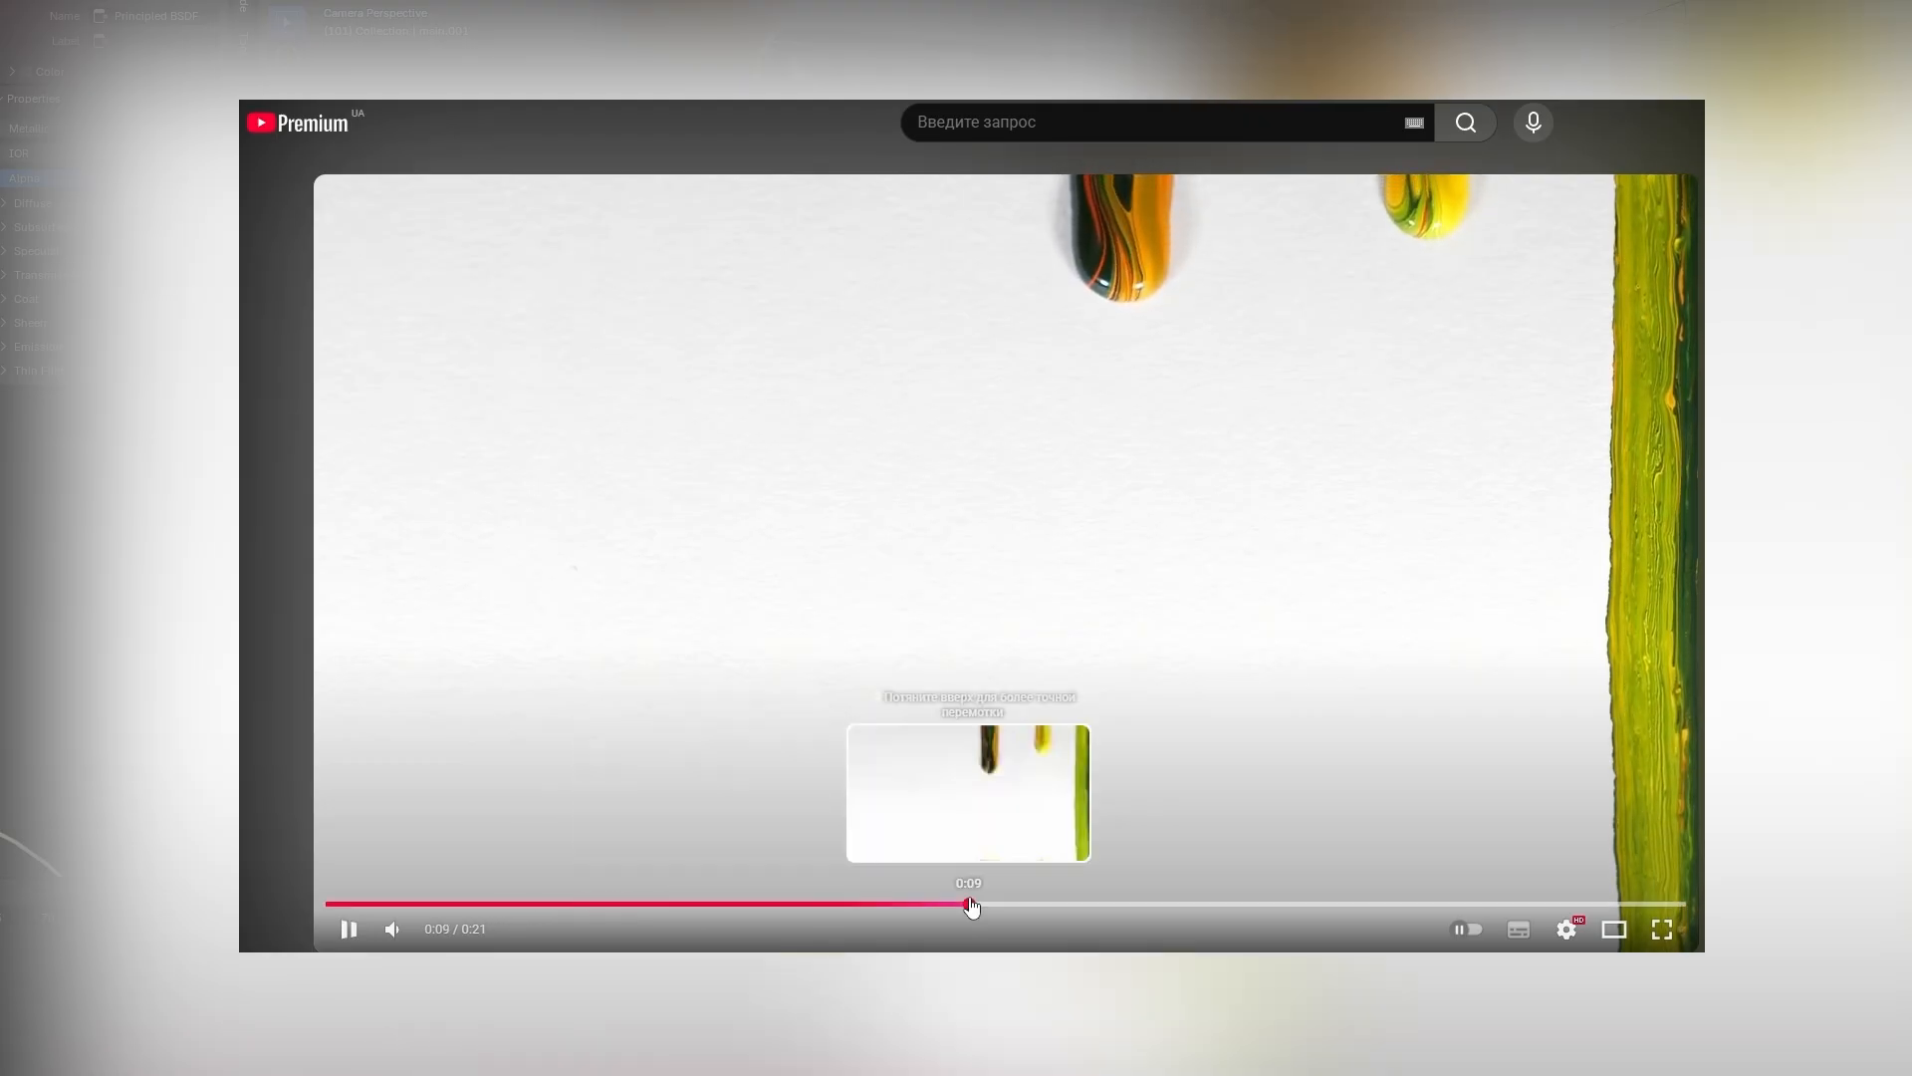
Play and scrub through the reference clips of paint and liquid running down a white surface
{"action": "left_click", "coordinate": [969, 905]}
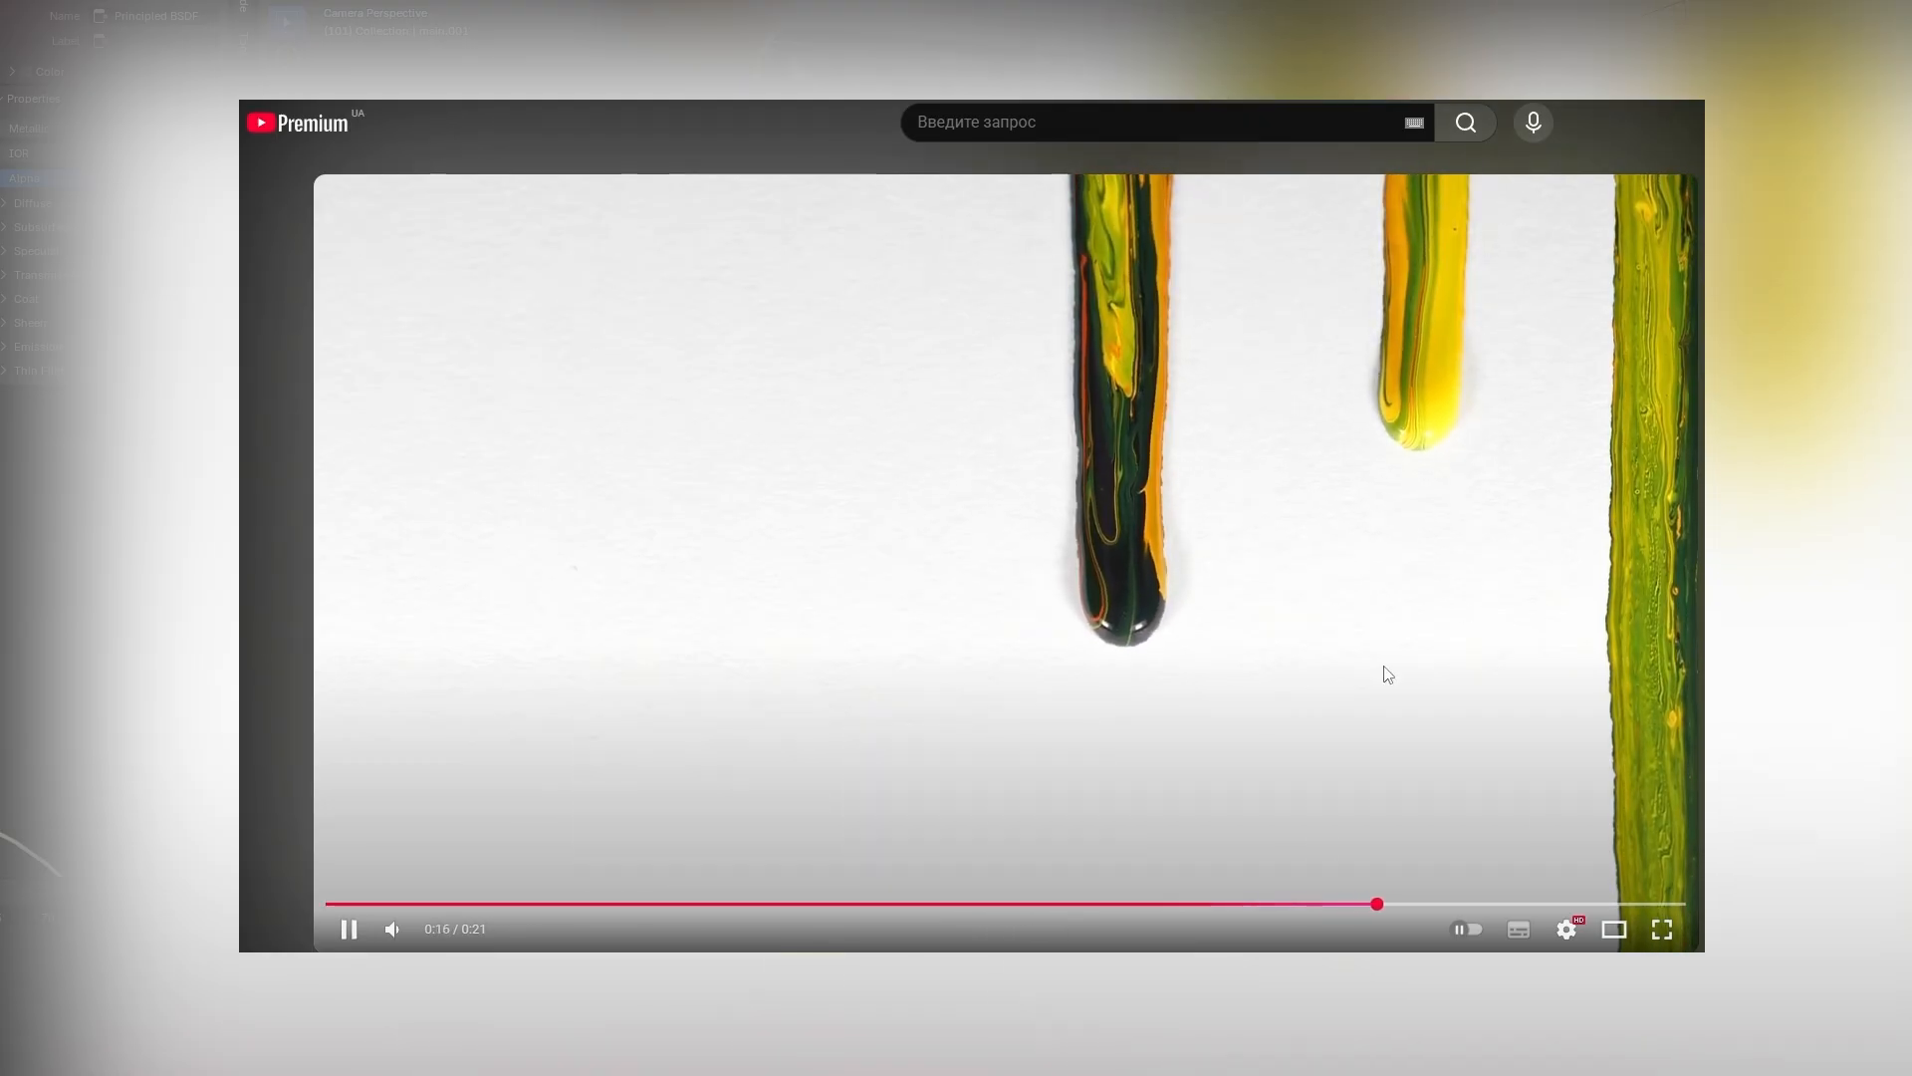
{"action": "left_click", "coordinate": [1445, 696]}
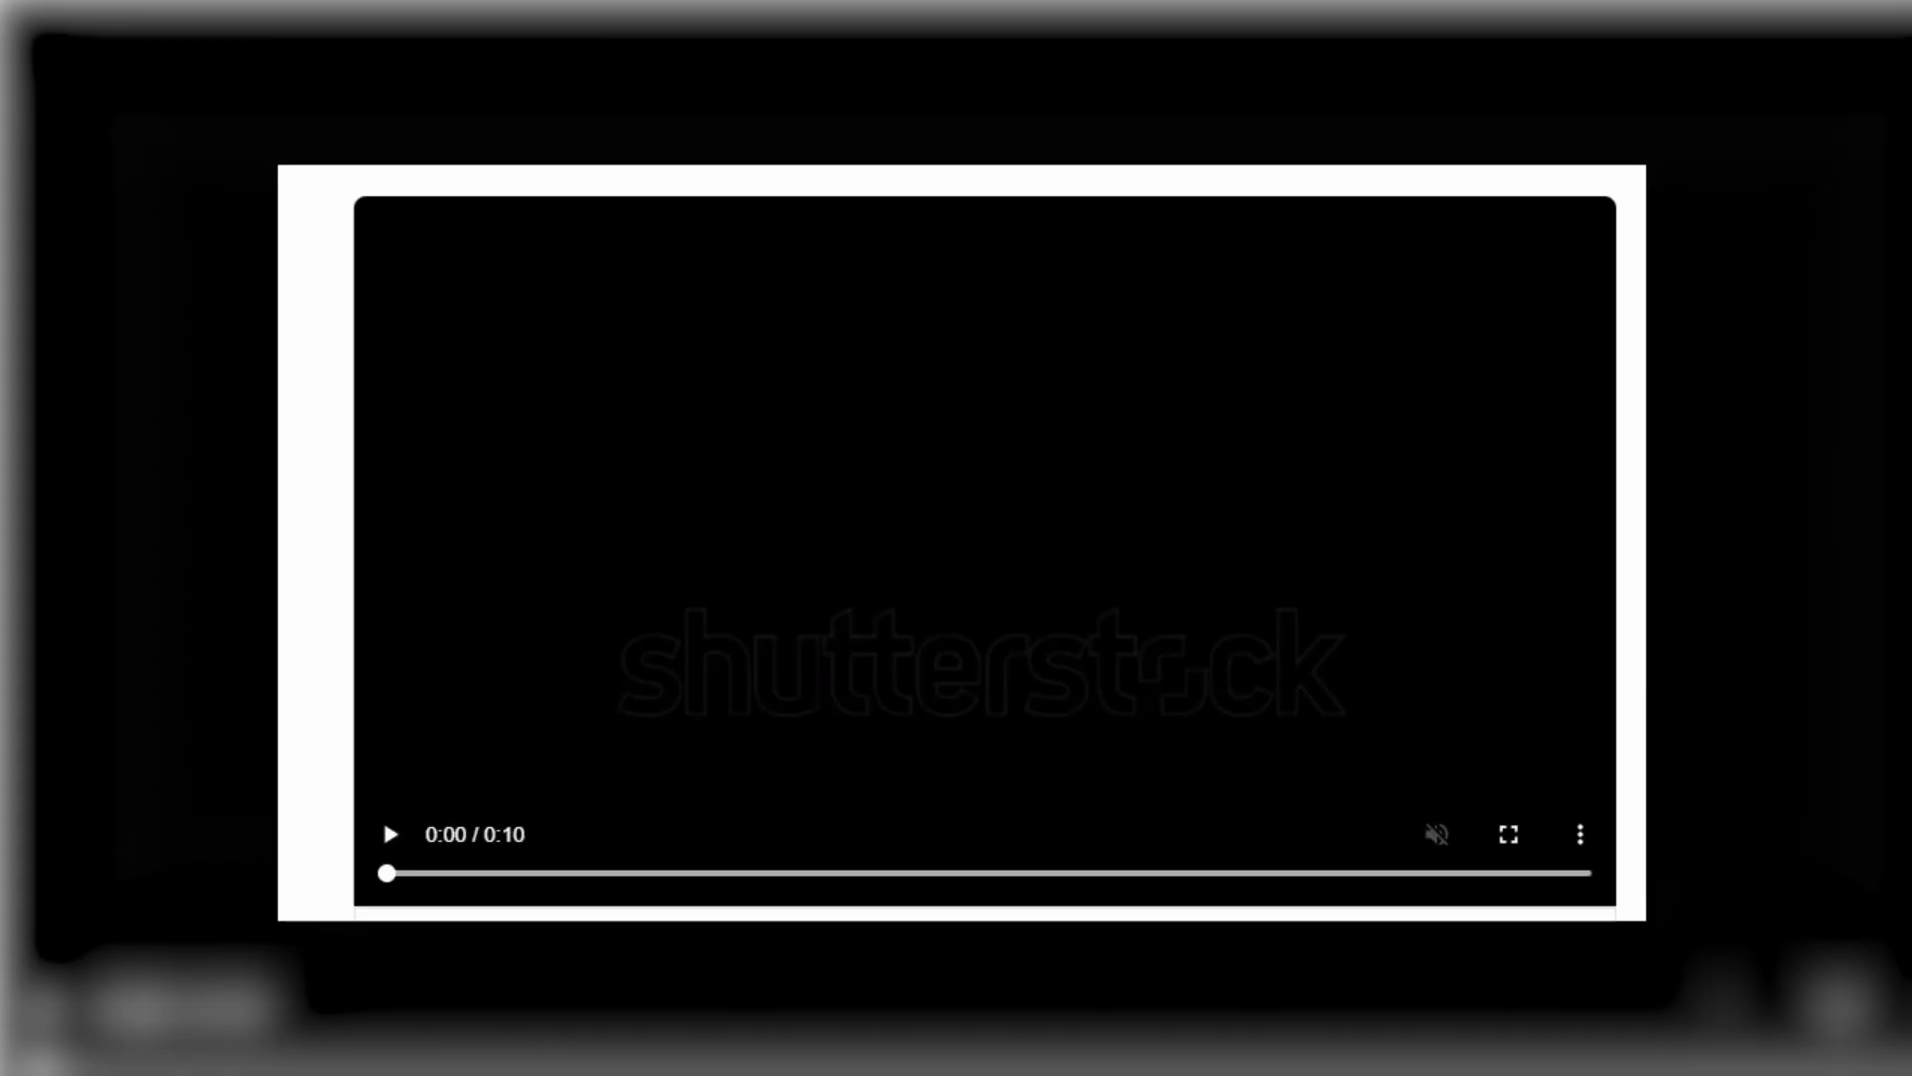
{"action": "left_click", "coordinate": [390, 834]}
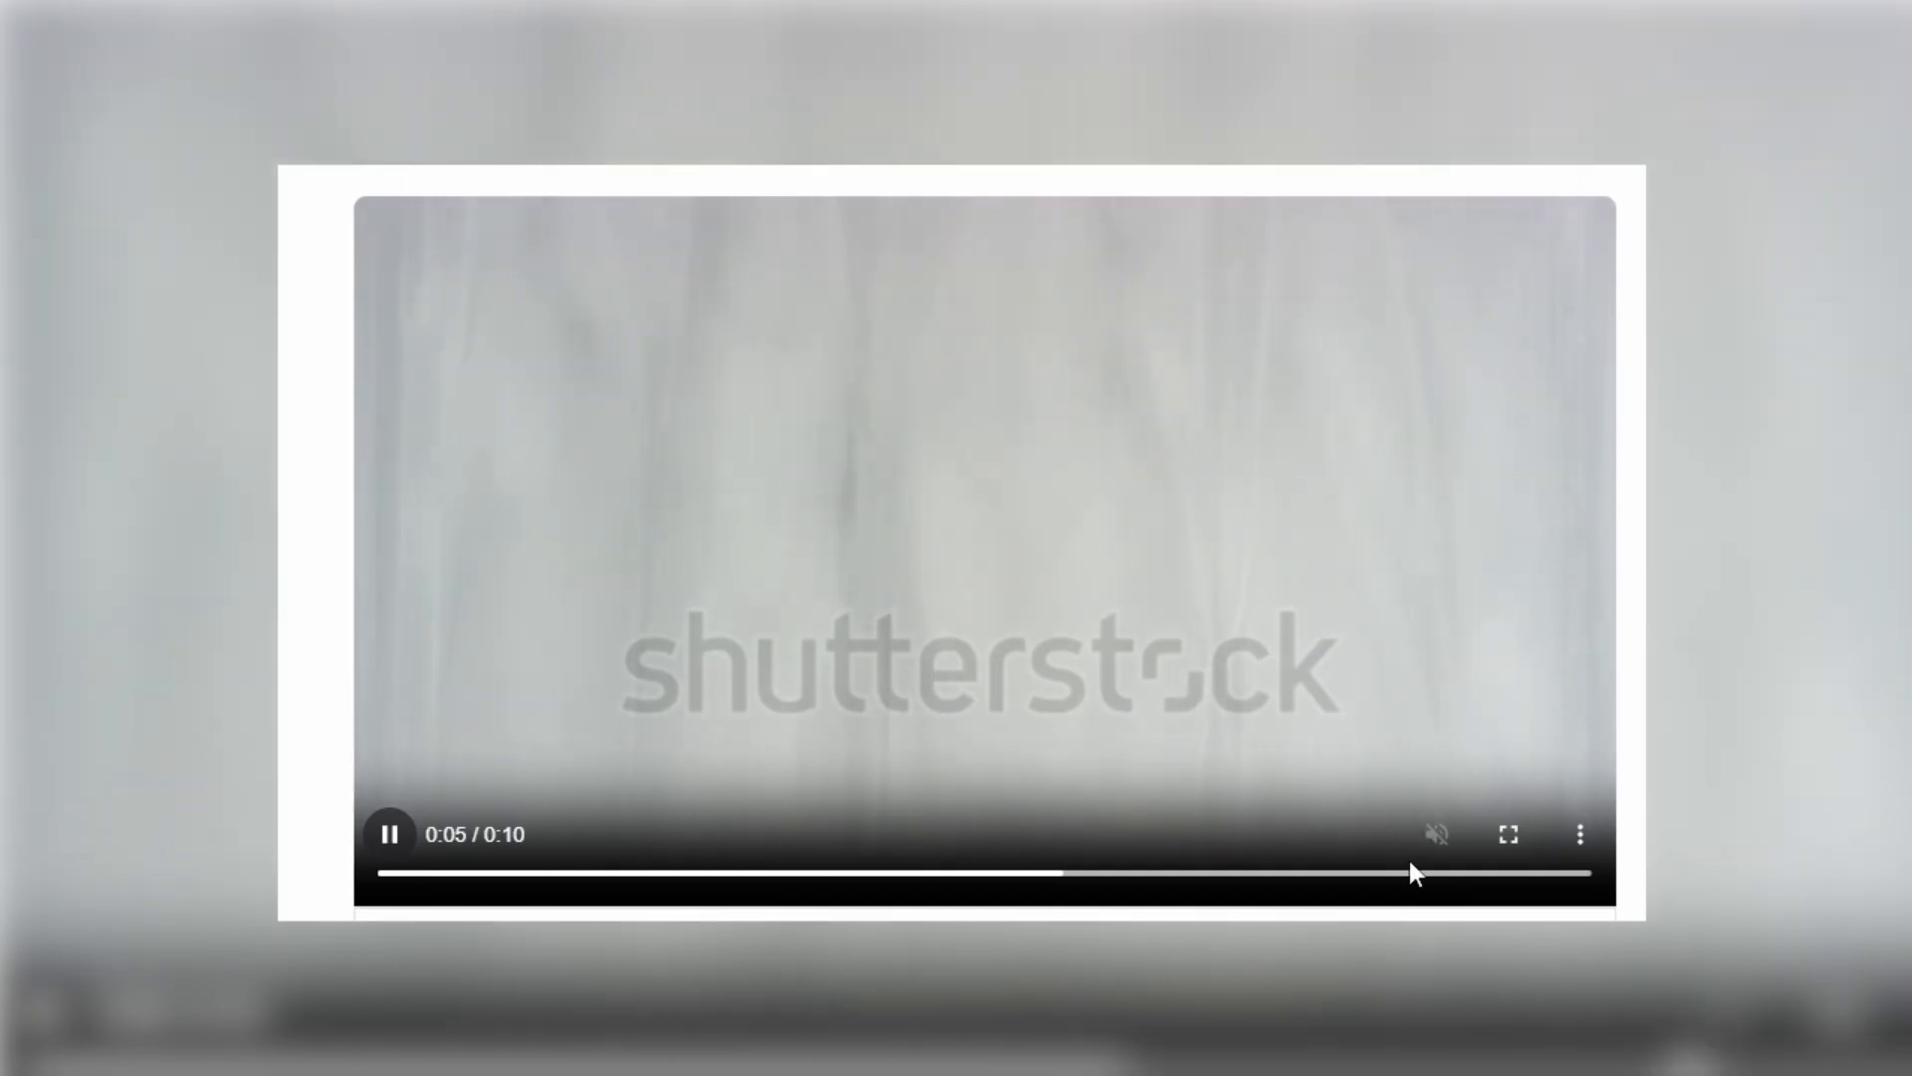
{"action": "left_click", "coordinate": [444, 874]}
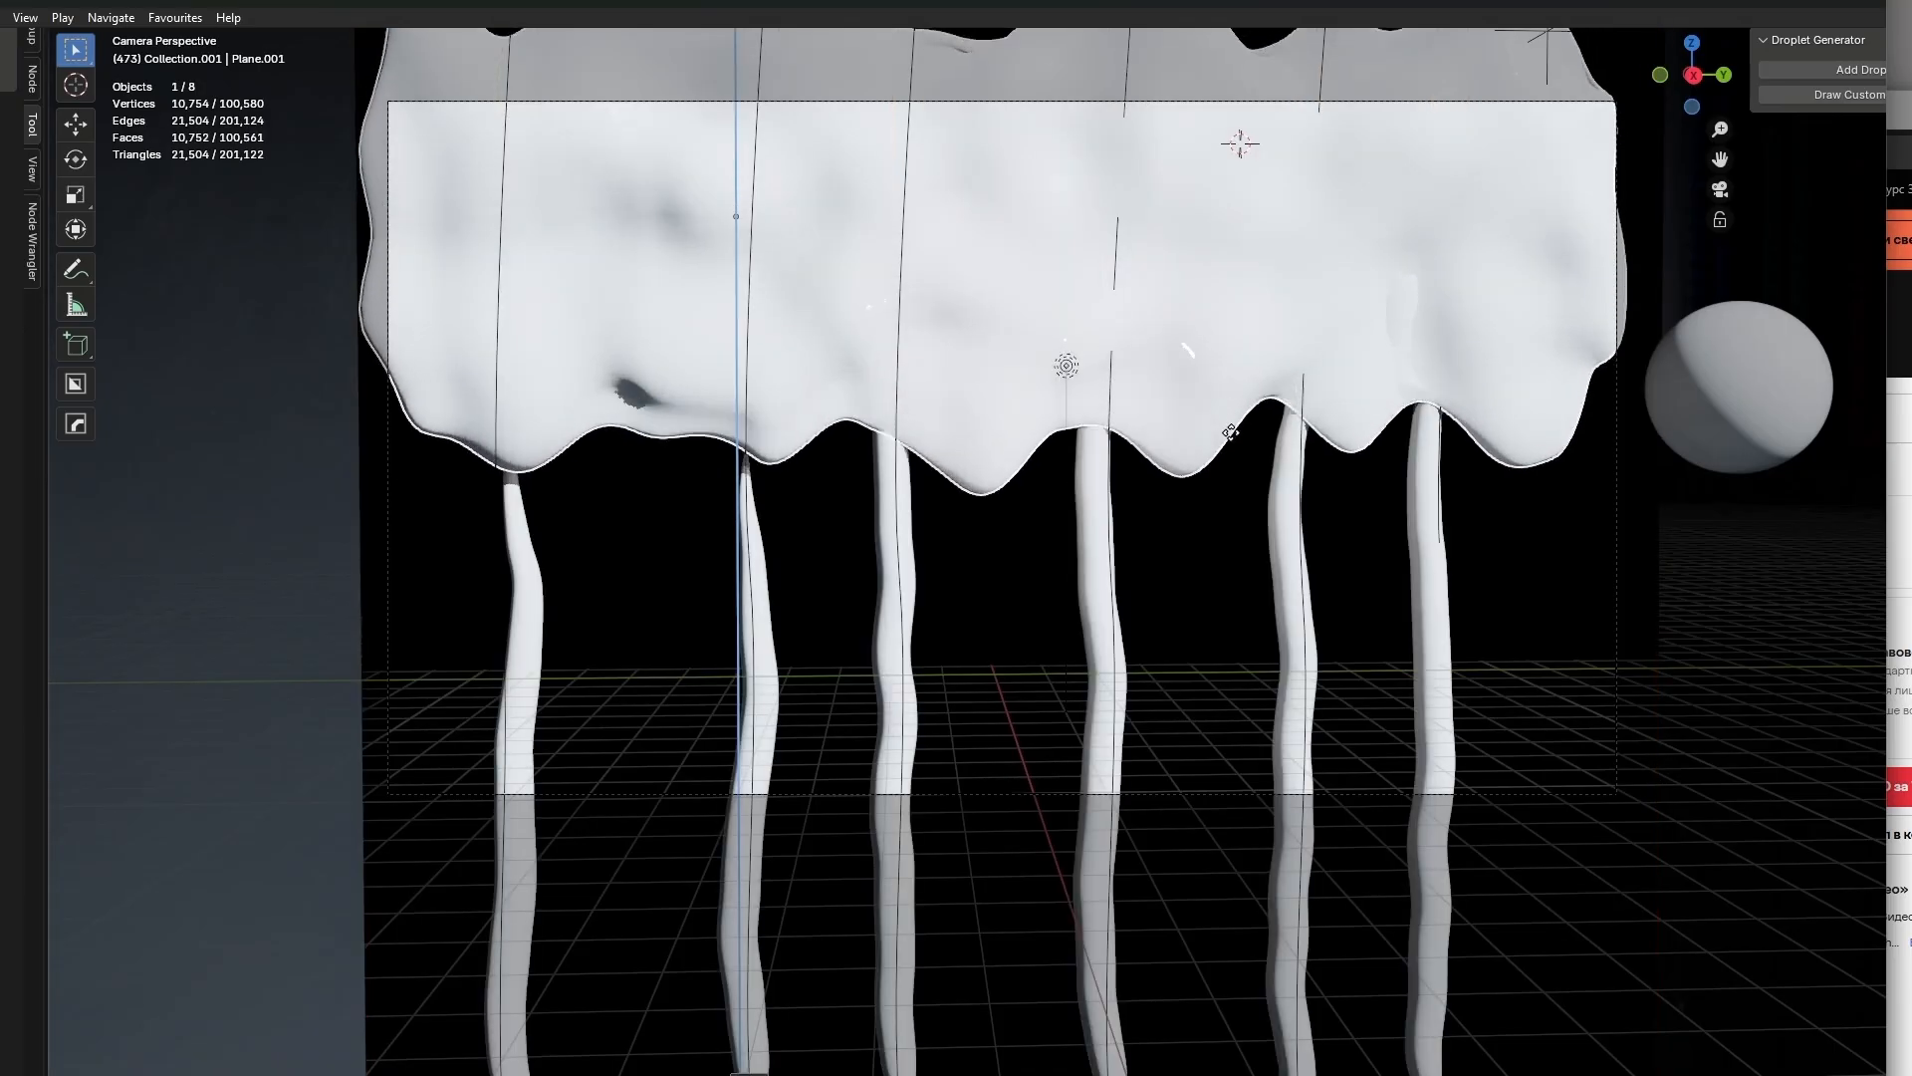
Move the dripping sheet and the drip strands along the Z axis to test how their shapes merge
{"action": "key", "text": "s"}
{"action": "key", "text": "z"}
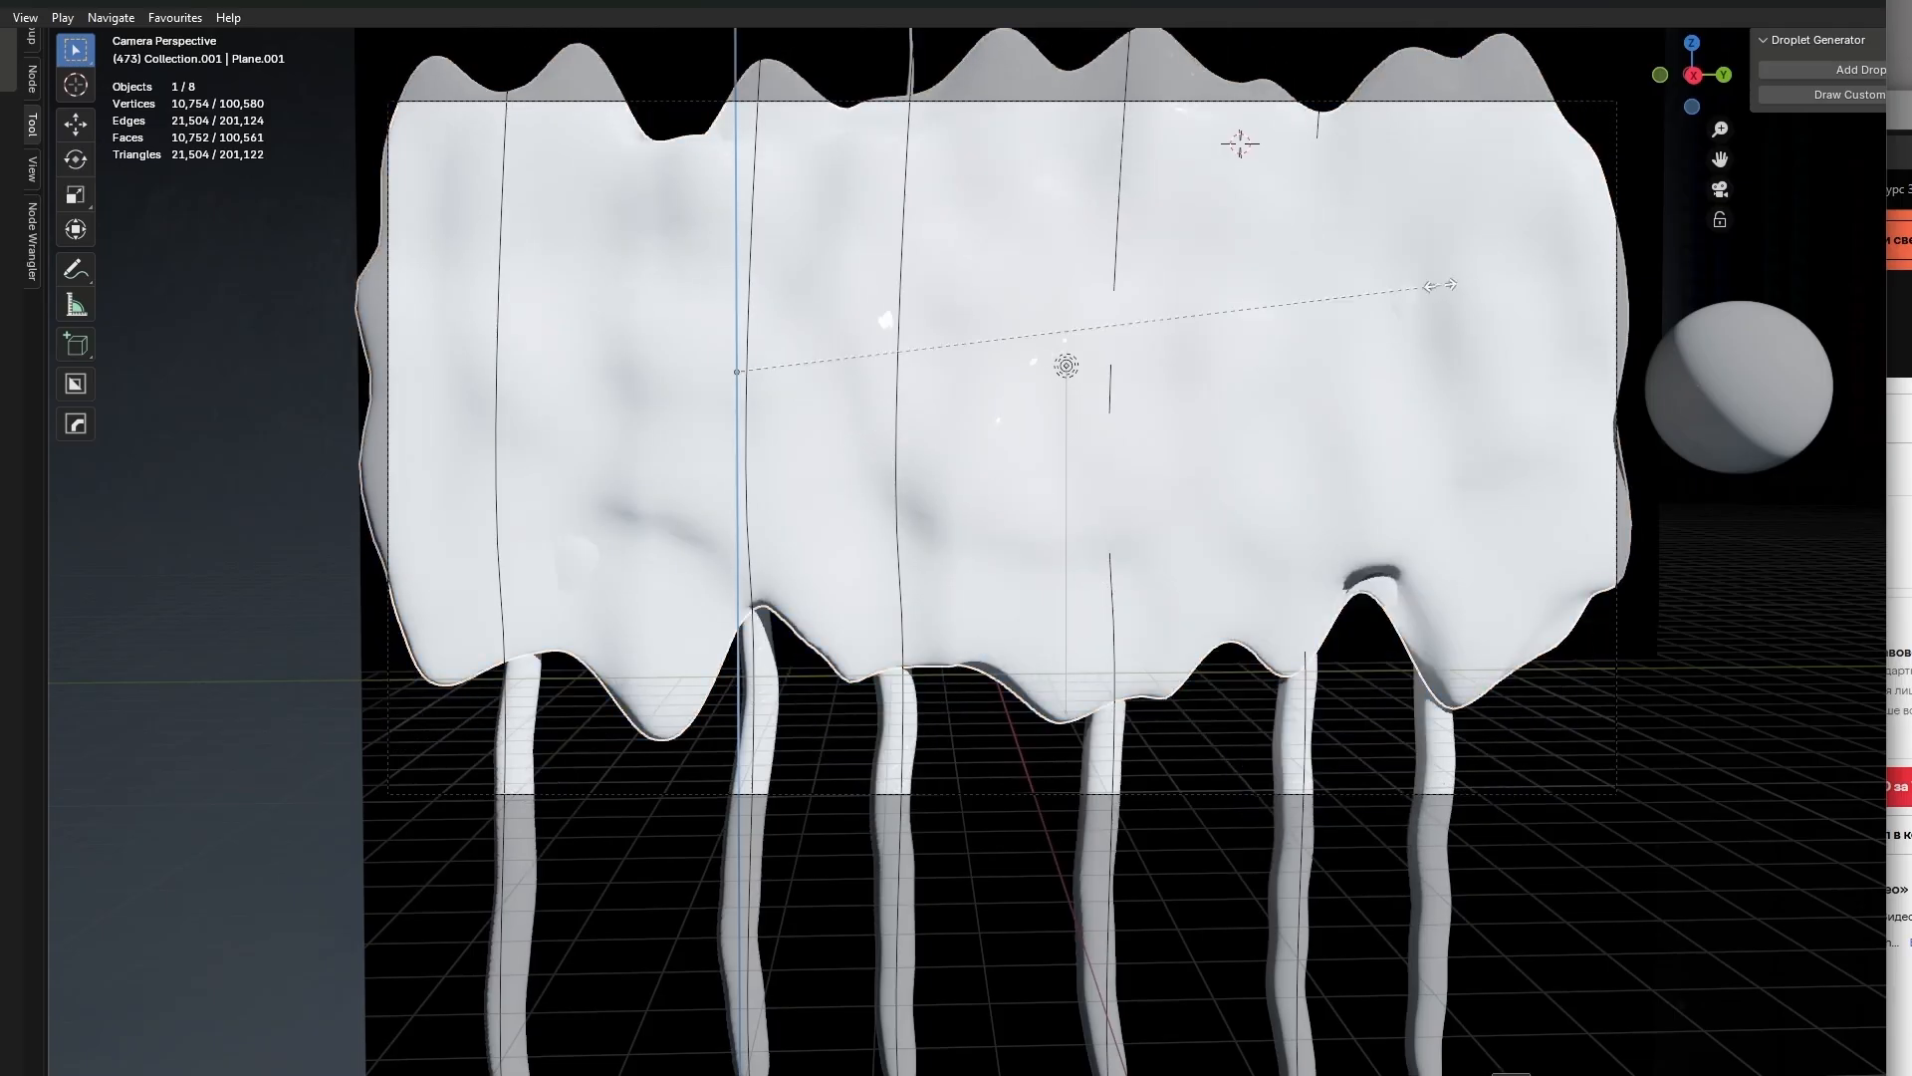
{"action": "left_click", "coordinate": [1438, 454]}
{"action": "key", "text": "z"}
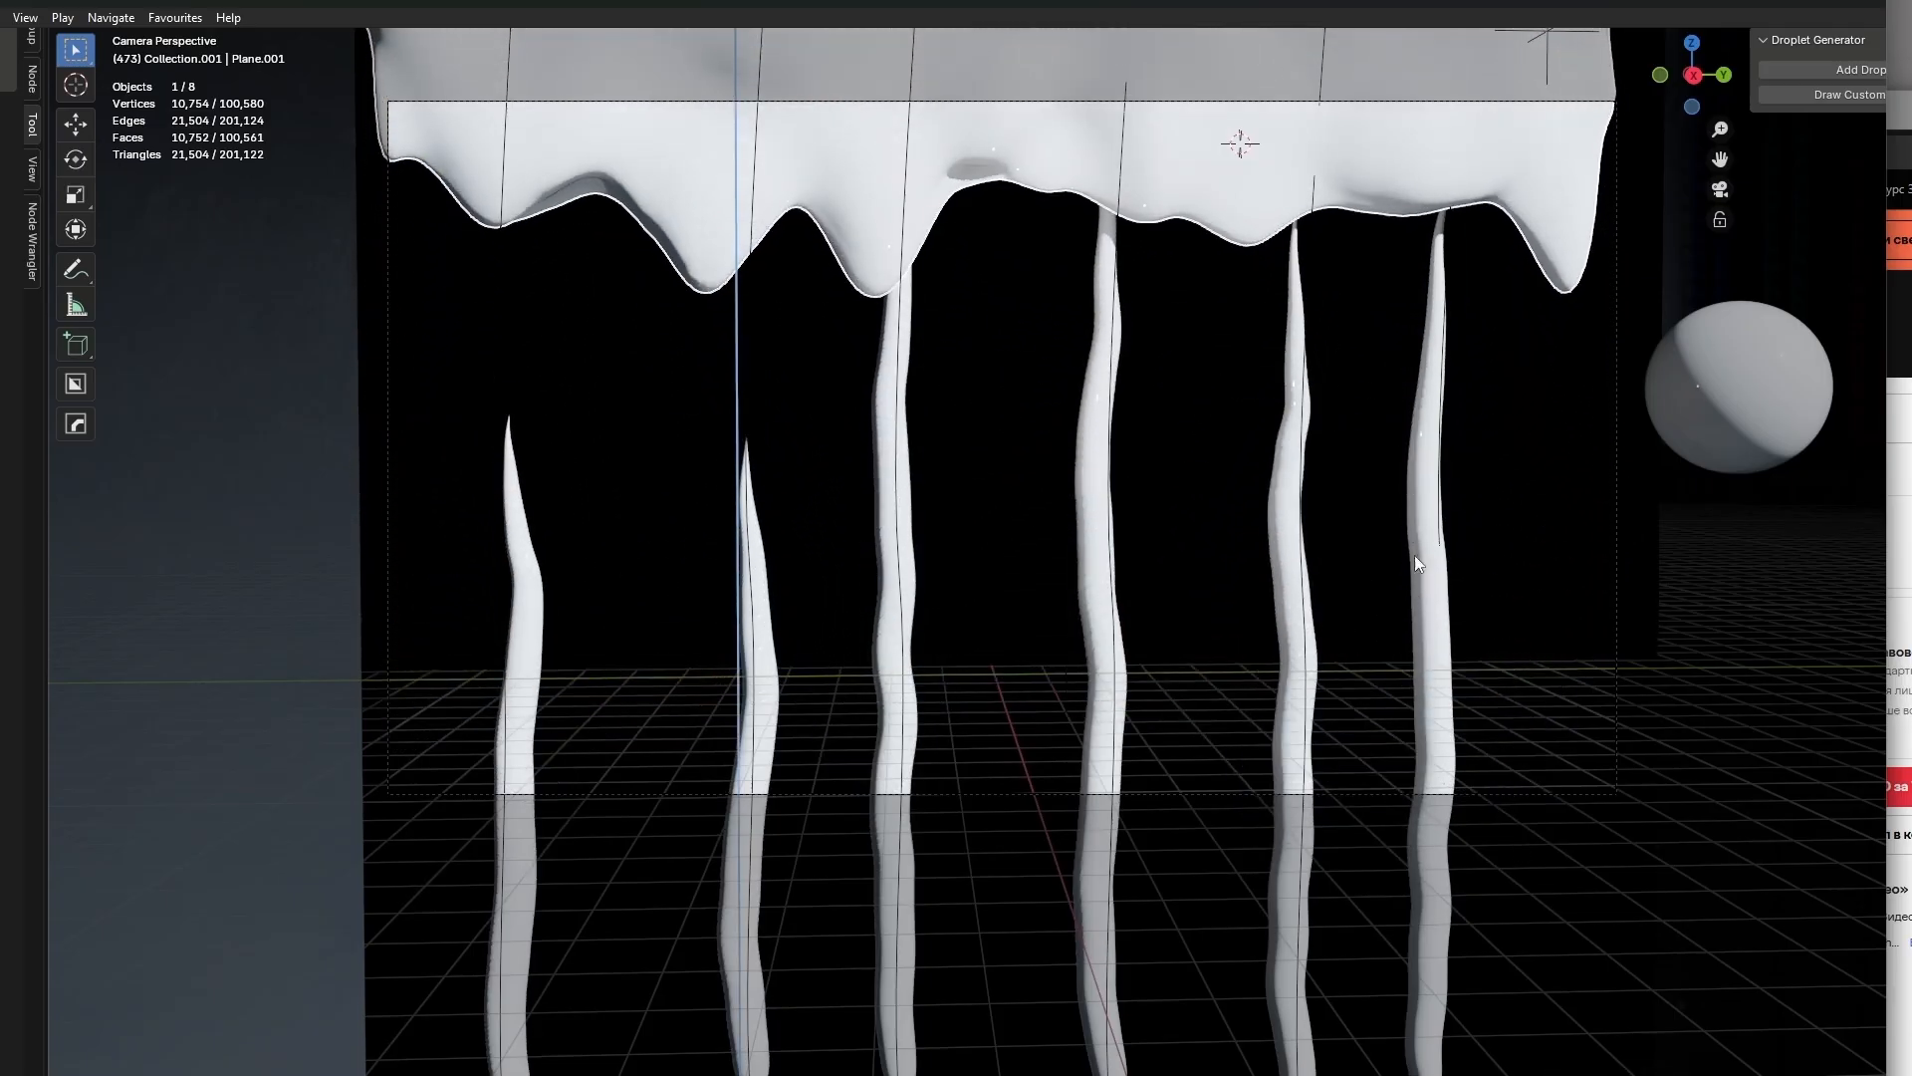
{"action": "left_click", "coordinate": [1414, 553]}
{"action": "left_click", "coordinate": [1840, 72]}
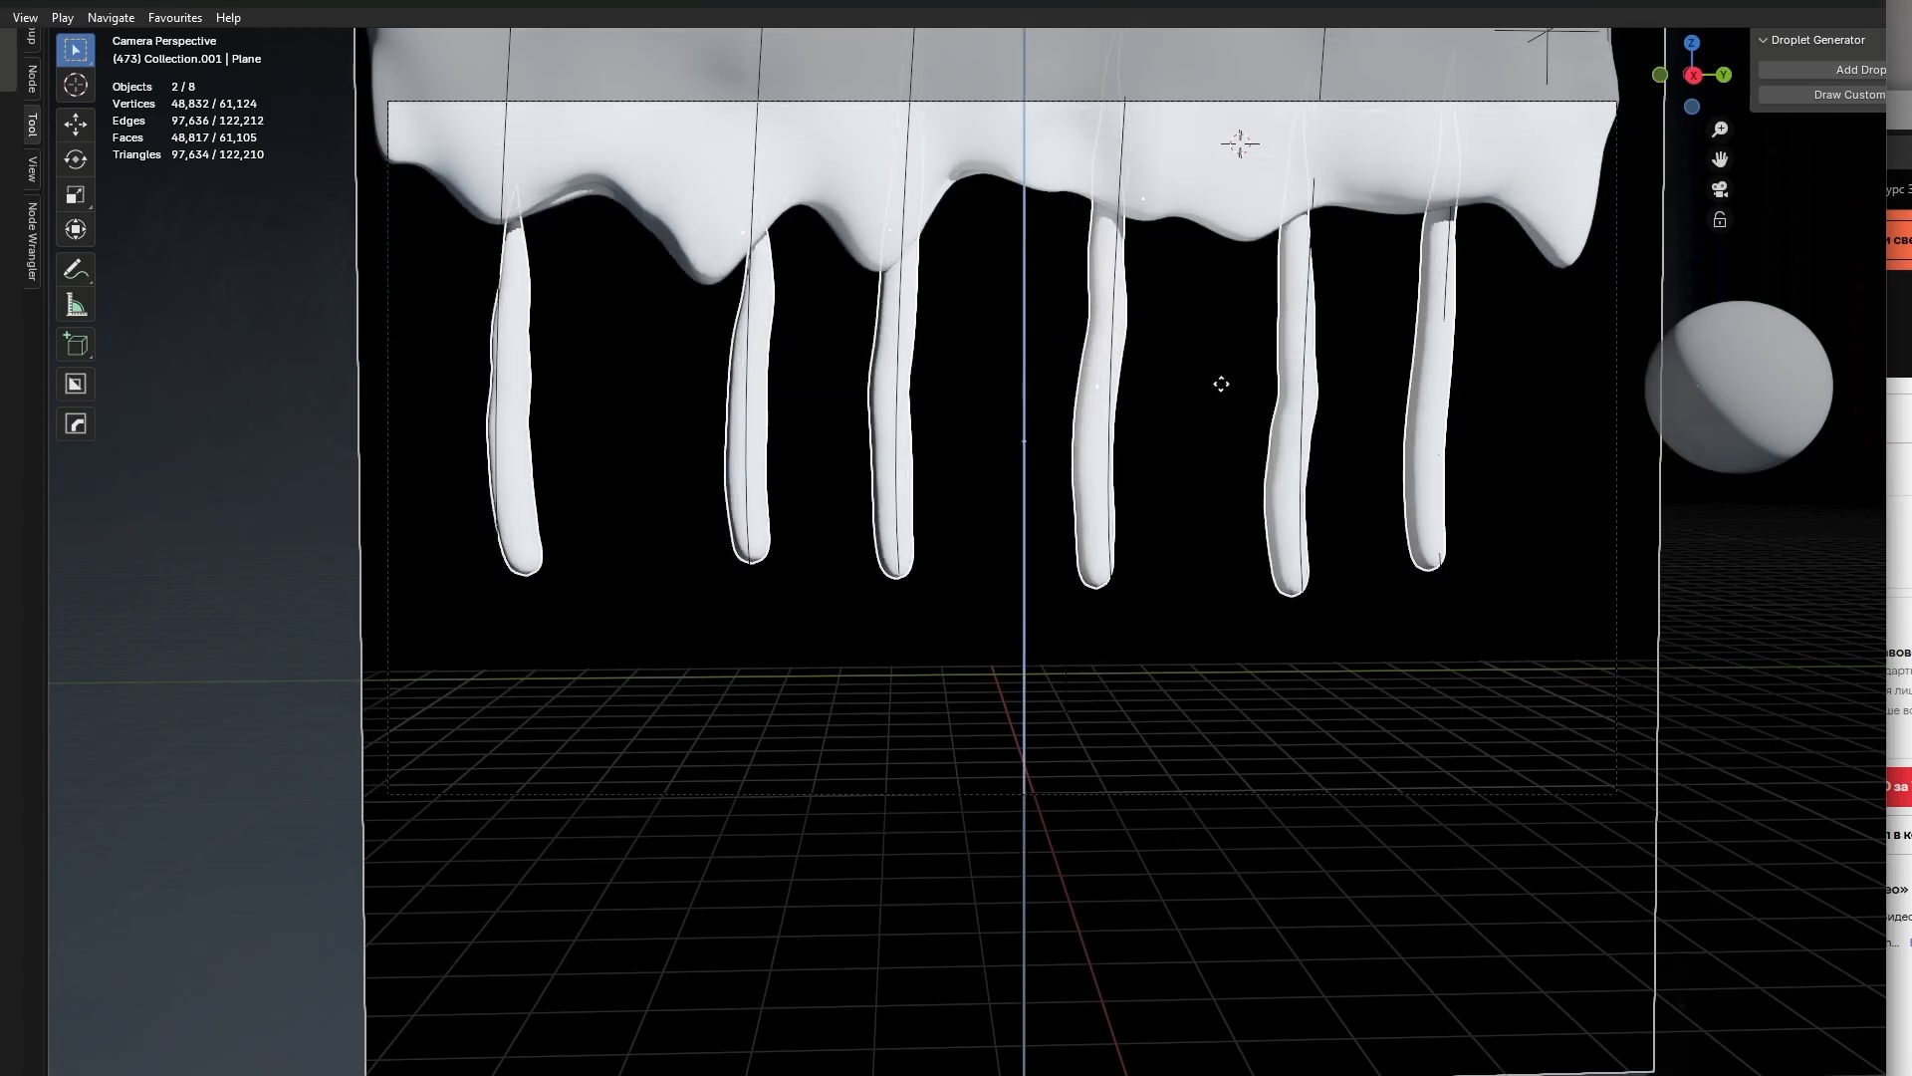
{"action": "right_click", "coordinate": [1233, 327]}
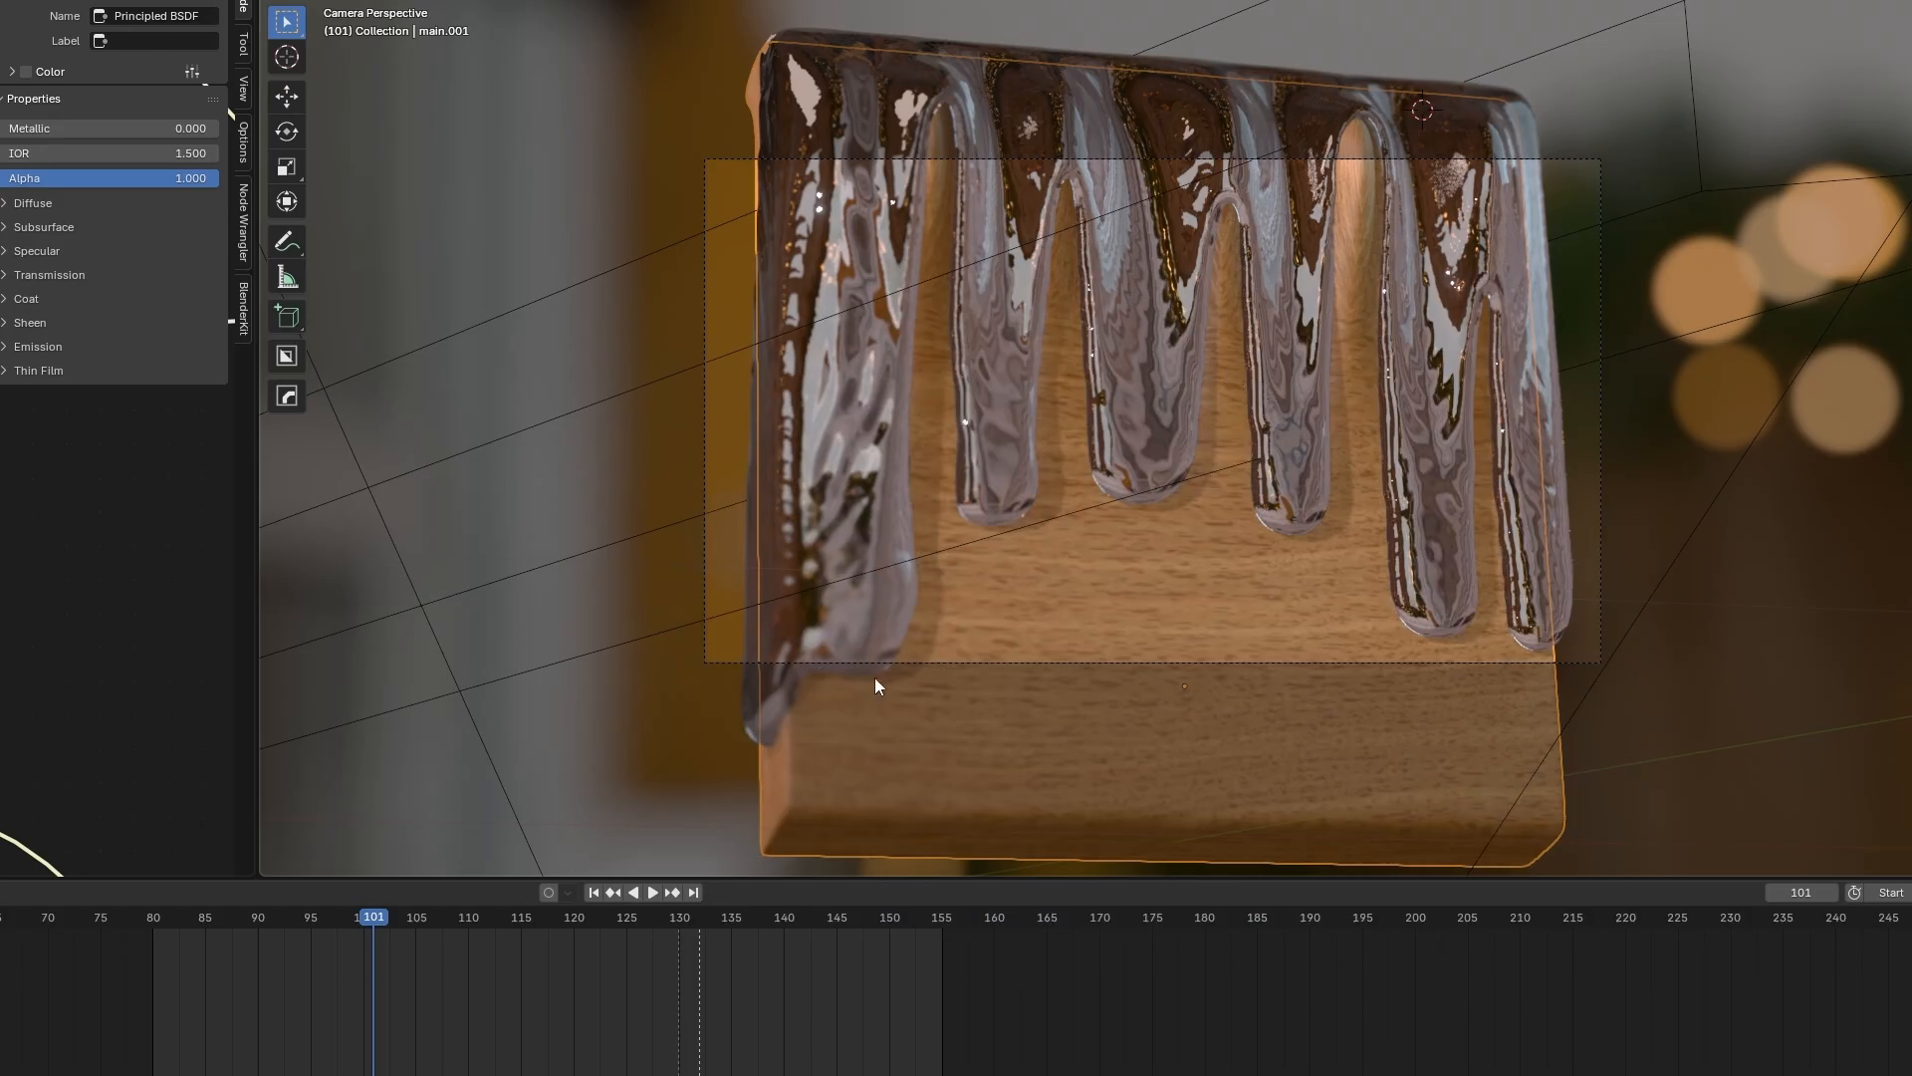
Play the liquid drip animation over the wooden block and scrub back to about frame 94
{"action": "key", "text": "space"}
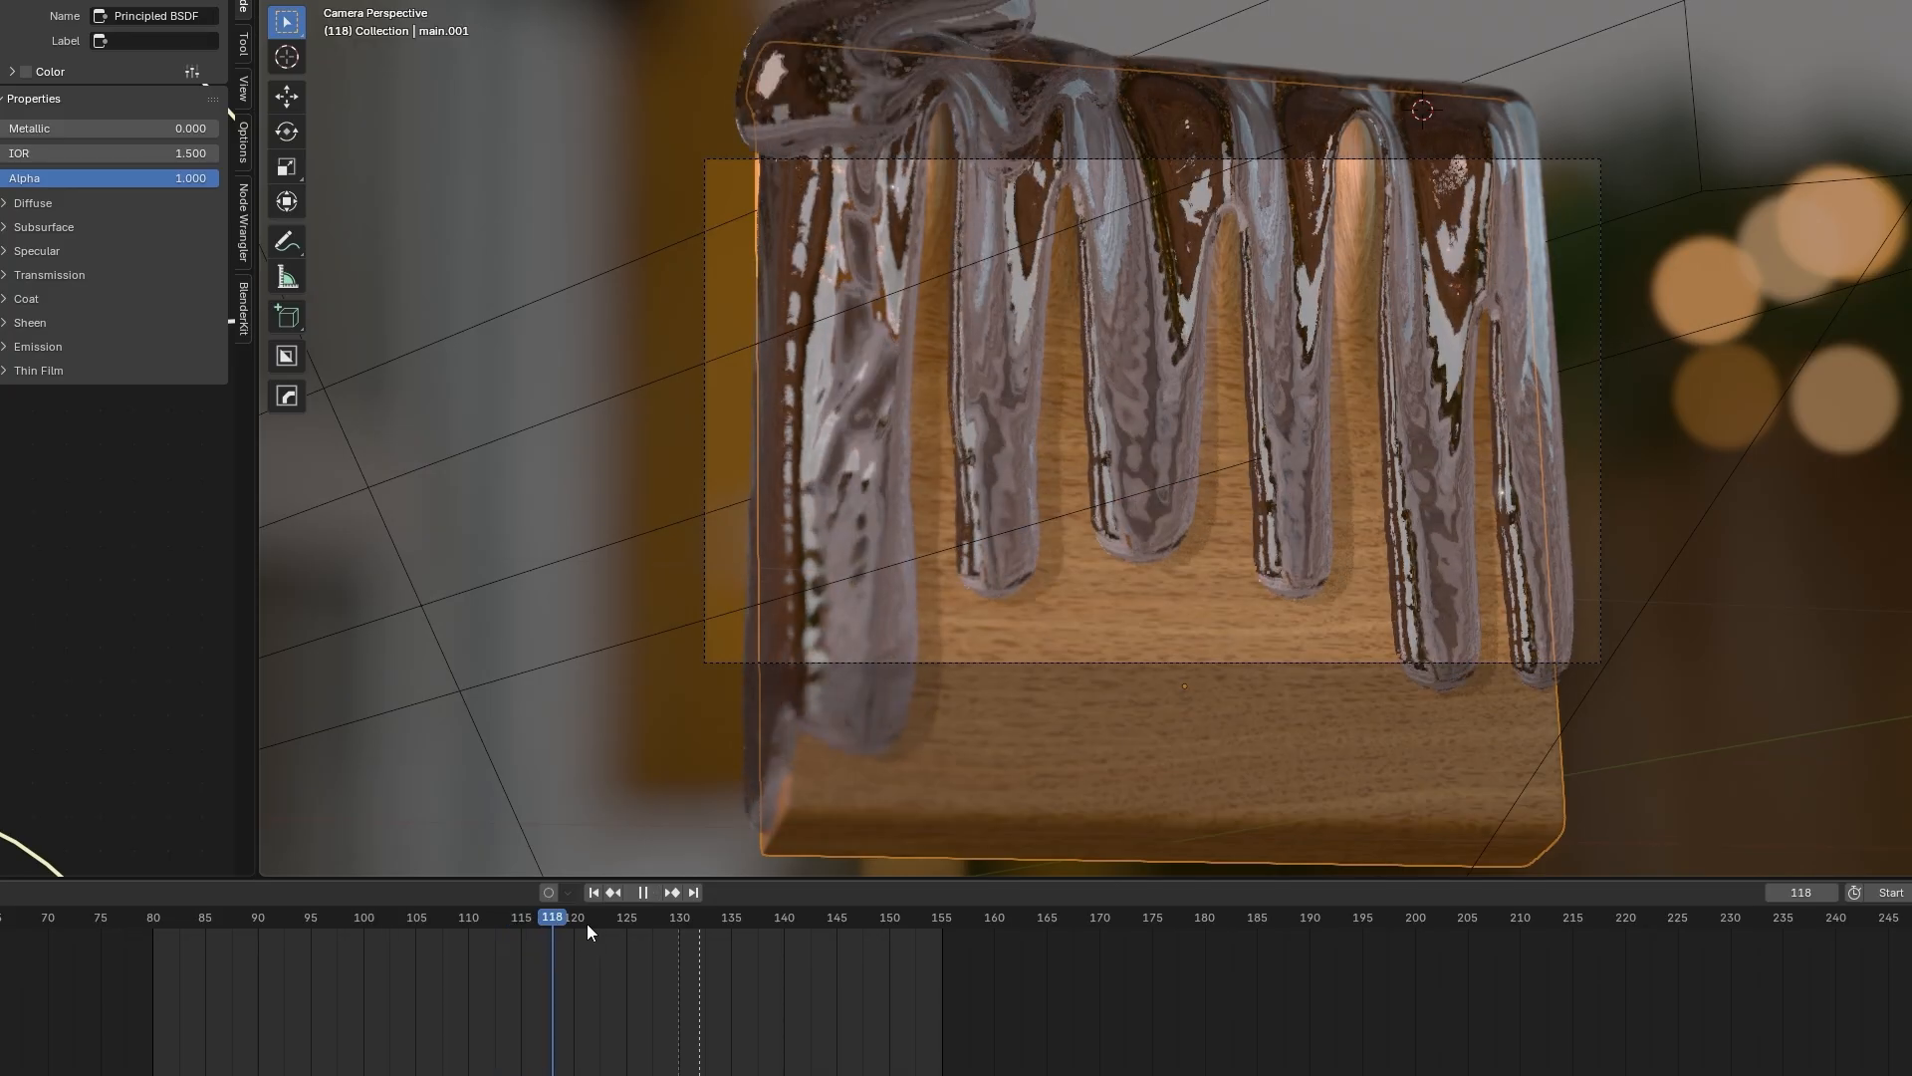
{"action": "key", "text": "space"}
{"action": "left_click", "coordinate": [295, 916]}
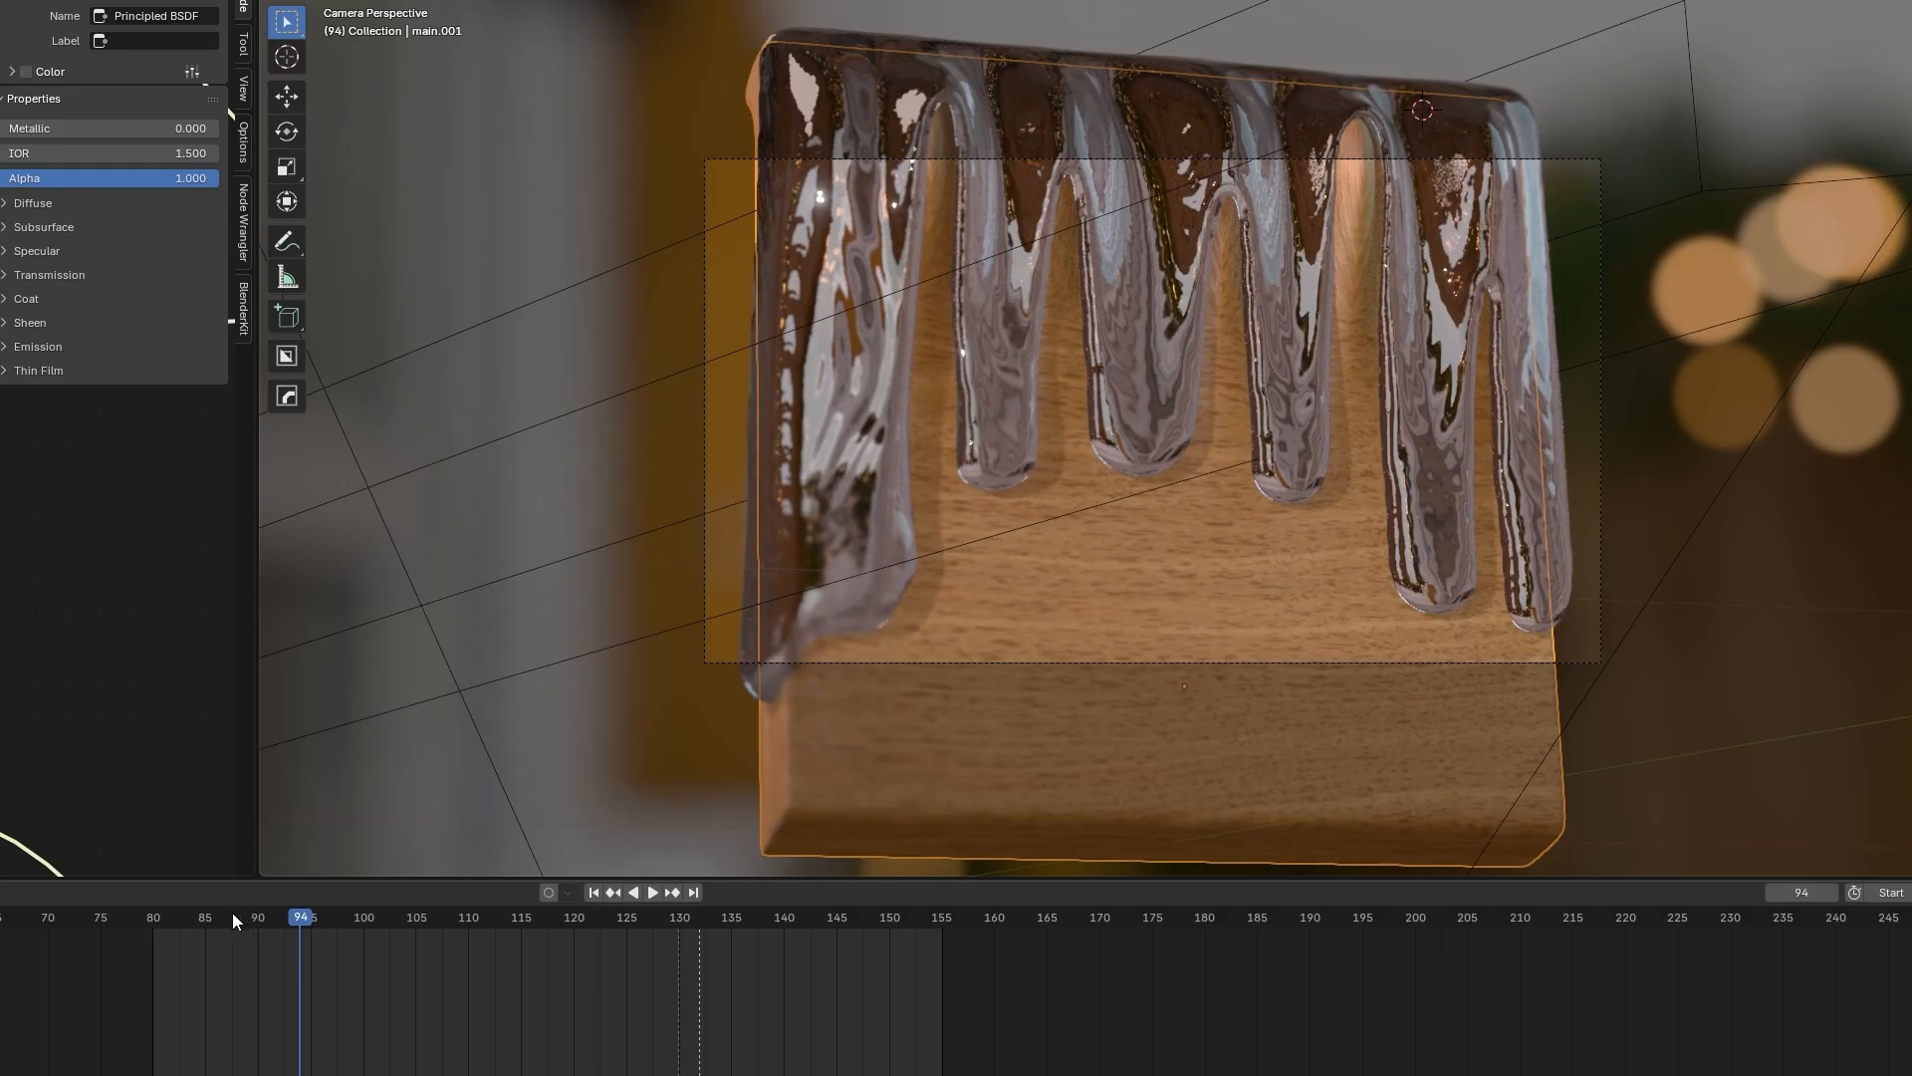
{"action": "key", "text": "space"}
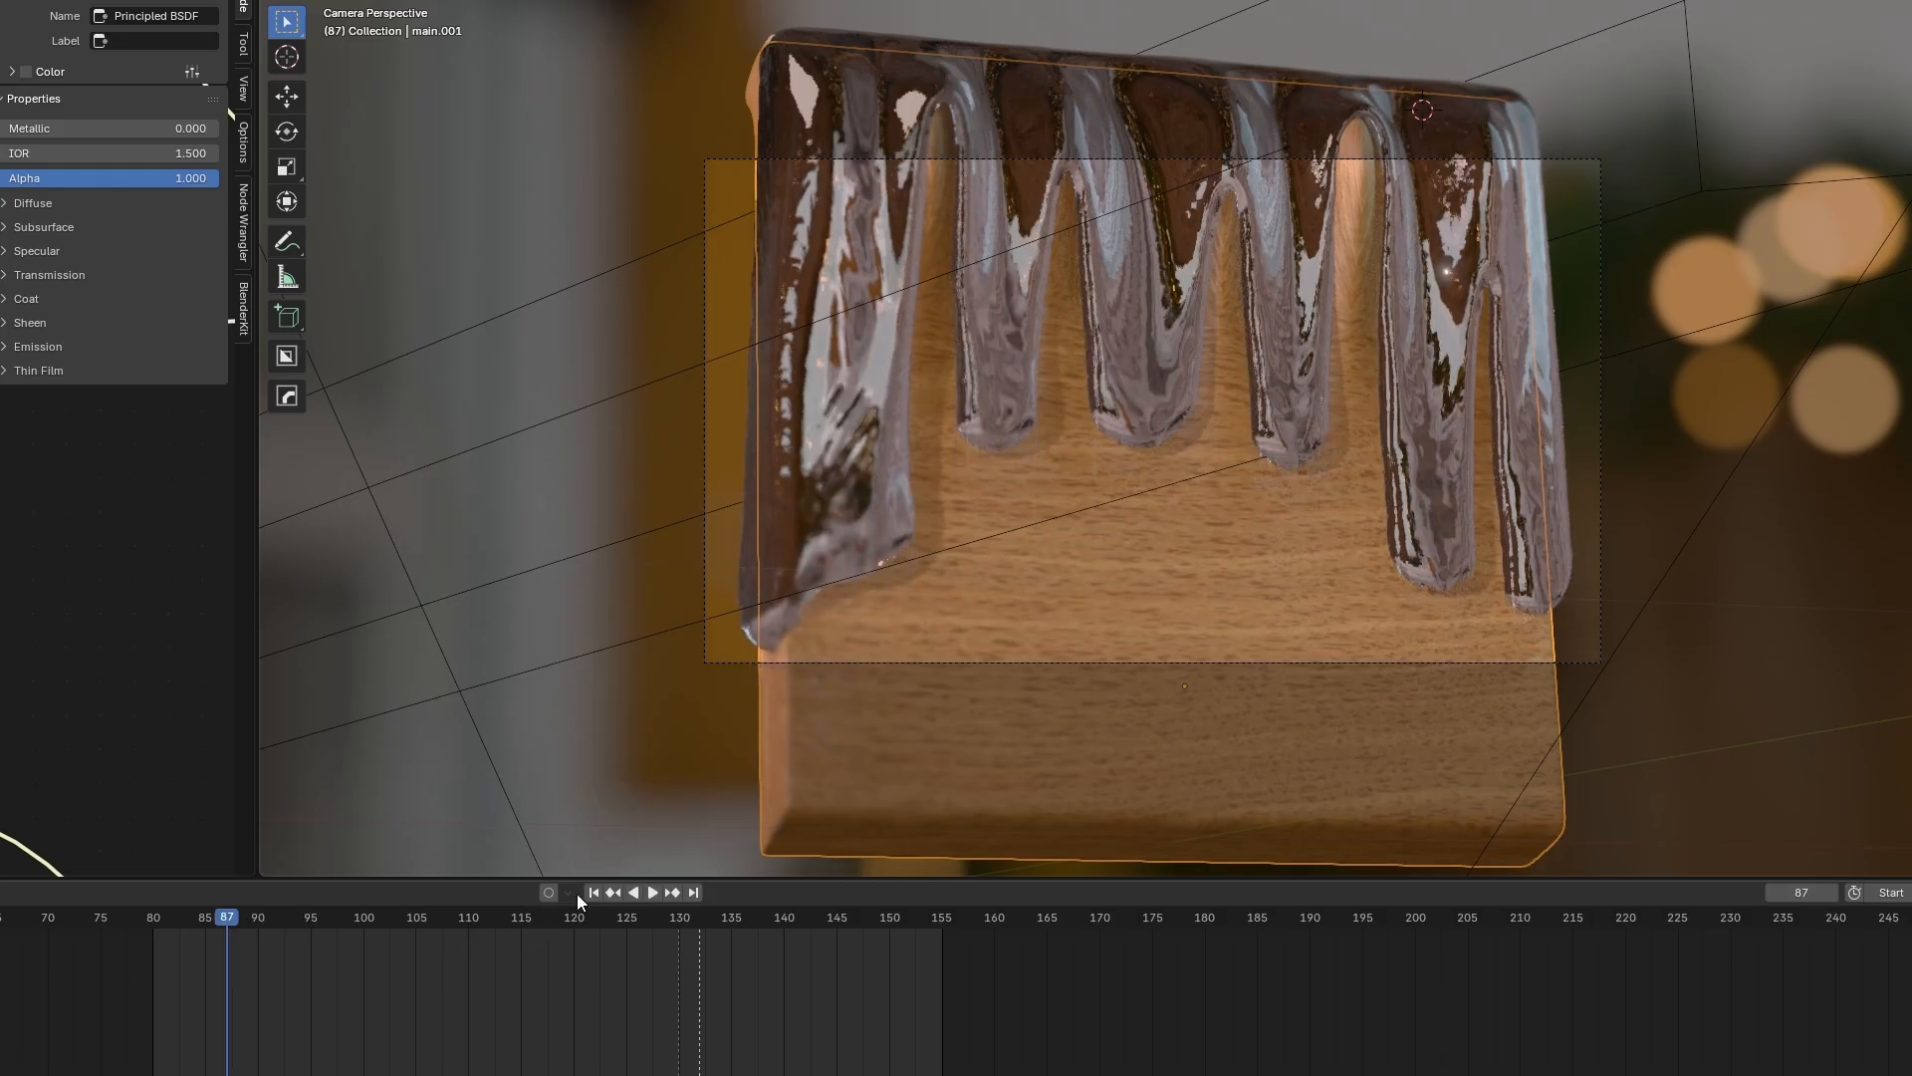
Switch to the scene with the bare ribbed blocks and examine how the different block variants are shaped
{"action": "left_click", "coordinate": [1812, 1]}
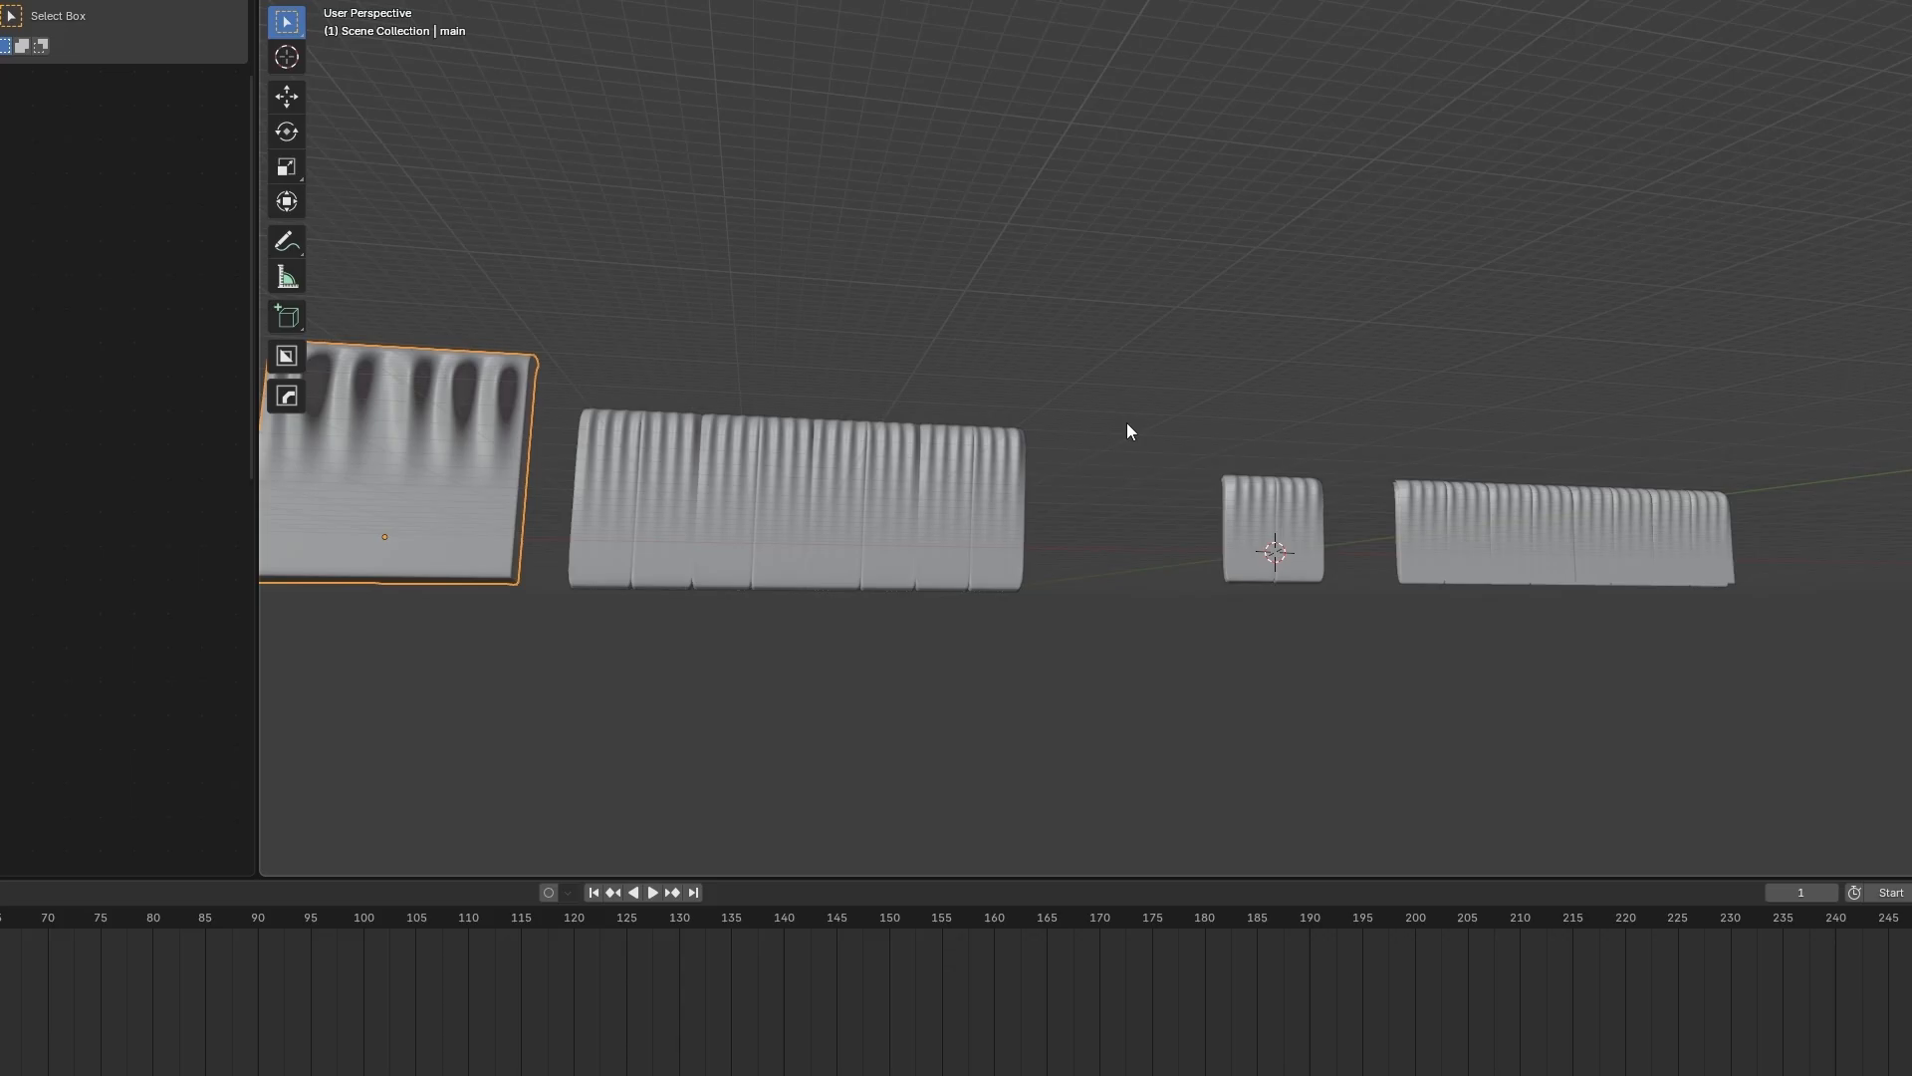
{"action": "middle_click_drag", "start_coordinate": [1126, 422], "coordinate": [773, 530]}
{"action": "middle_click_drag", "start_coordinate": [1418, 573], "coordinate": [1261, 478]}
{"action": "scroll", "coordinate": [661, 261], "scroll_direction": "up", "scroll_amount": 3}
{"action": "scroll", "coordinate": [1267, 557], "scroll_direction": "up", "scroll_amount": 5}
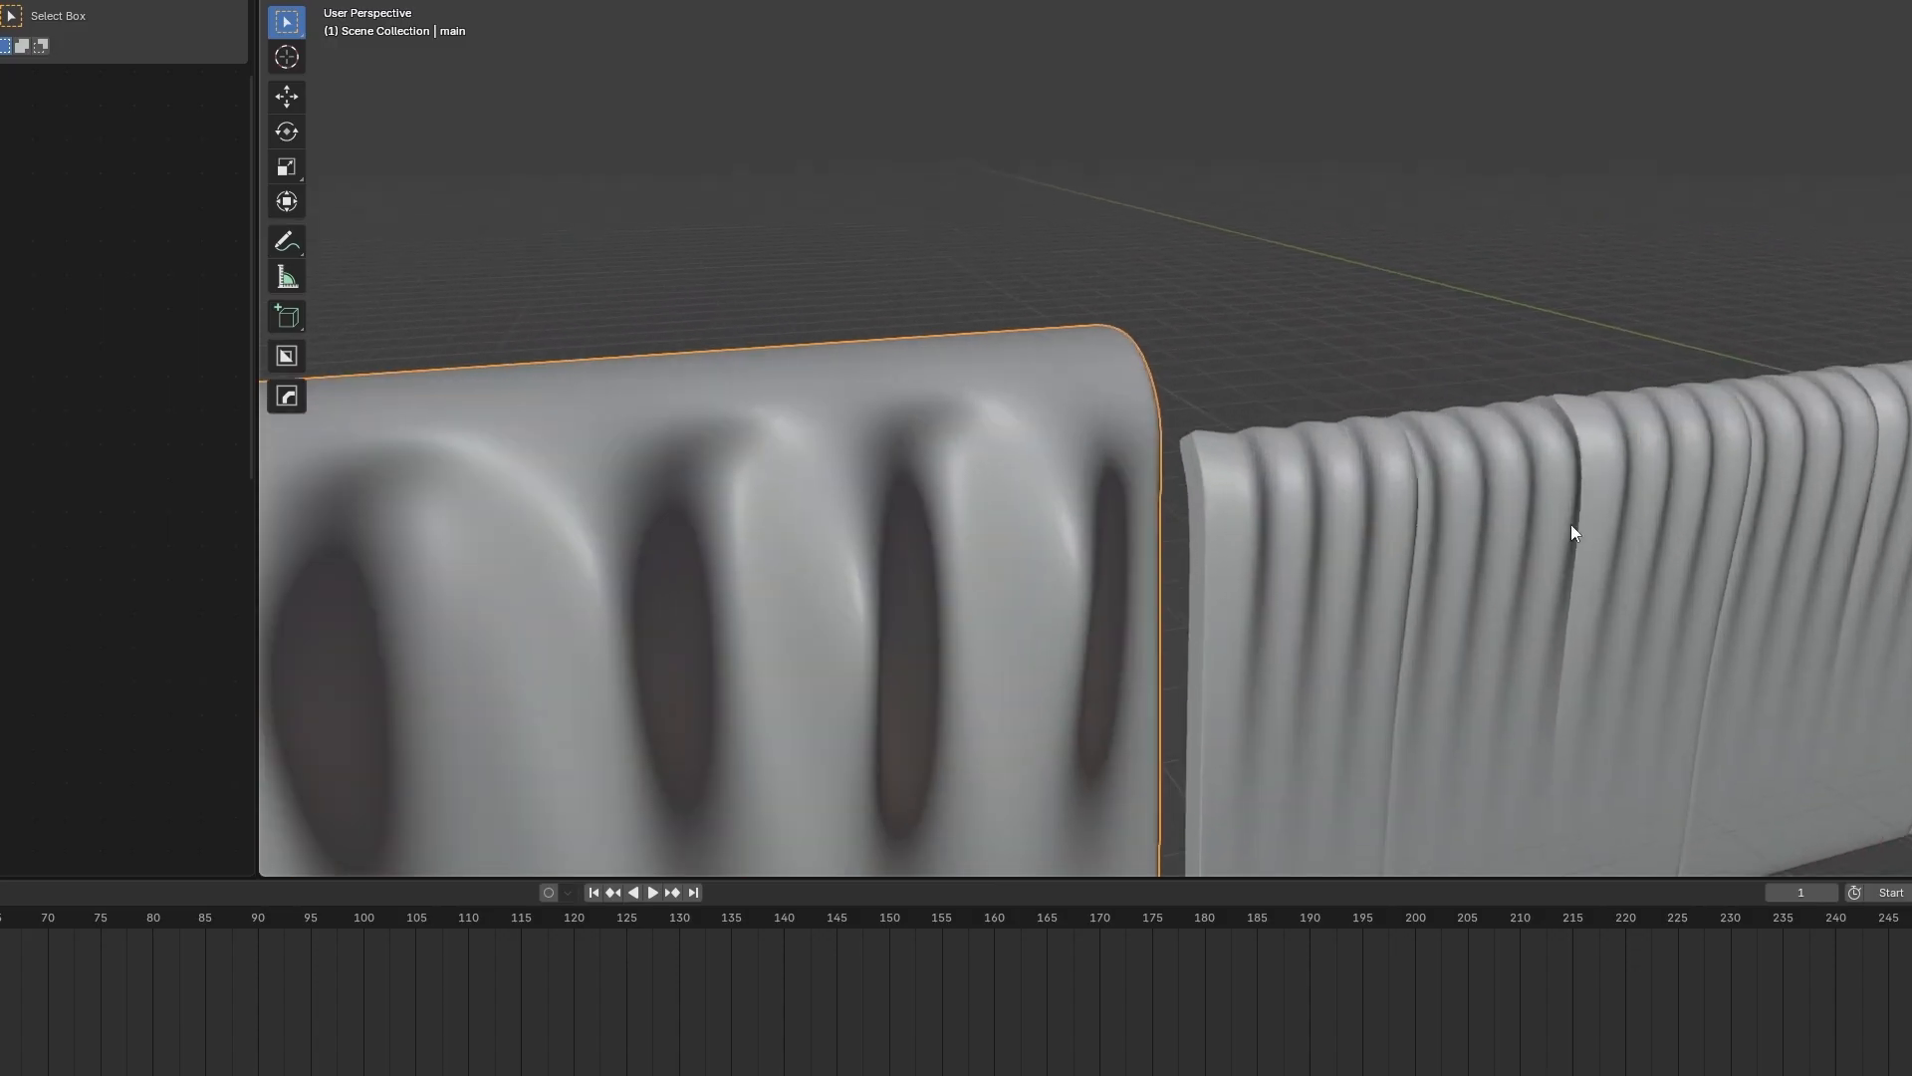
{"action": "middle_click_drag", "start_coordinate": [1570, 524], "coordinate": [683, 259], "text": "shift"}
{"action": "scroll", "coordinate": [683, 259], "scroll_direction": "down", "scroll_amount": 4}
{"action": "middle_click_drag", "start_coordinate": [1587, 309], "coordinate": [946, 416], "text": "shift"}
{"action": "scroll", "coordinate": [1222, 296], "scroll_direction": "up", "scroll_amount": 3}
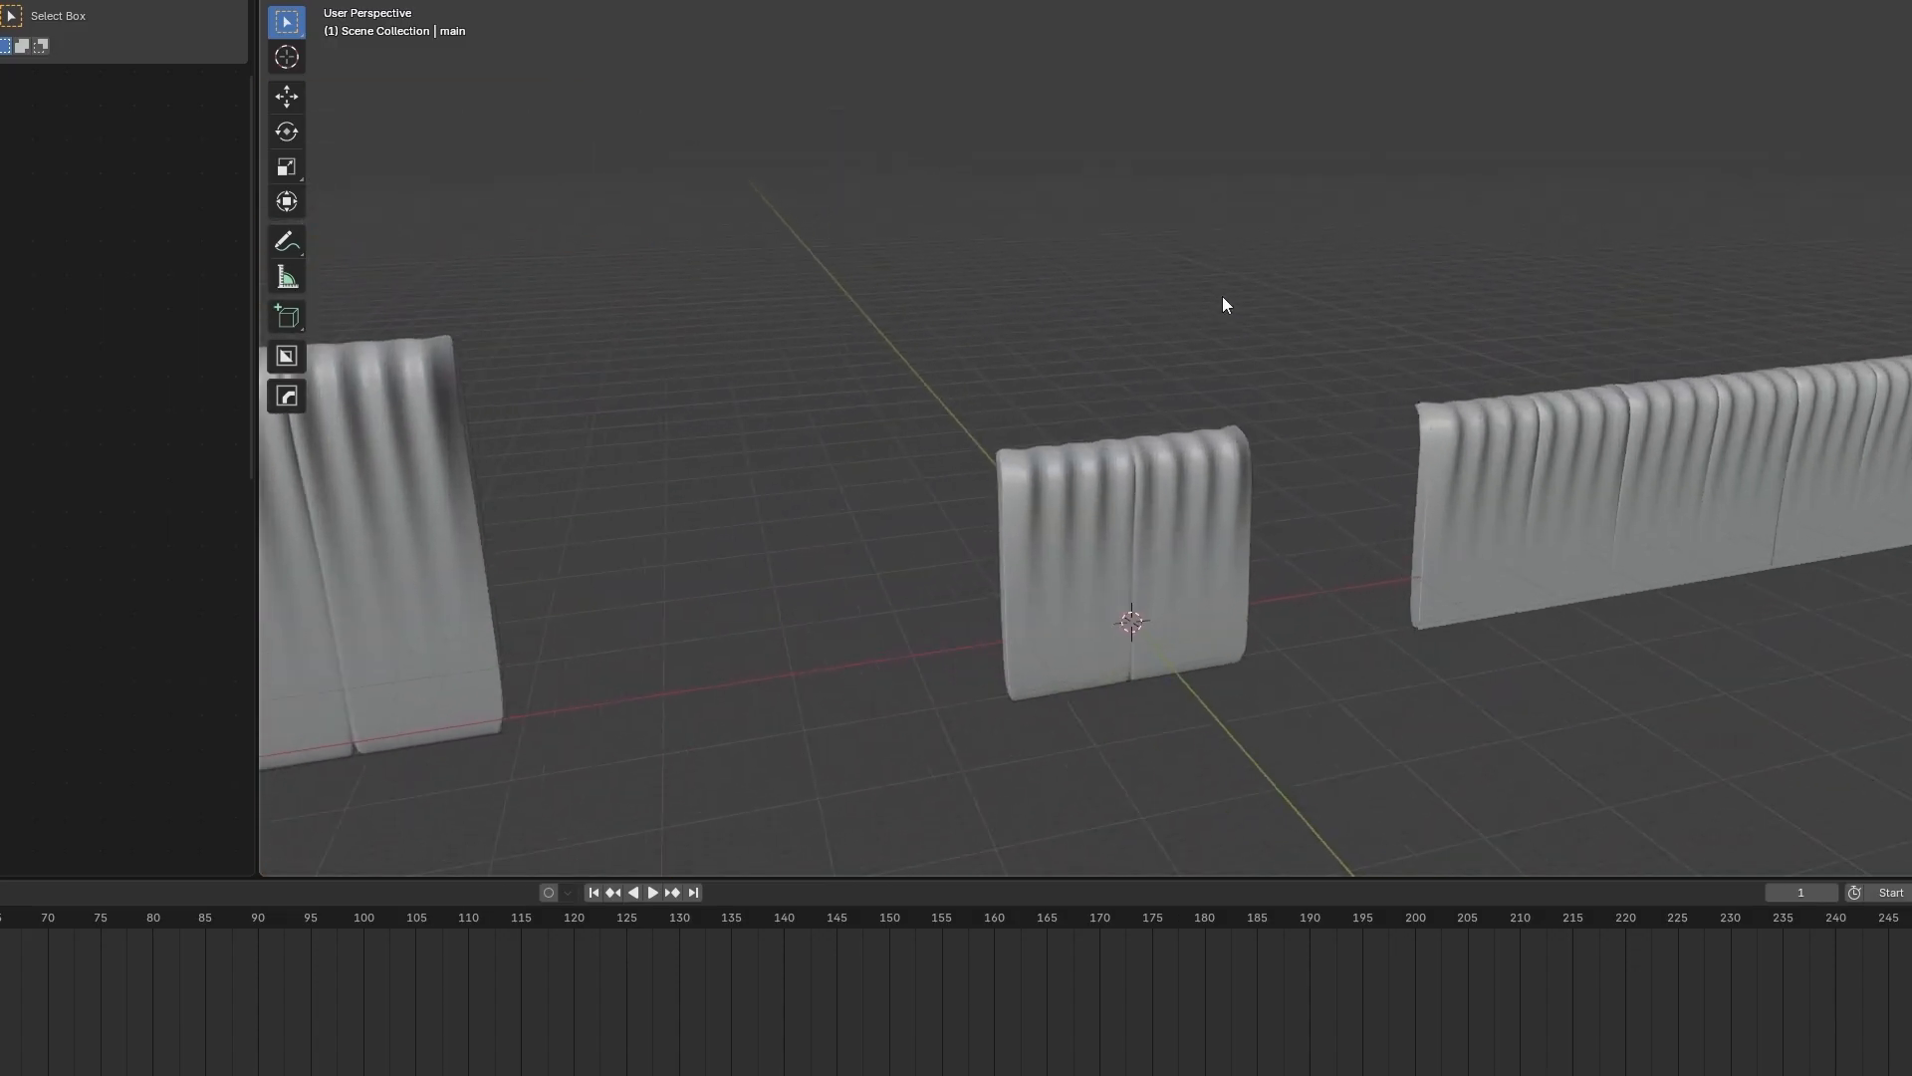
{"action": "scroll", "coordinate": [1227, 399], "scroll_direction": "down", "scroll_amount": 4}
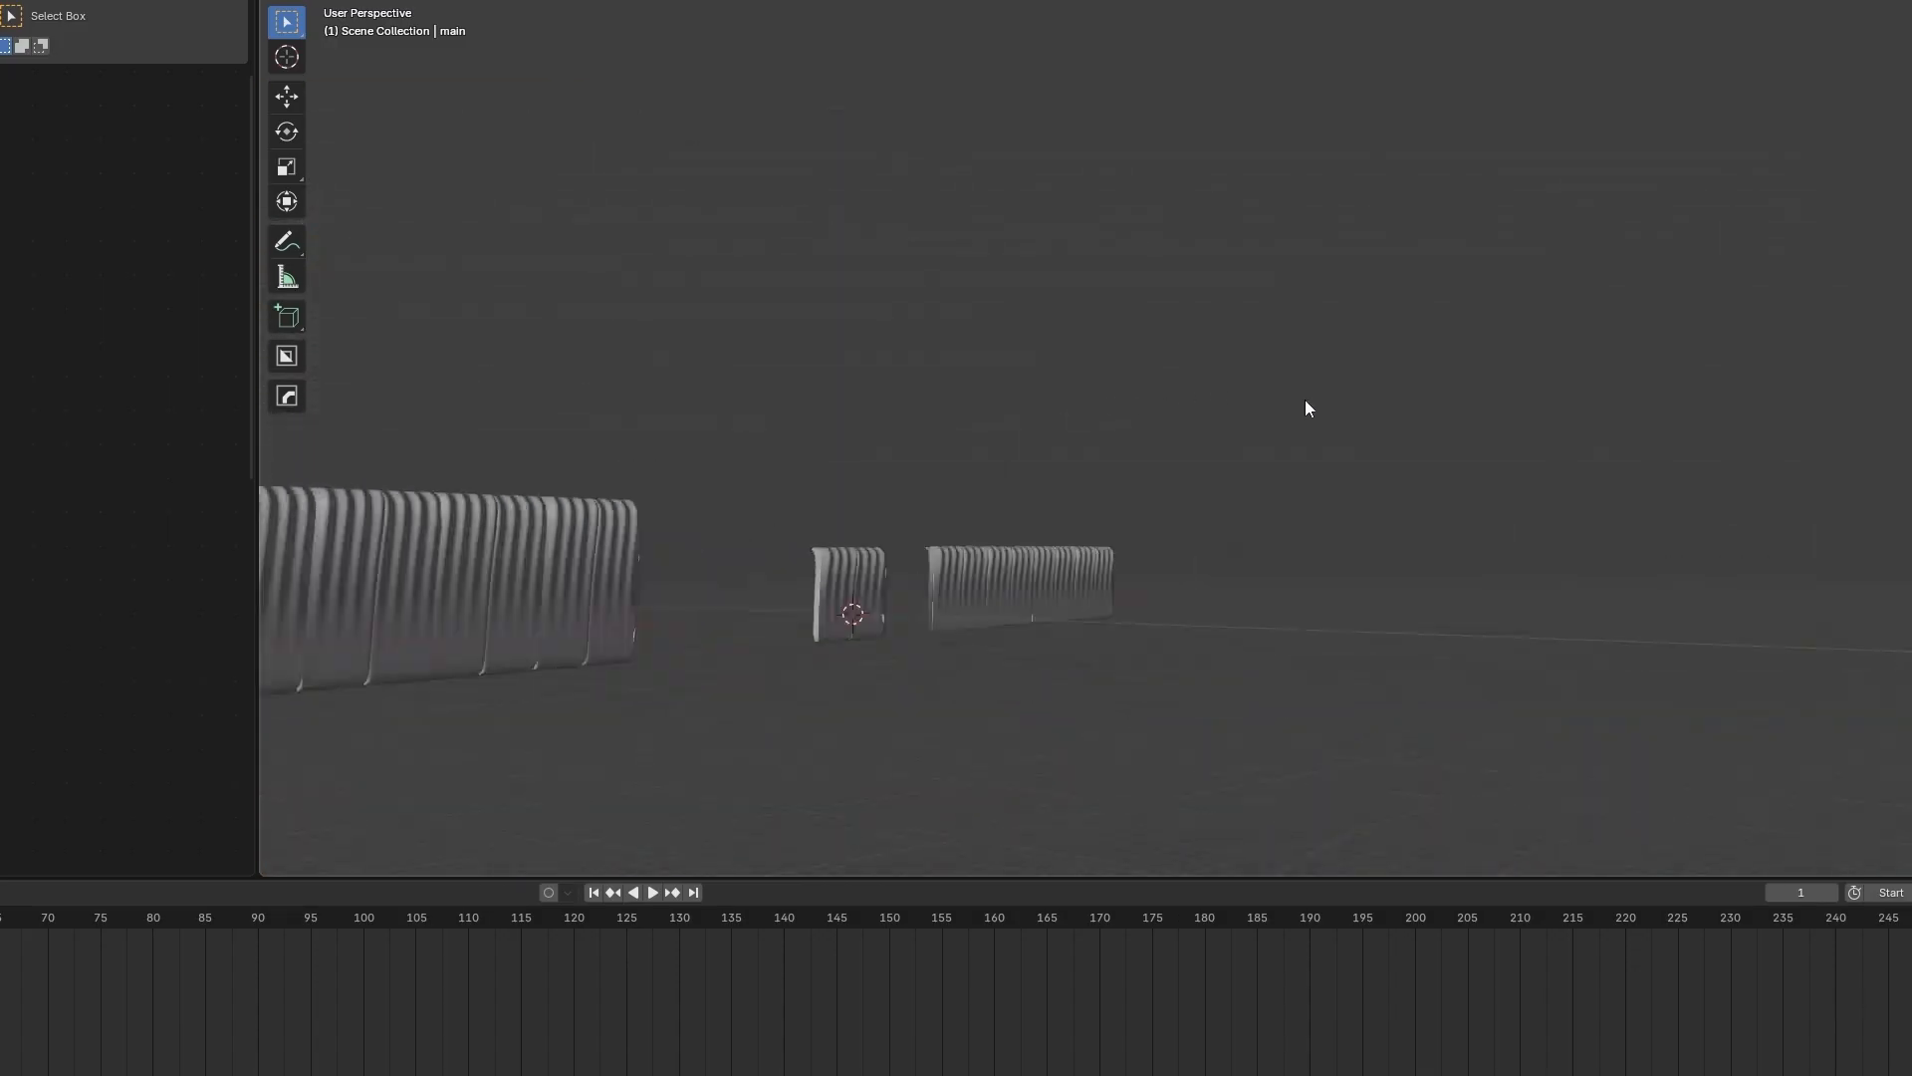
{"action": "scroll", "coordinate": [713, 482], "scroll_direction": "up", "scroll_amount": 2}
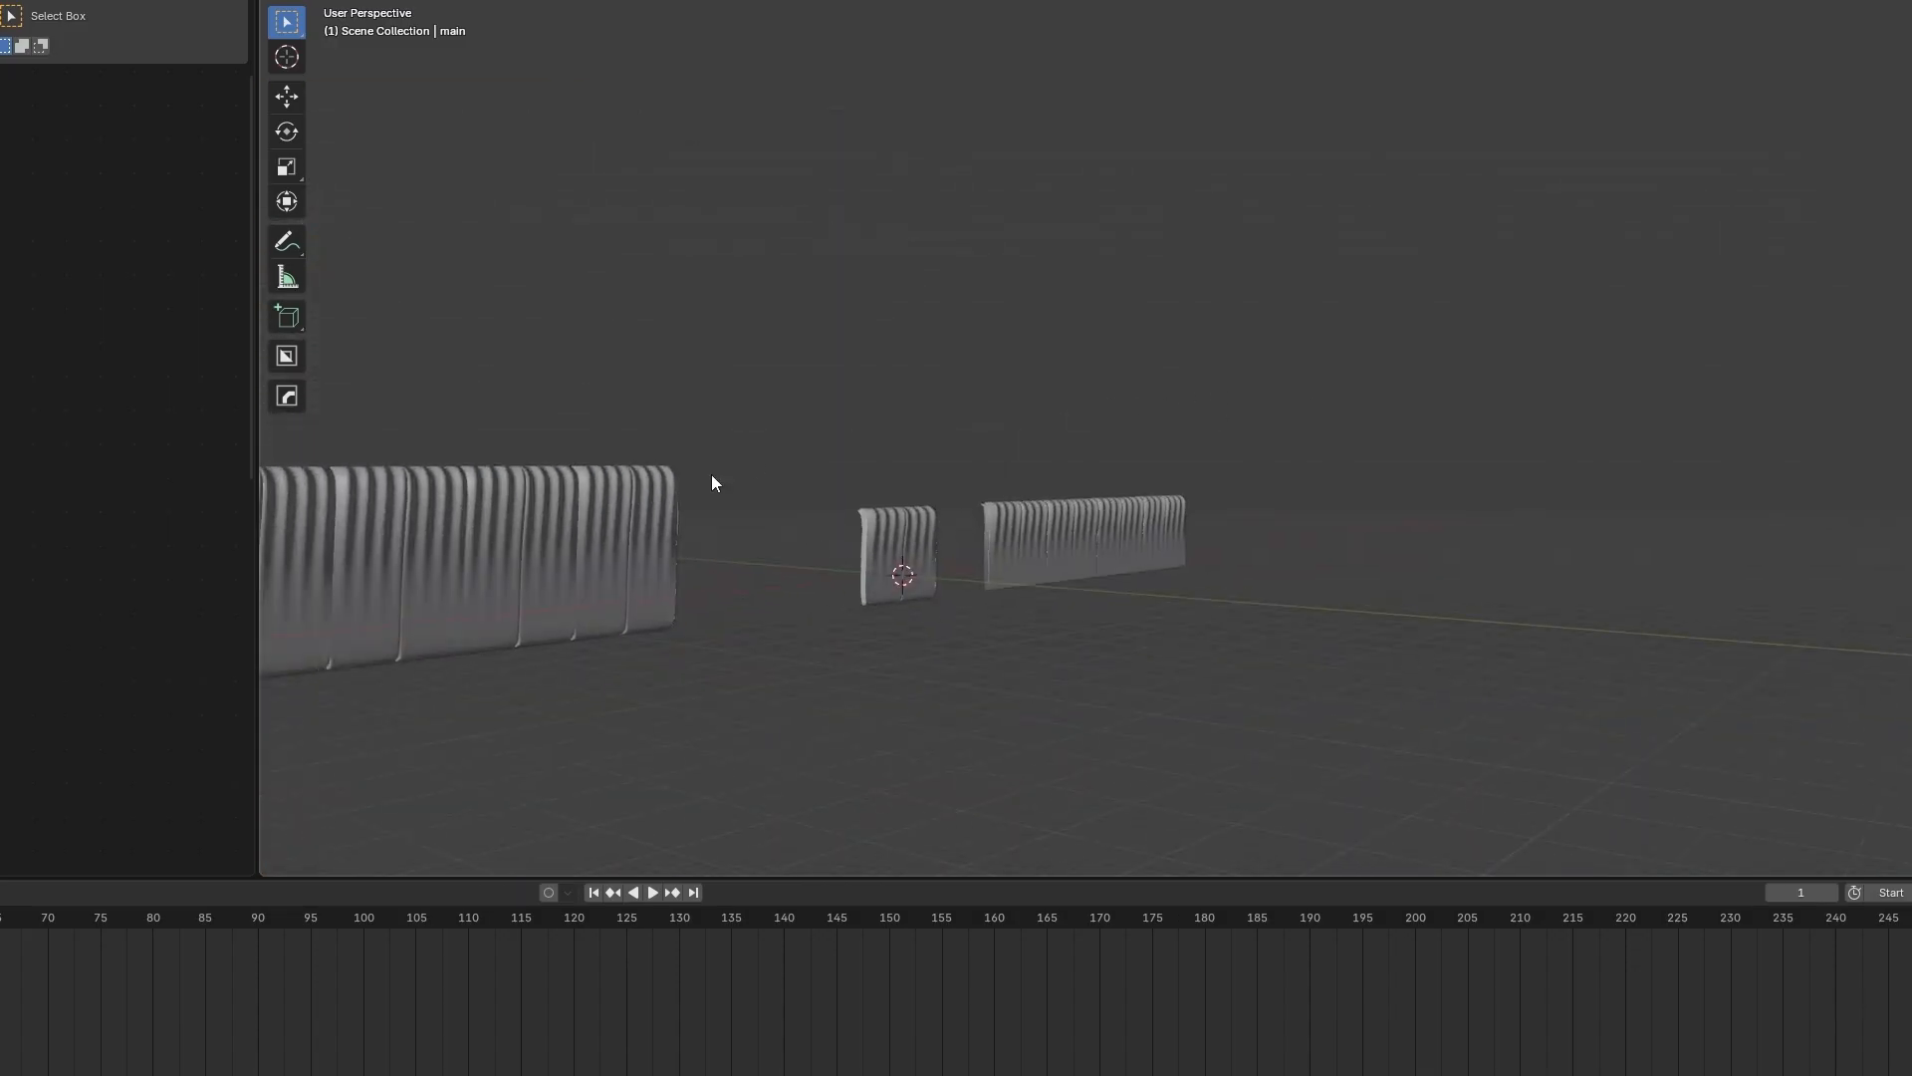
Examine the overhanging ridges and grooves of the main block from the side, front and below
{"action": "middle_click_drag", "start_coordinate": [713, 482], "coordinate": [1485, 398], "text": "shift"}
{"action": "scroll", "coordinate": [1036, 267], "scroll_direction": "up", "scroll_amount": 3}
{"action": "middle_click_drag", "start_coordinate": [1035, 261], "coordinate": [1315, 321], "text": "shift"}
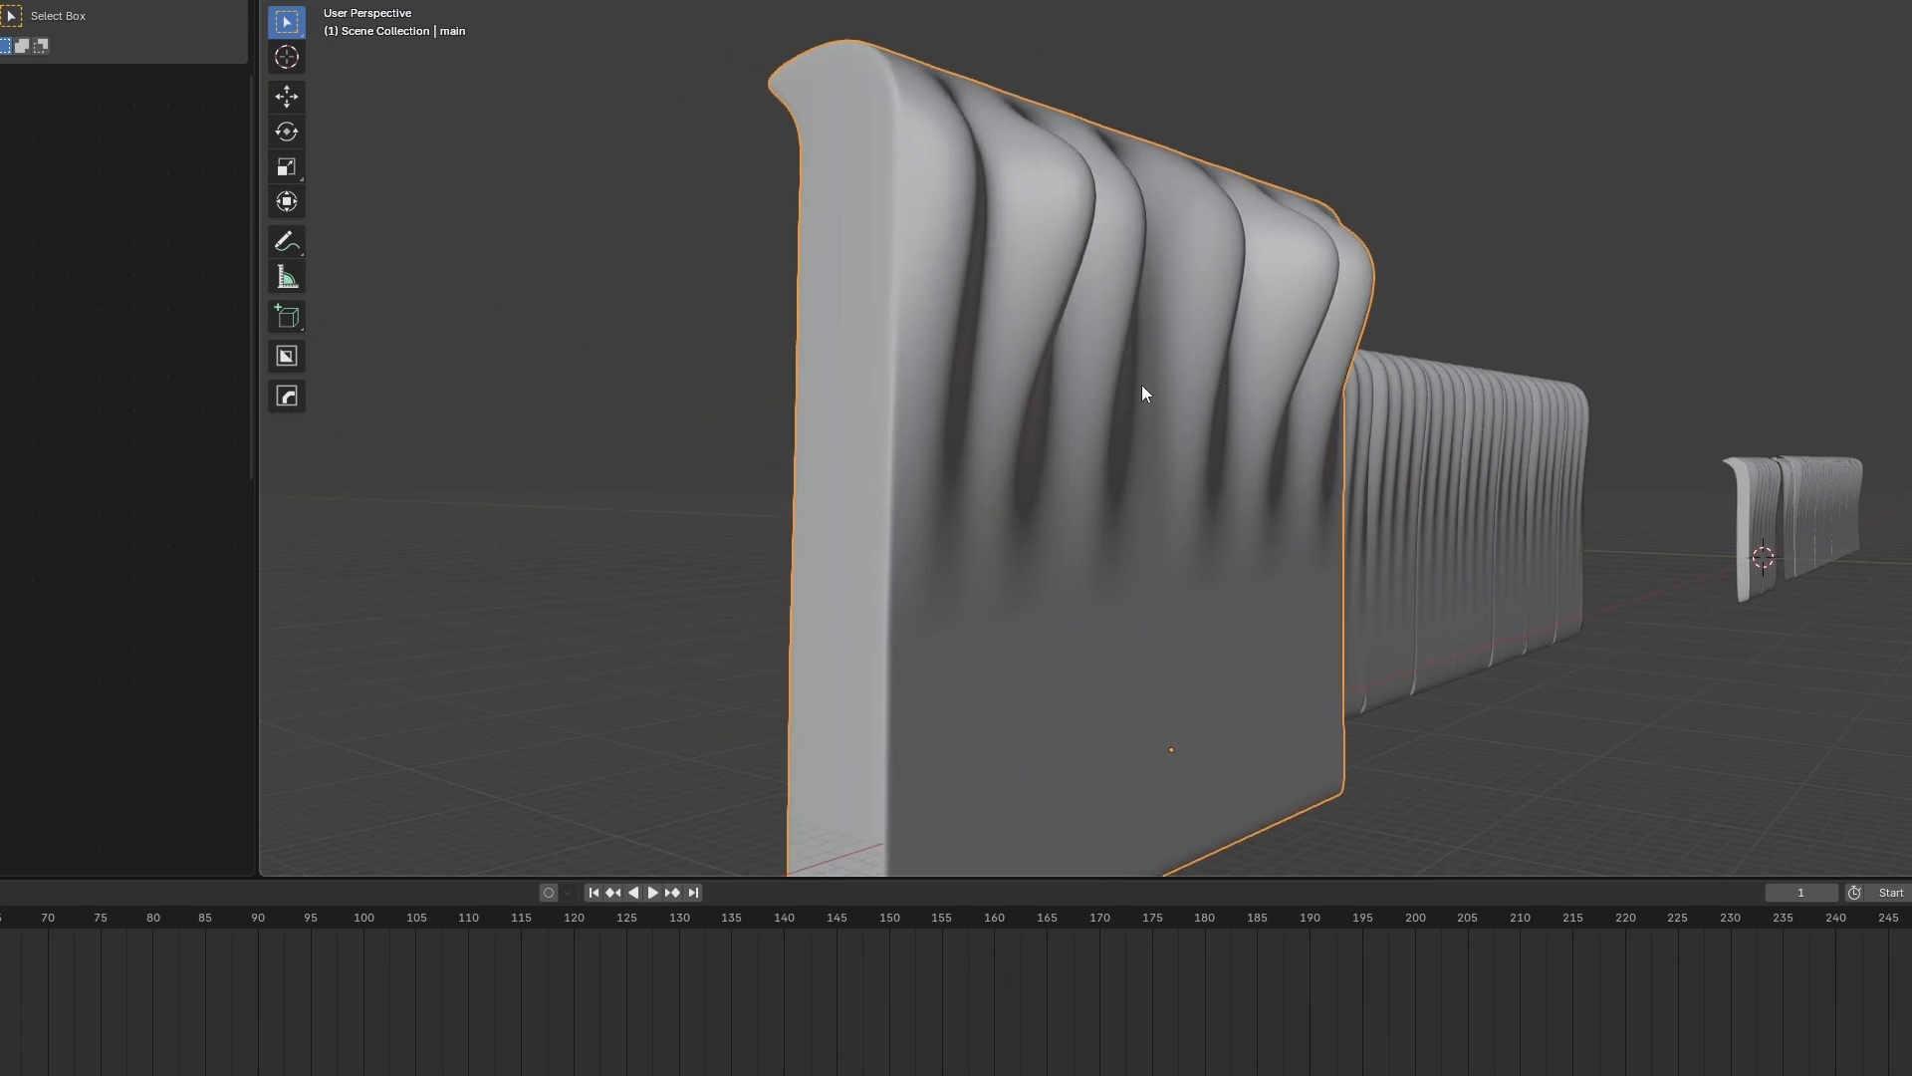
{"action": "middle_click_drag", "start_coordinate": [1141, 384], "coordinate": [1014, 329]}
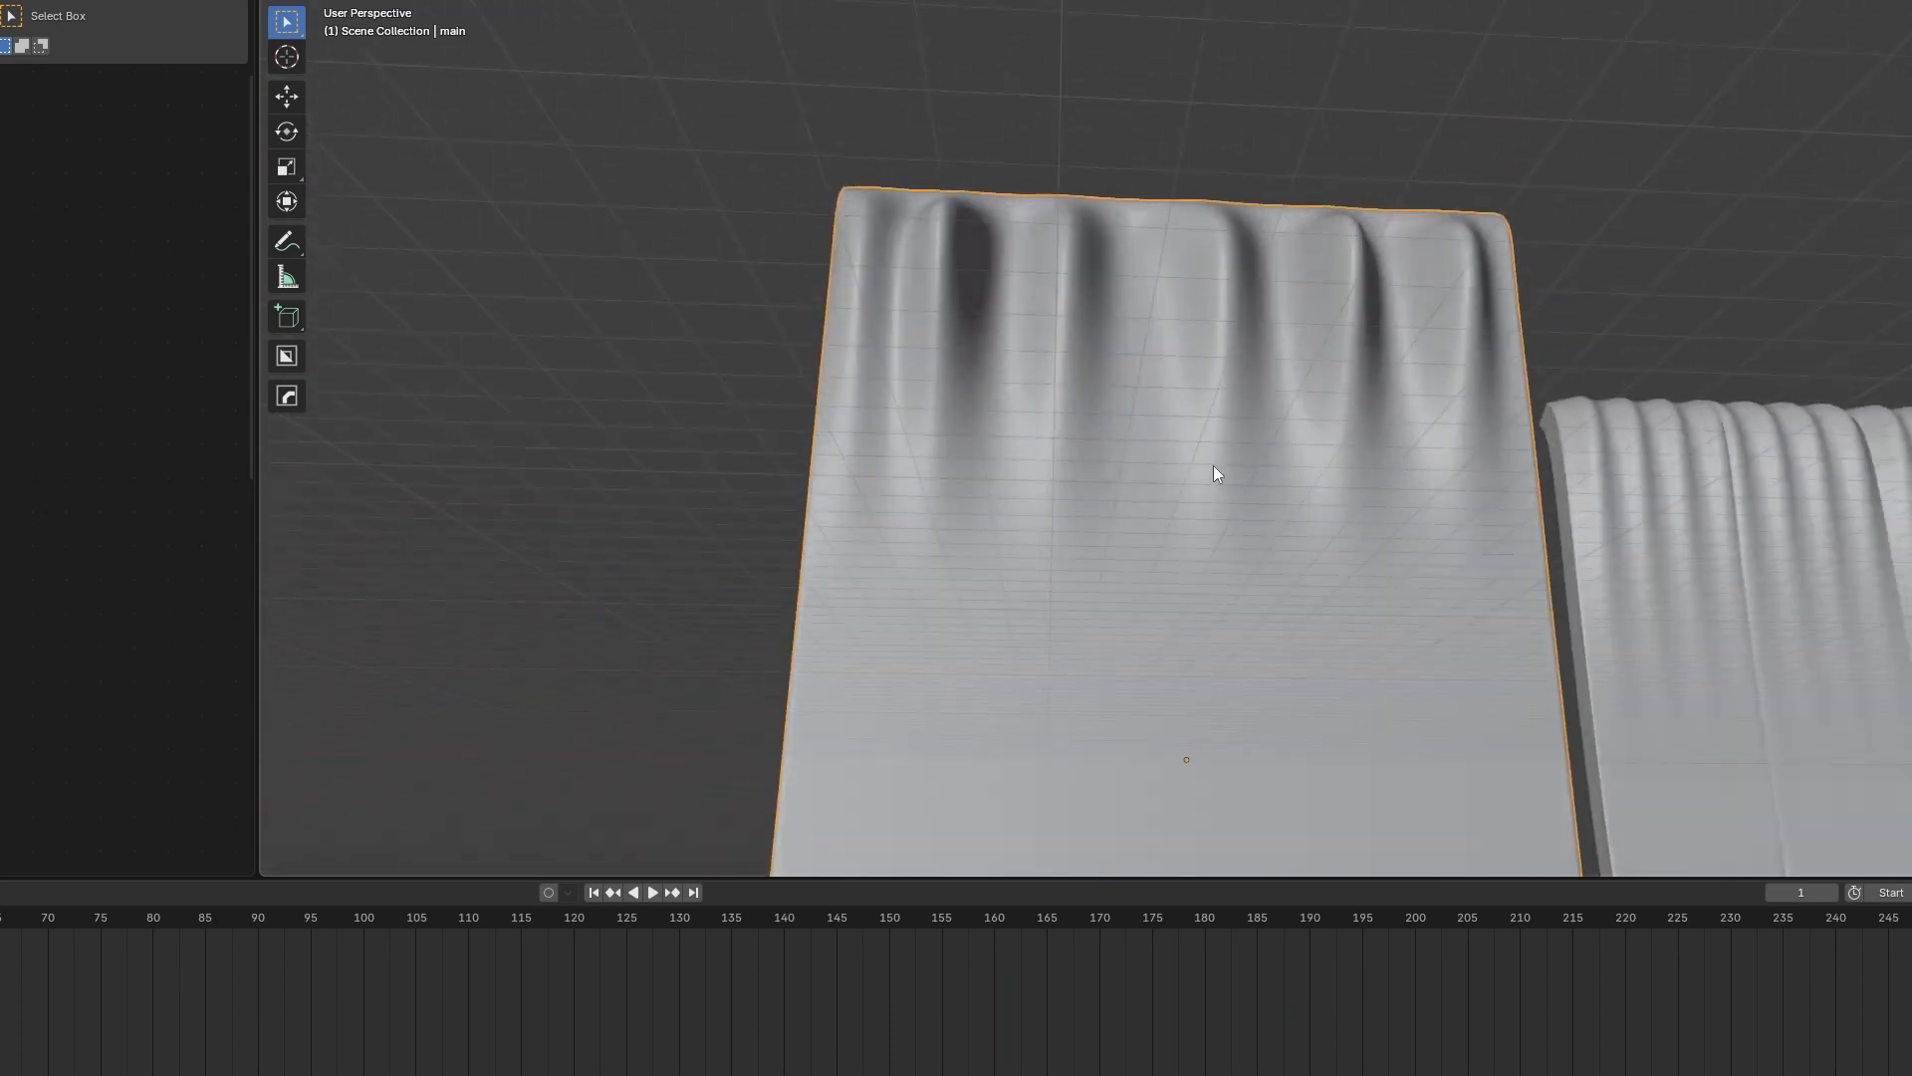
{"action": "middle_click_drag", "start_coordinate": [1213, 474], "coordinate": [1115, 375]}
{"action": "scroll", "coordinate": [1186, 456], "scroll_direction": "up", "scroll_amount": 3}
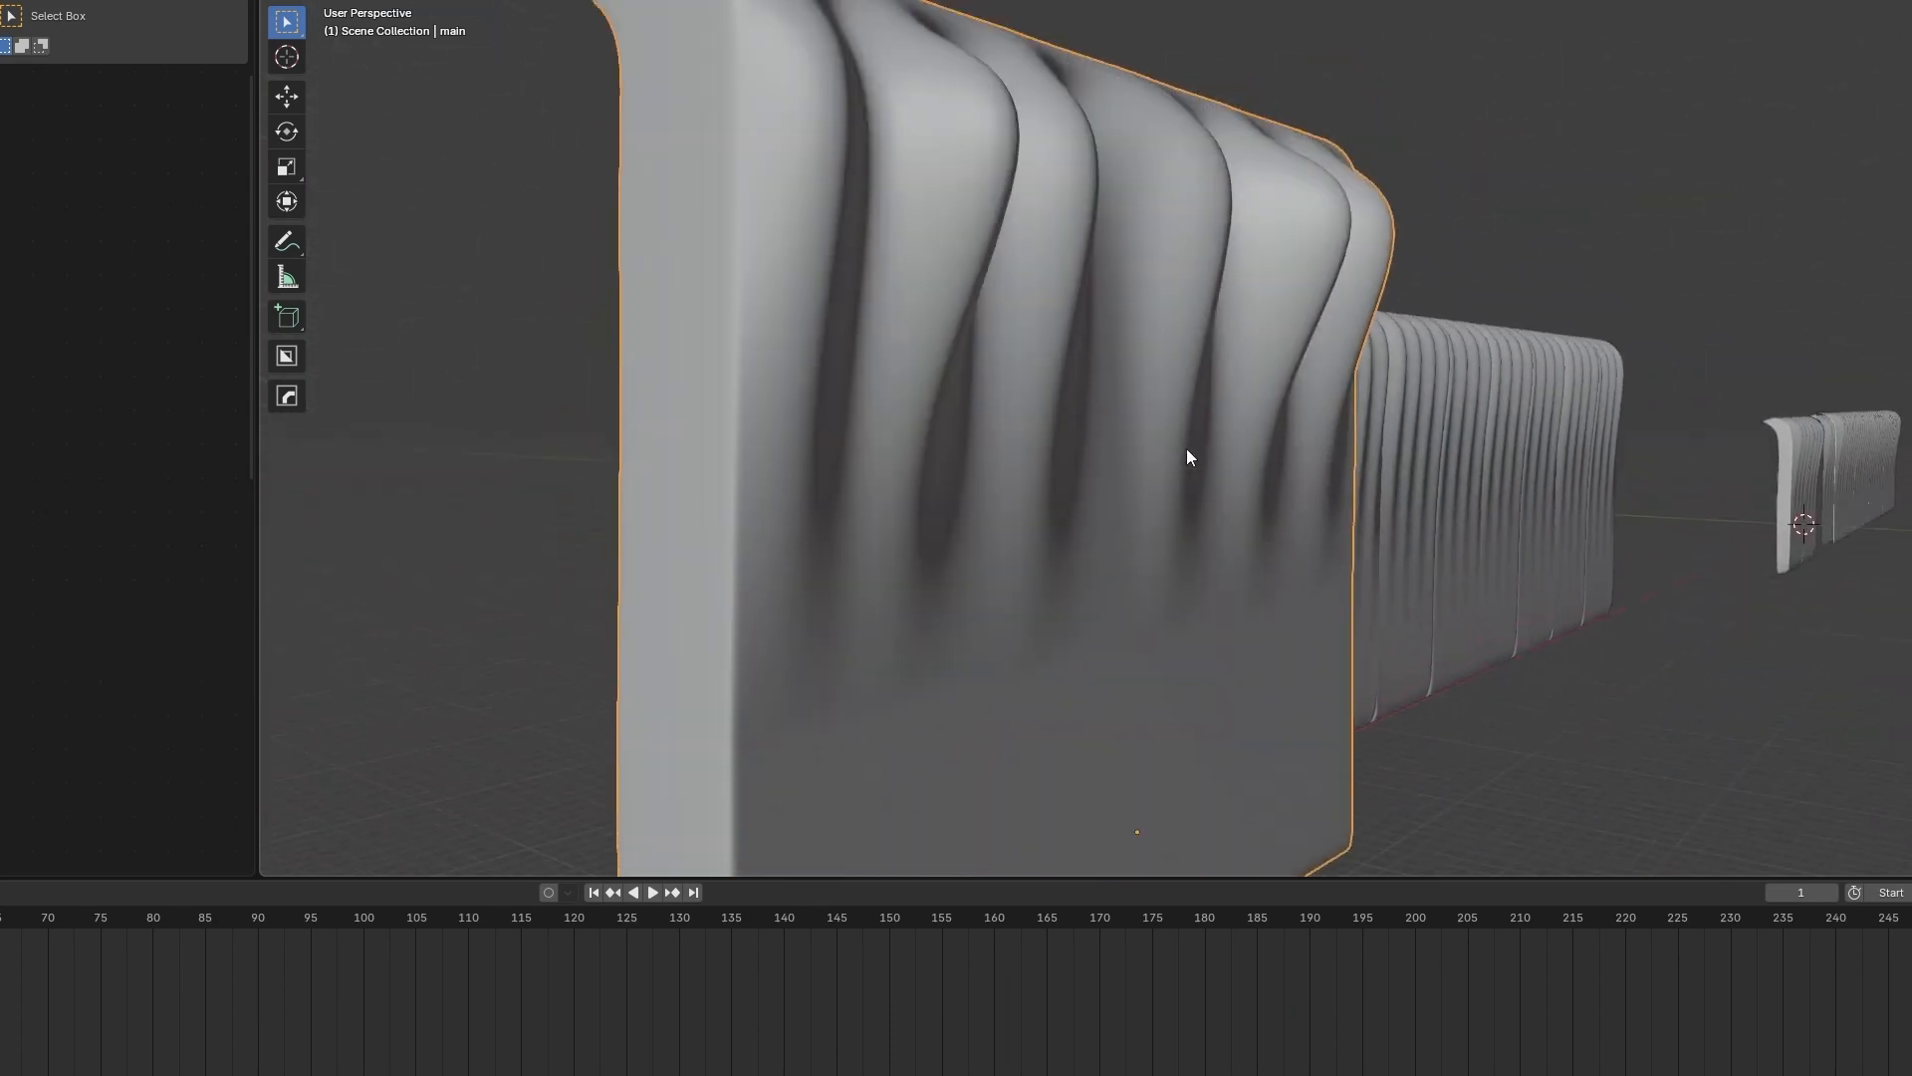
{"action": "middle_click_drag", "start_coordinate": [1187, 456], "coordinate": [1004, 258]}
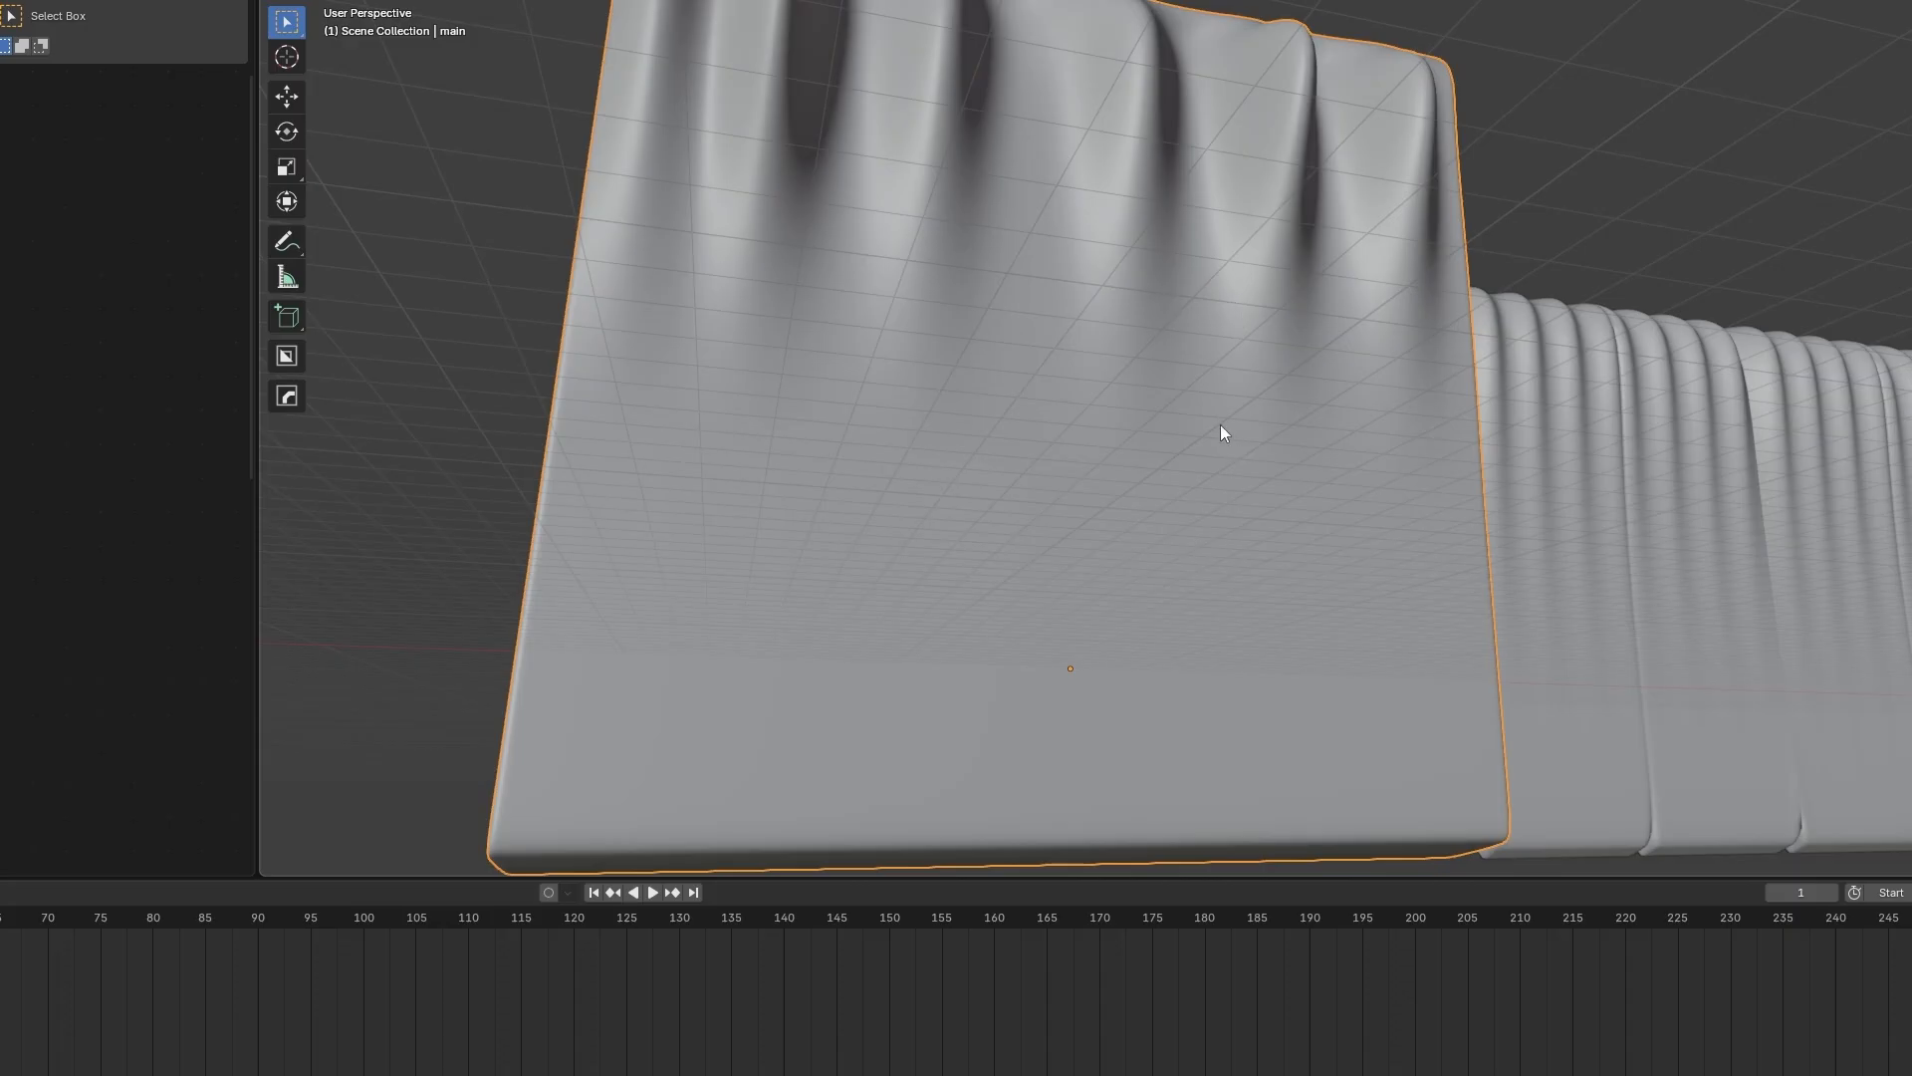
{"action": "middle_click_drag", "start_coordinate": [1198, 367], "coordinate": [1118, 351]}
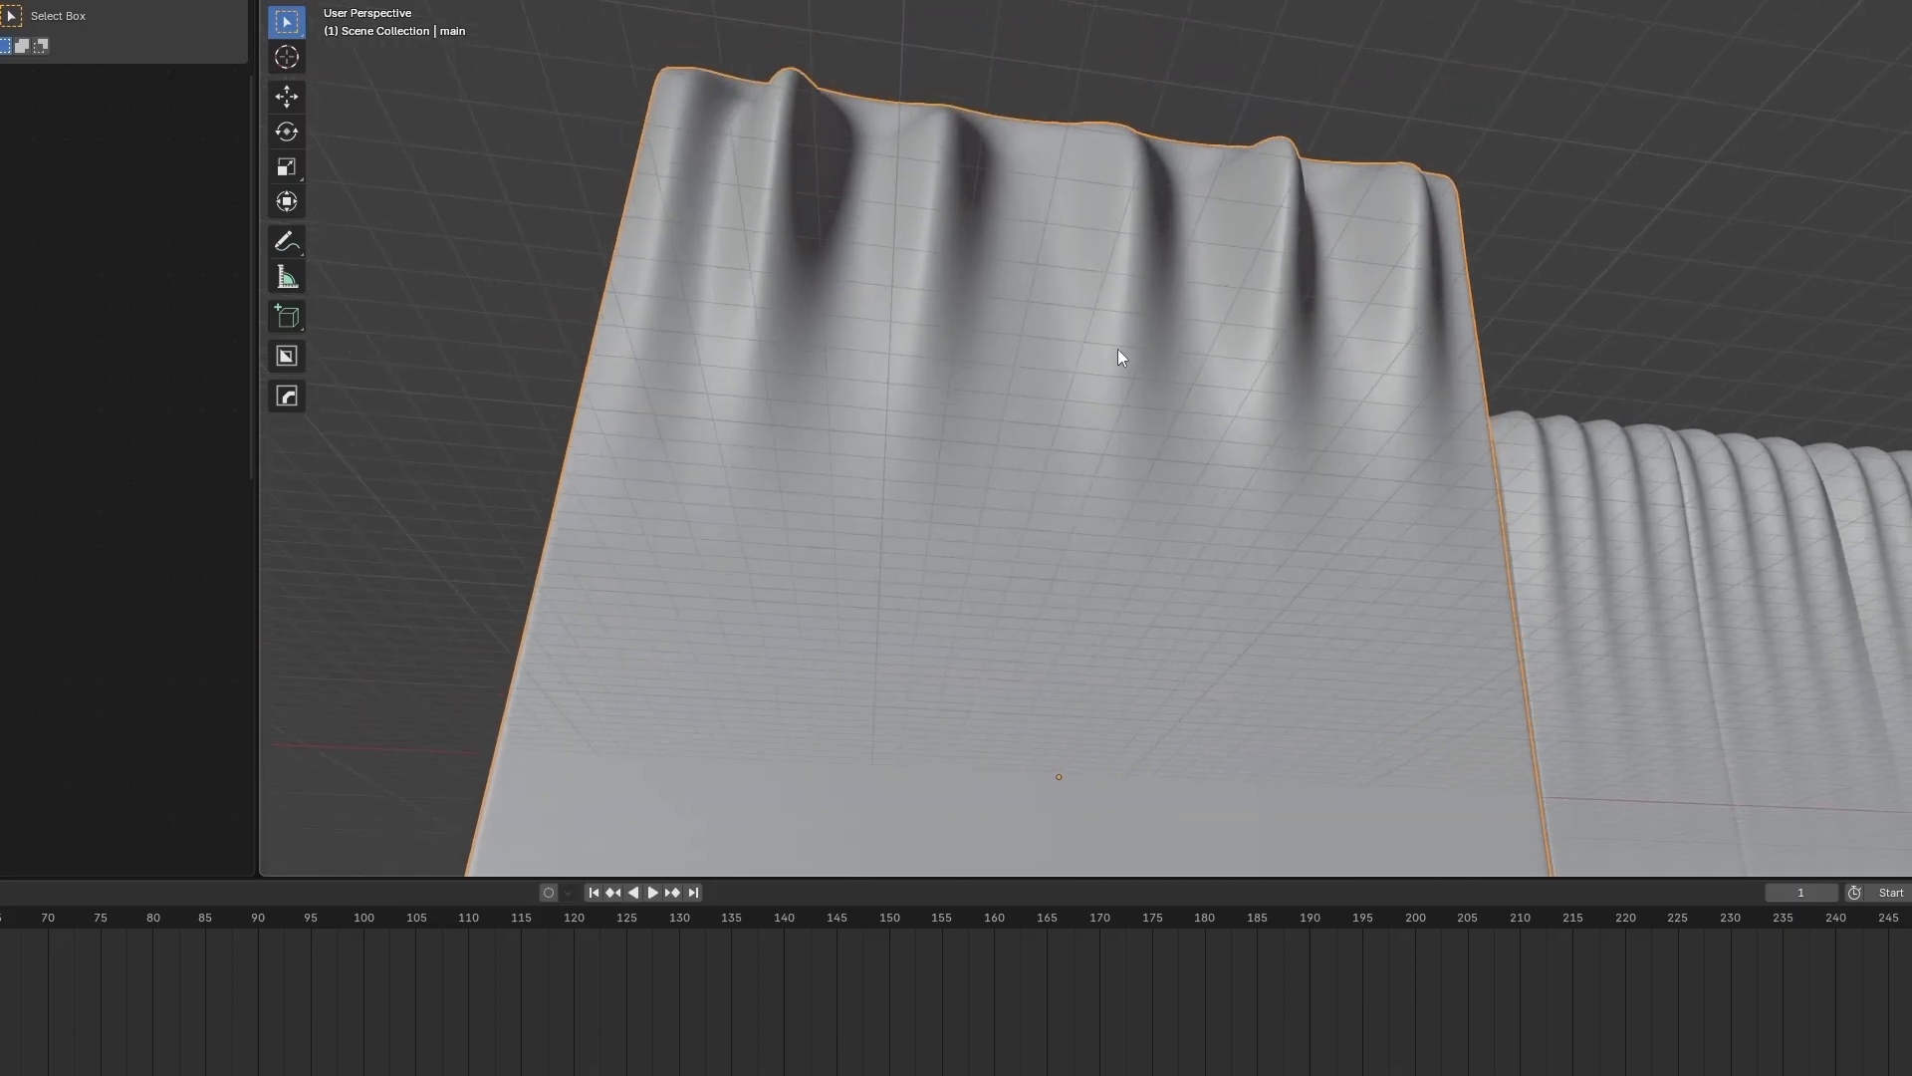
Capture a screenshot region over the main block and draw a red arrow along its upper edge
{"action": "key", "text": "Print"}
{"action": "left_click_drag", "start_coordinate": [394, 0], "coordinate": [1893, 754]}
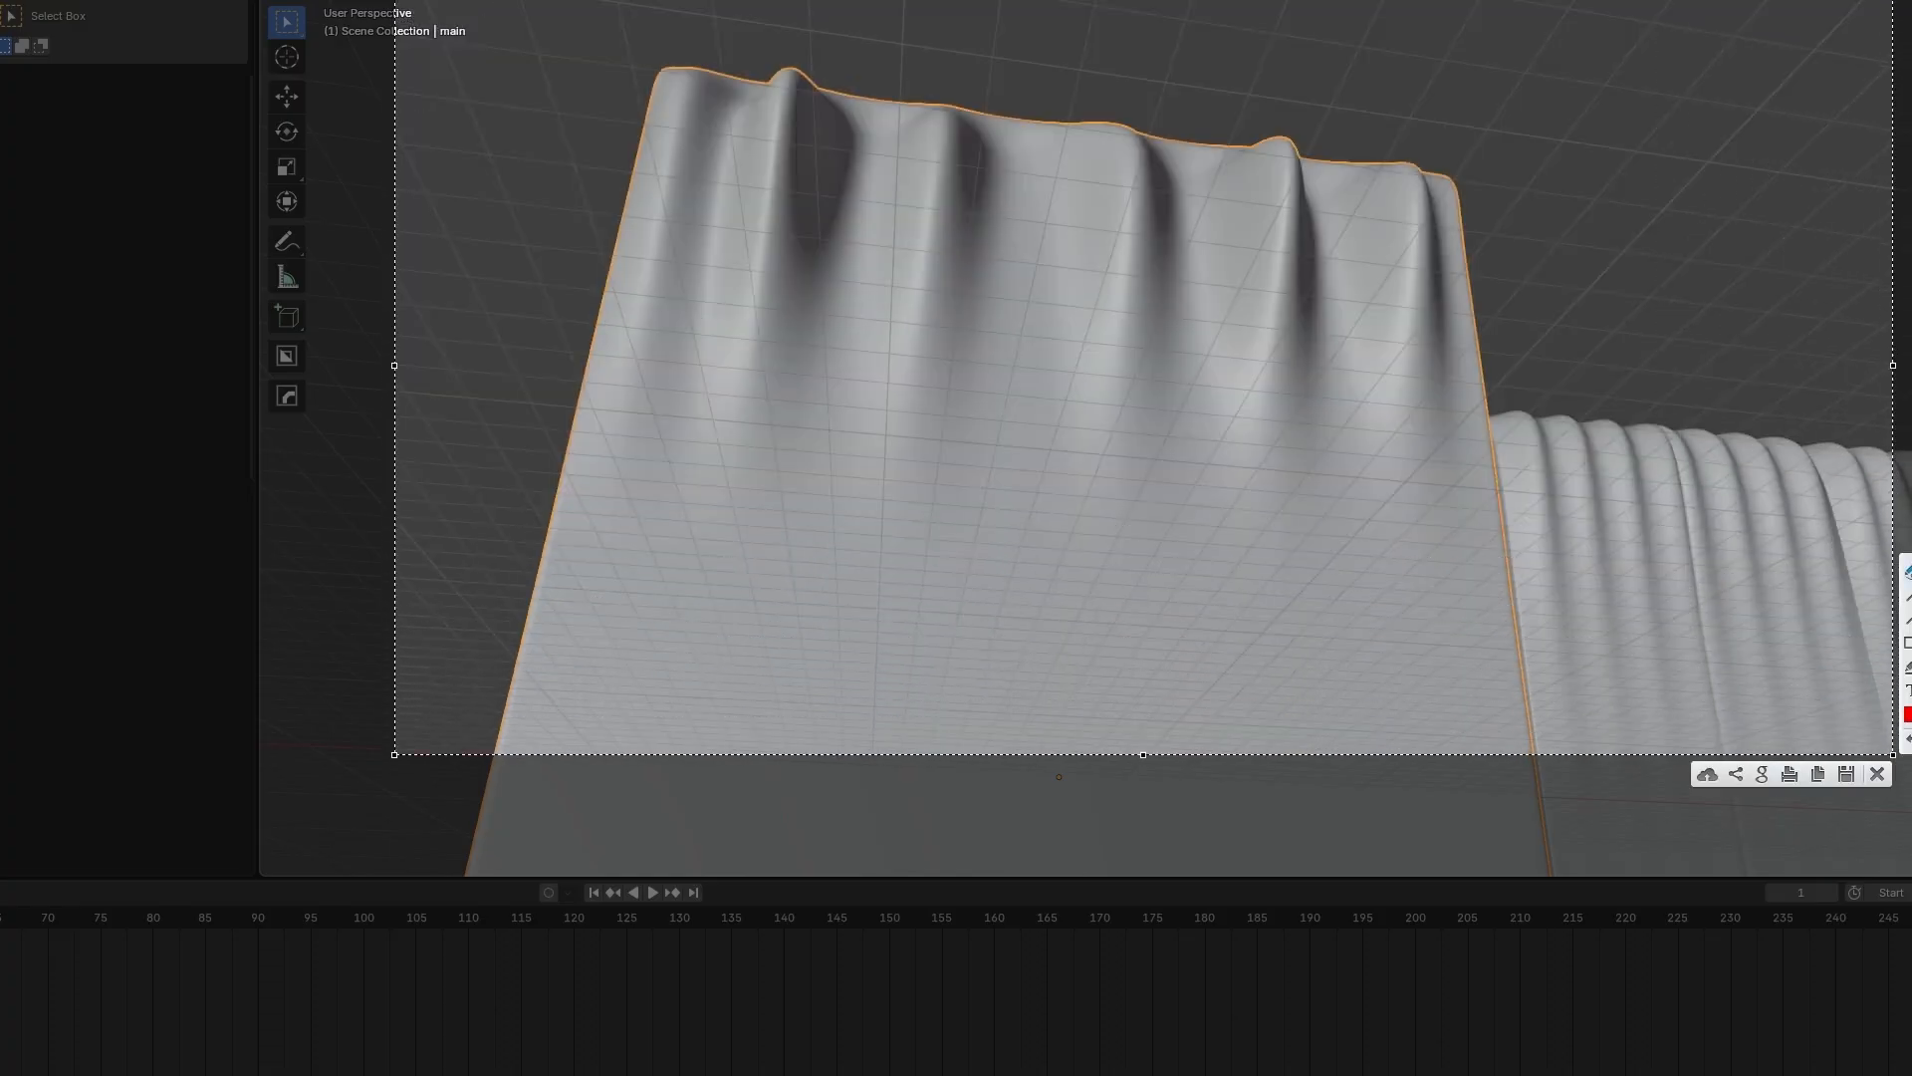
{"action": "left_click_drag", "start_coordinate": [674, 51], "coordinate": [674, 53]}
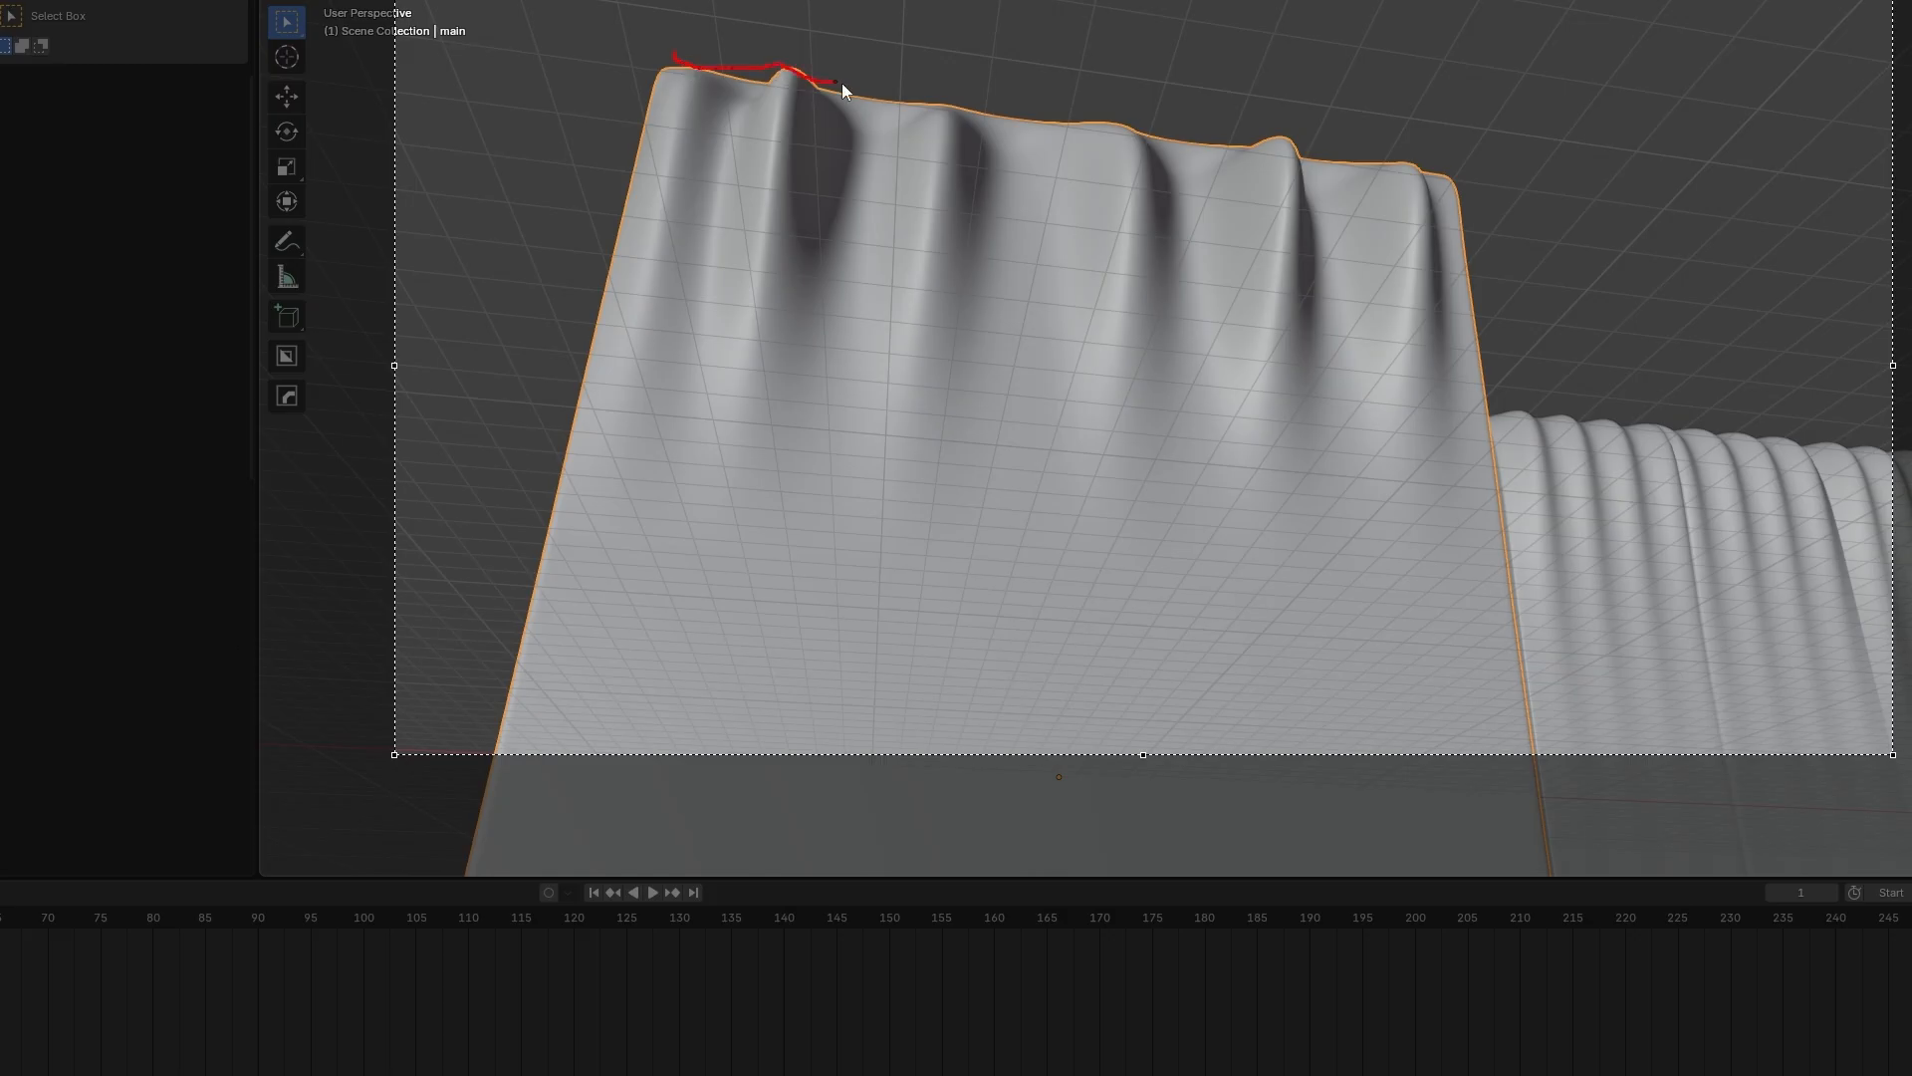
{"action": "left_click_drag", "start_coordinate": [1447, 159], "coordinate": [1483, 153]}
Draw five red flow lines running down from the block's upper edge and discard the annotated capture
{"action": "left_click_drag", "start_coordinate": [737, 77], "coordinate": [722, 400]}
{"action": "mouse_move", "coordinate": [881, 107]}
{"action": "left_mouse_down"}
{"action": "mouse_move", "coordinate": [863, 223]}
{"action": "mouse_move", "coordinate": [875, 398]}
{"action": "left_mouse_up"}
{"action": "left_click_drag", "start_coordinate": [1044, 138], "coordinate": [1075, 406]}
{"action": "left_click_drag", "start_coordinate": [1203, 158], "coordinate": [1232, 441]}
{"action": "left_click_drag", "start_coordinate": [1356, 173], "coordinate": [1377, 355]}
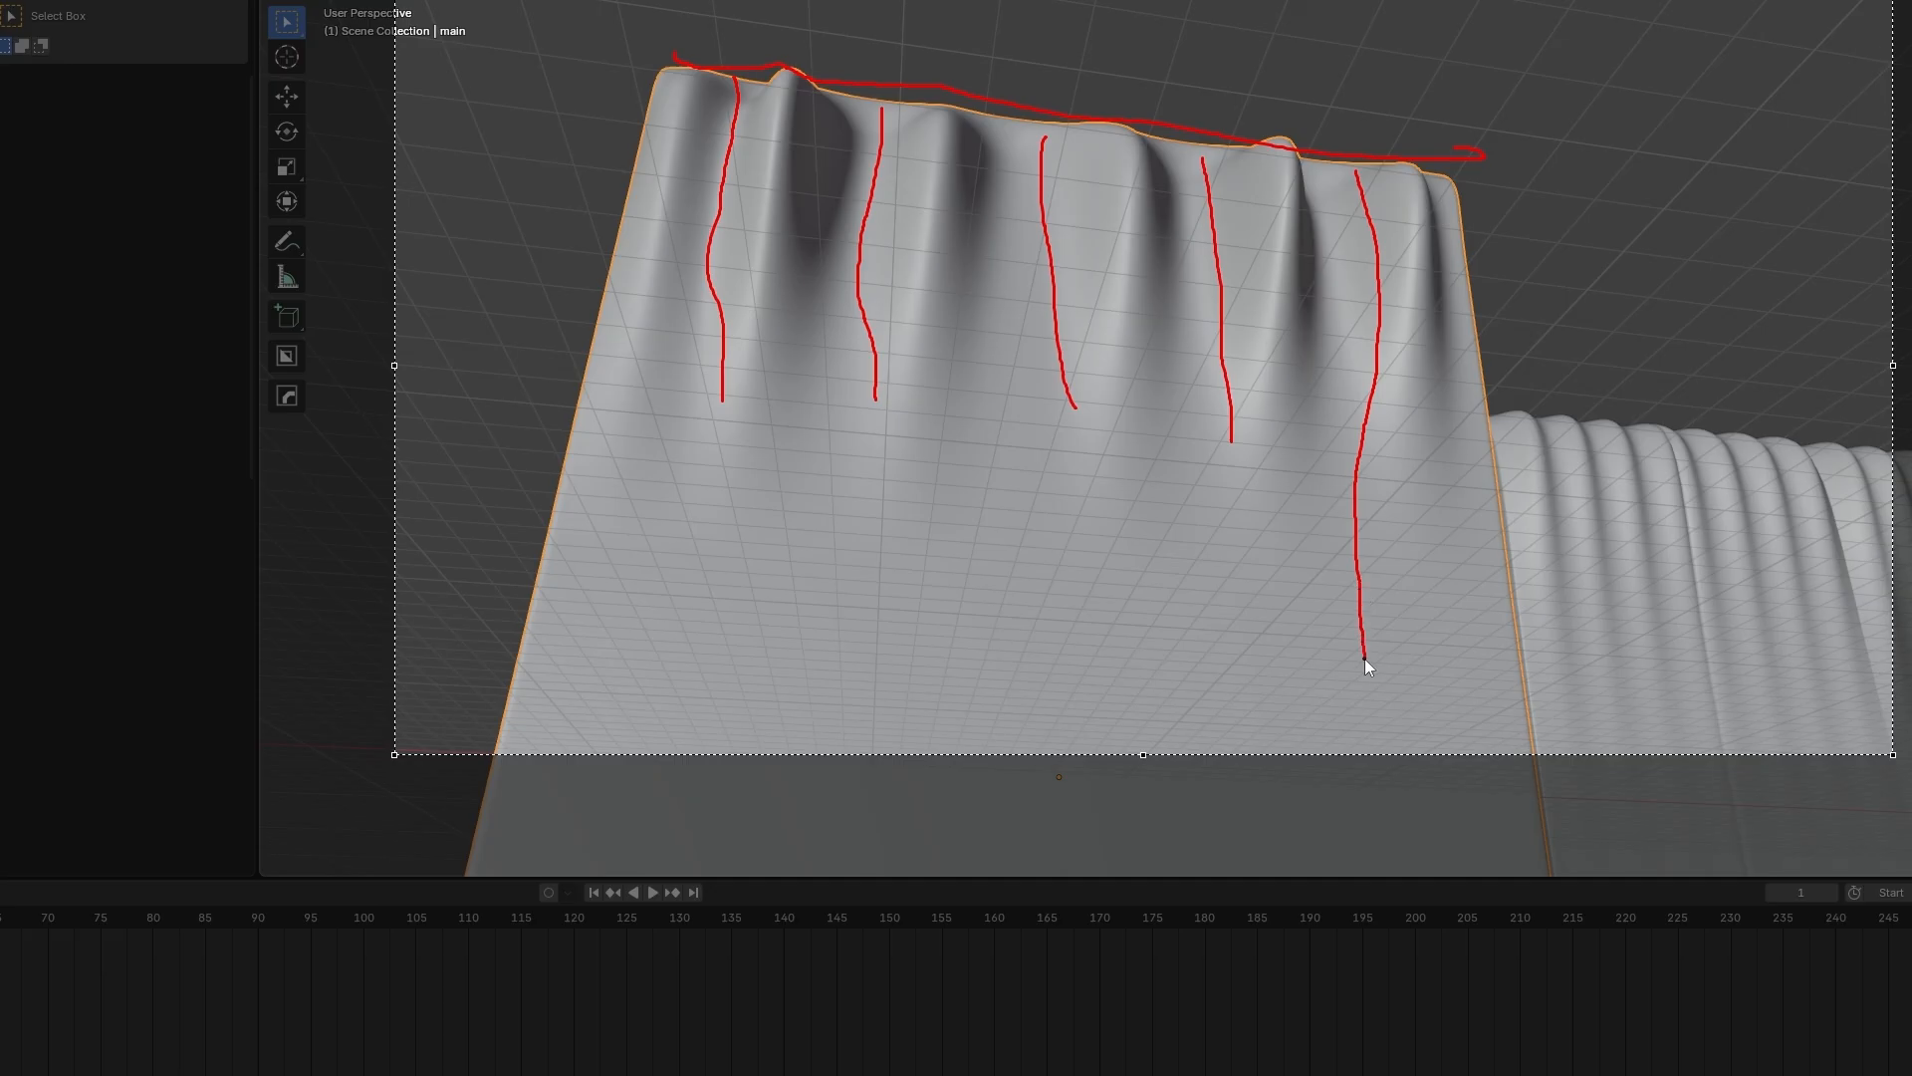
{"action": "left_click_drag", "start_coordinate": [1365, 660], "coordinate": [1365, 659]}
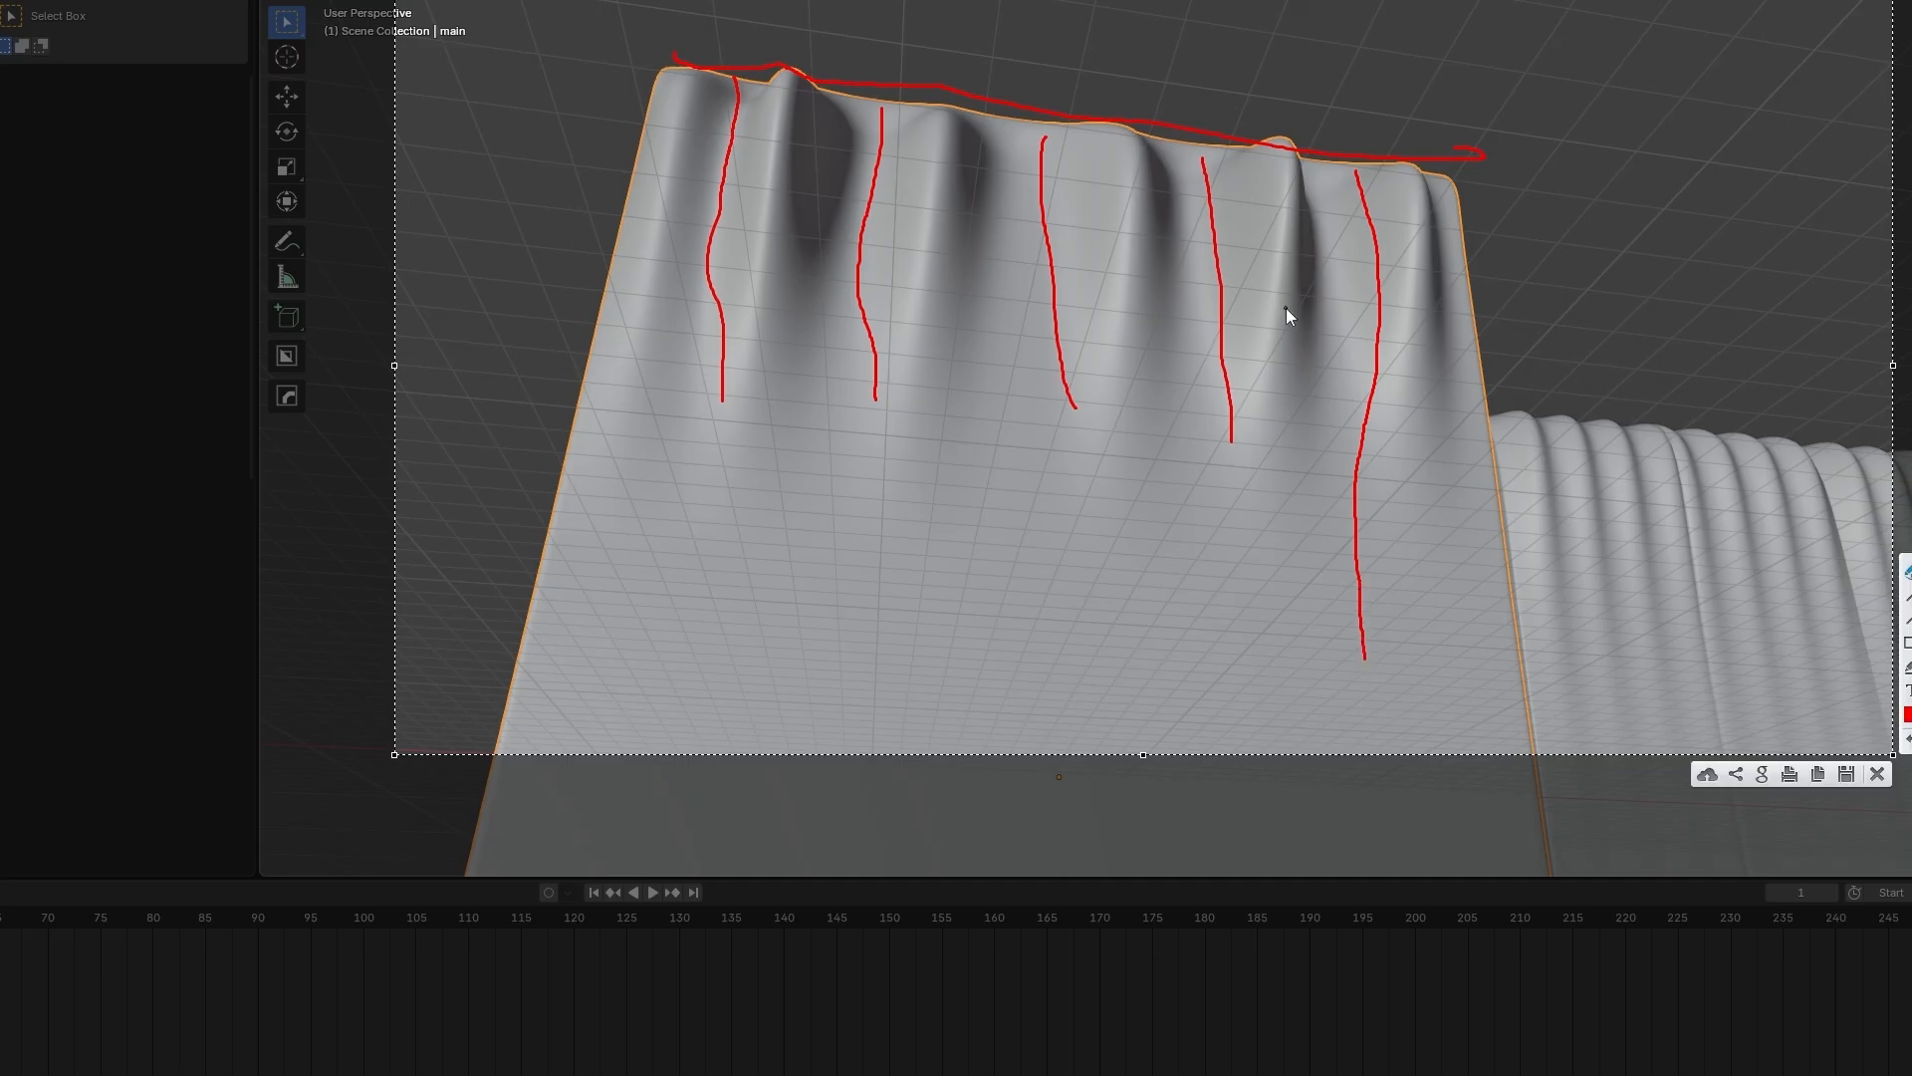
{"action": "key", "text": "Escape"}
Examine the long row of ribbed blocks beside the main block, comparing the ridges and seams
{"action": "middle_click_drag", "start_coordinate": [1159, 283], "coordinate": [1245, 339]}
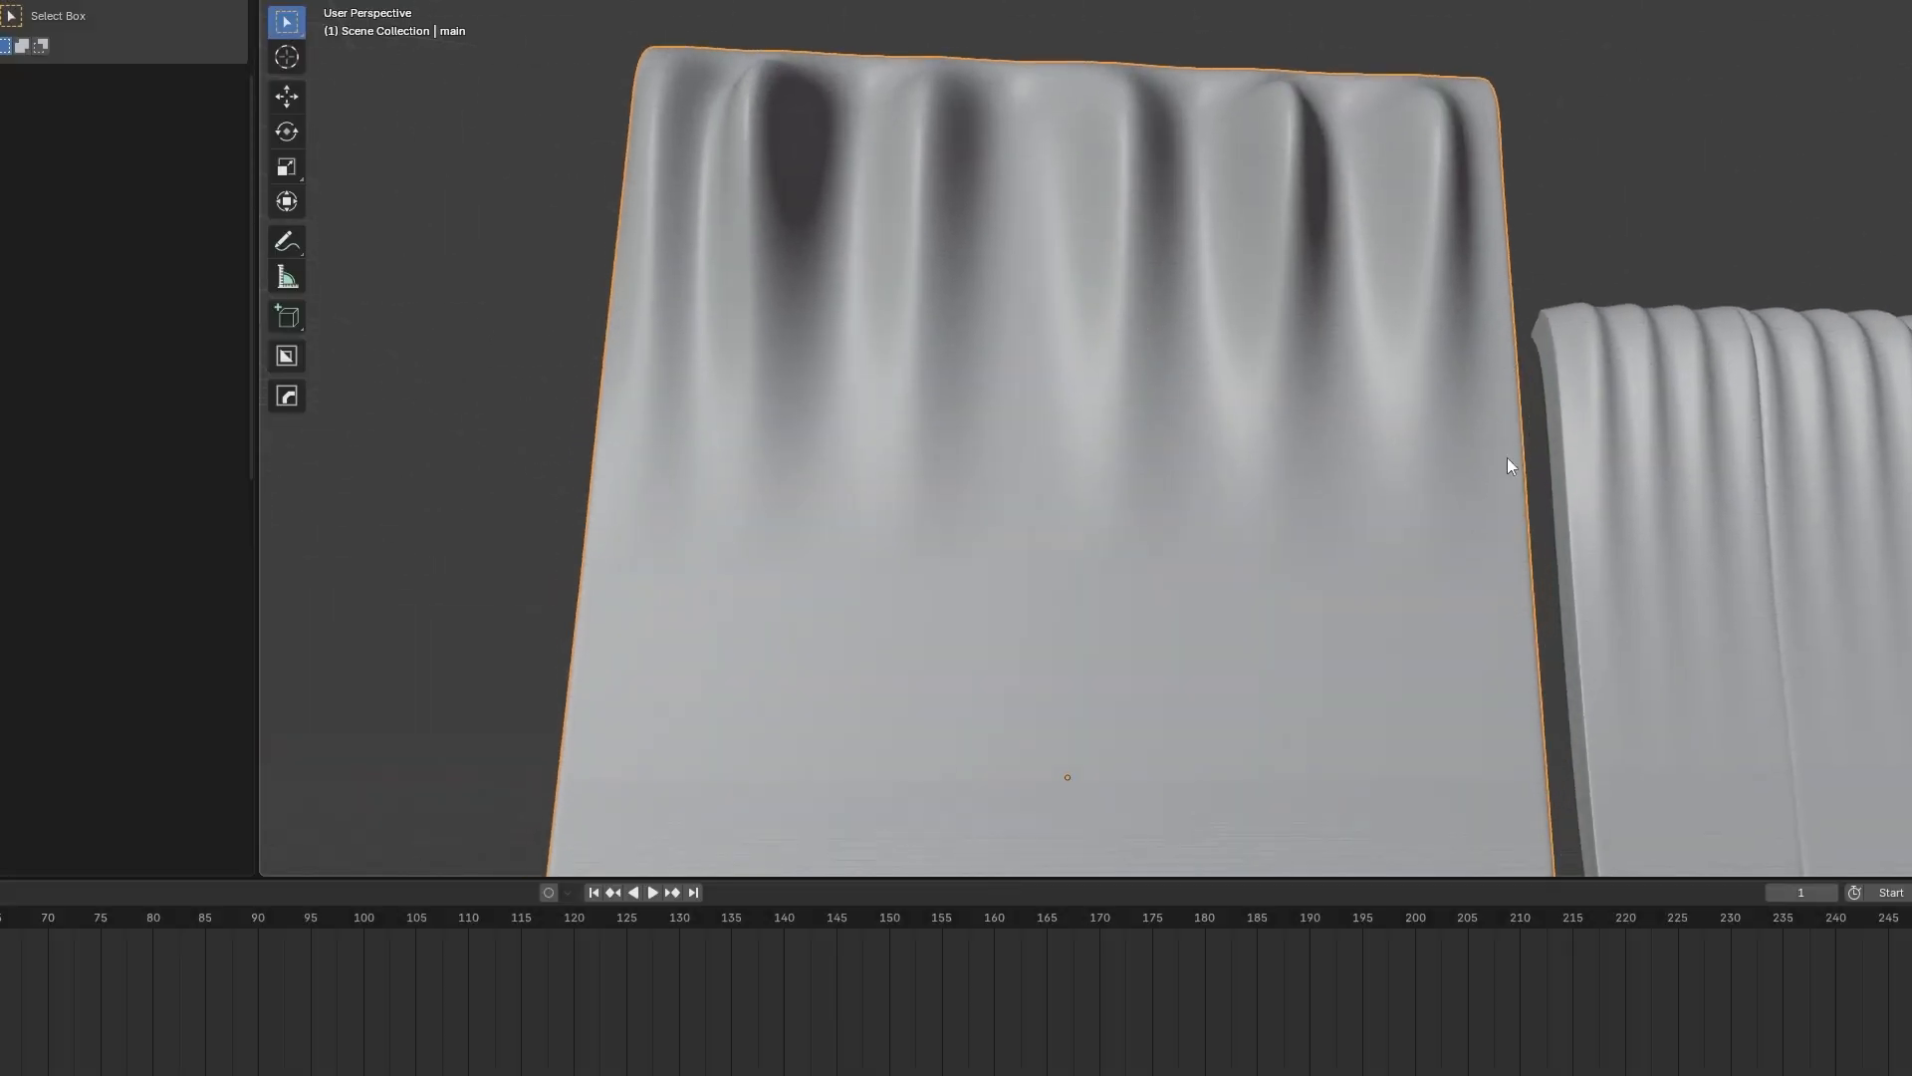
{"action": "middle_click_drag", "start_coordinate": [1508, 457], "coordinate": [976, 305], "text": "shift"}
{"action": "scroll", "coordinate": [976, 305], "scroll_direction": "down", "scroll_amount": 3}
{"action": "middle_click_drag", "start_coordinate": [1719, 356], "coordinate": [1270, 385], "text": "shift"}
{"action": "scroll", "coordinate": [1270, 385], "scroll_direction": "up", "scroll_amount": 4}
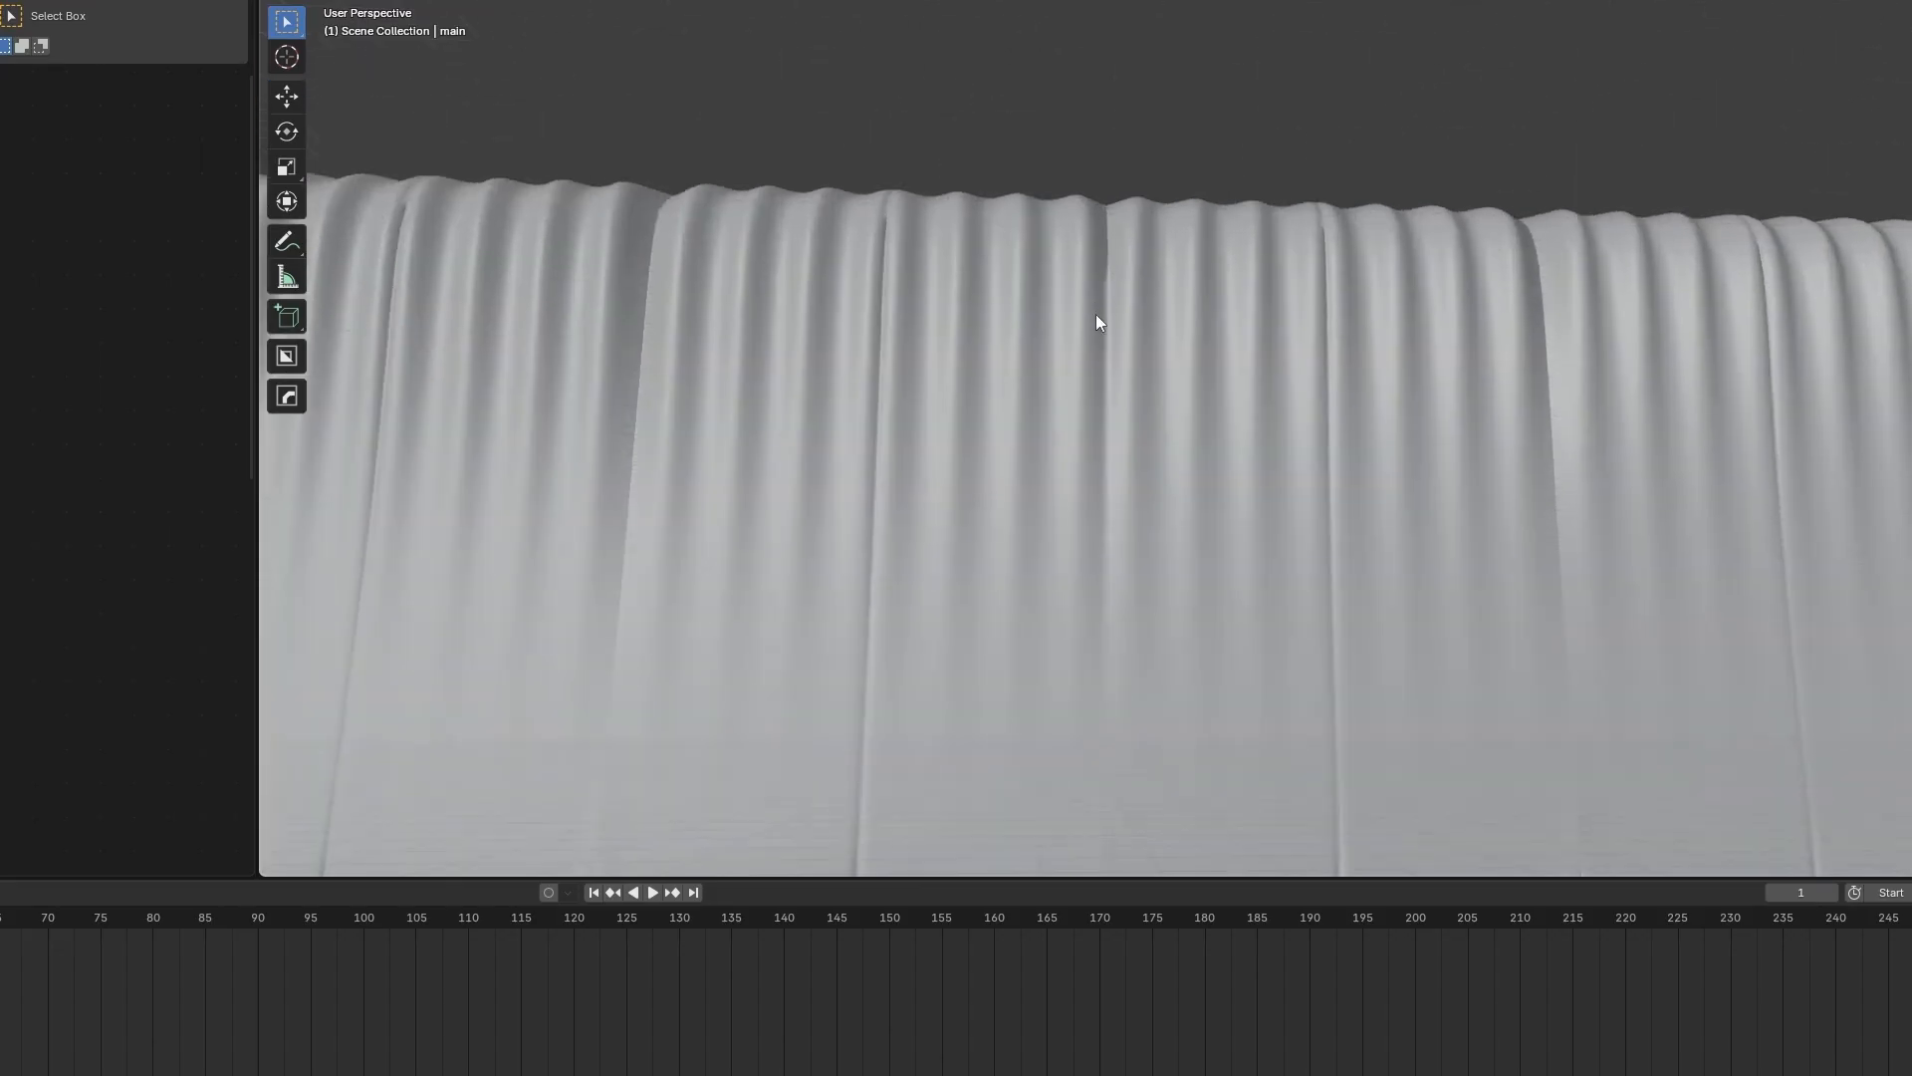
{"action": "middle_click_drag", "start_coordinate": [1096, 313], "coordinate": [1203, 302]}
{"action": "scroll", "coordinate": [1203, 302], "scroll_direction": "down", "scroll_amount": 4}
{"action": "middle_click_drag", "start_coordinate": [1538, 373], "coordinate": [1074, 374]}
{"action": "middle_click_drag", "start_coordinate": [837, 361], "coordinate": [1382, 375], "text": "shift"}
{"action": "scroll", "coordinate": [1079, 386], "scroll_direction": "up", "scroll_amount": 3}
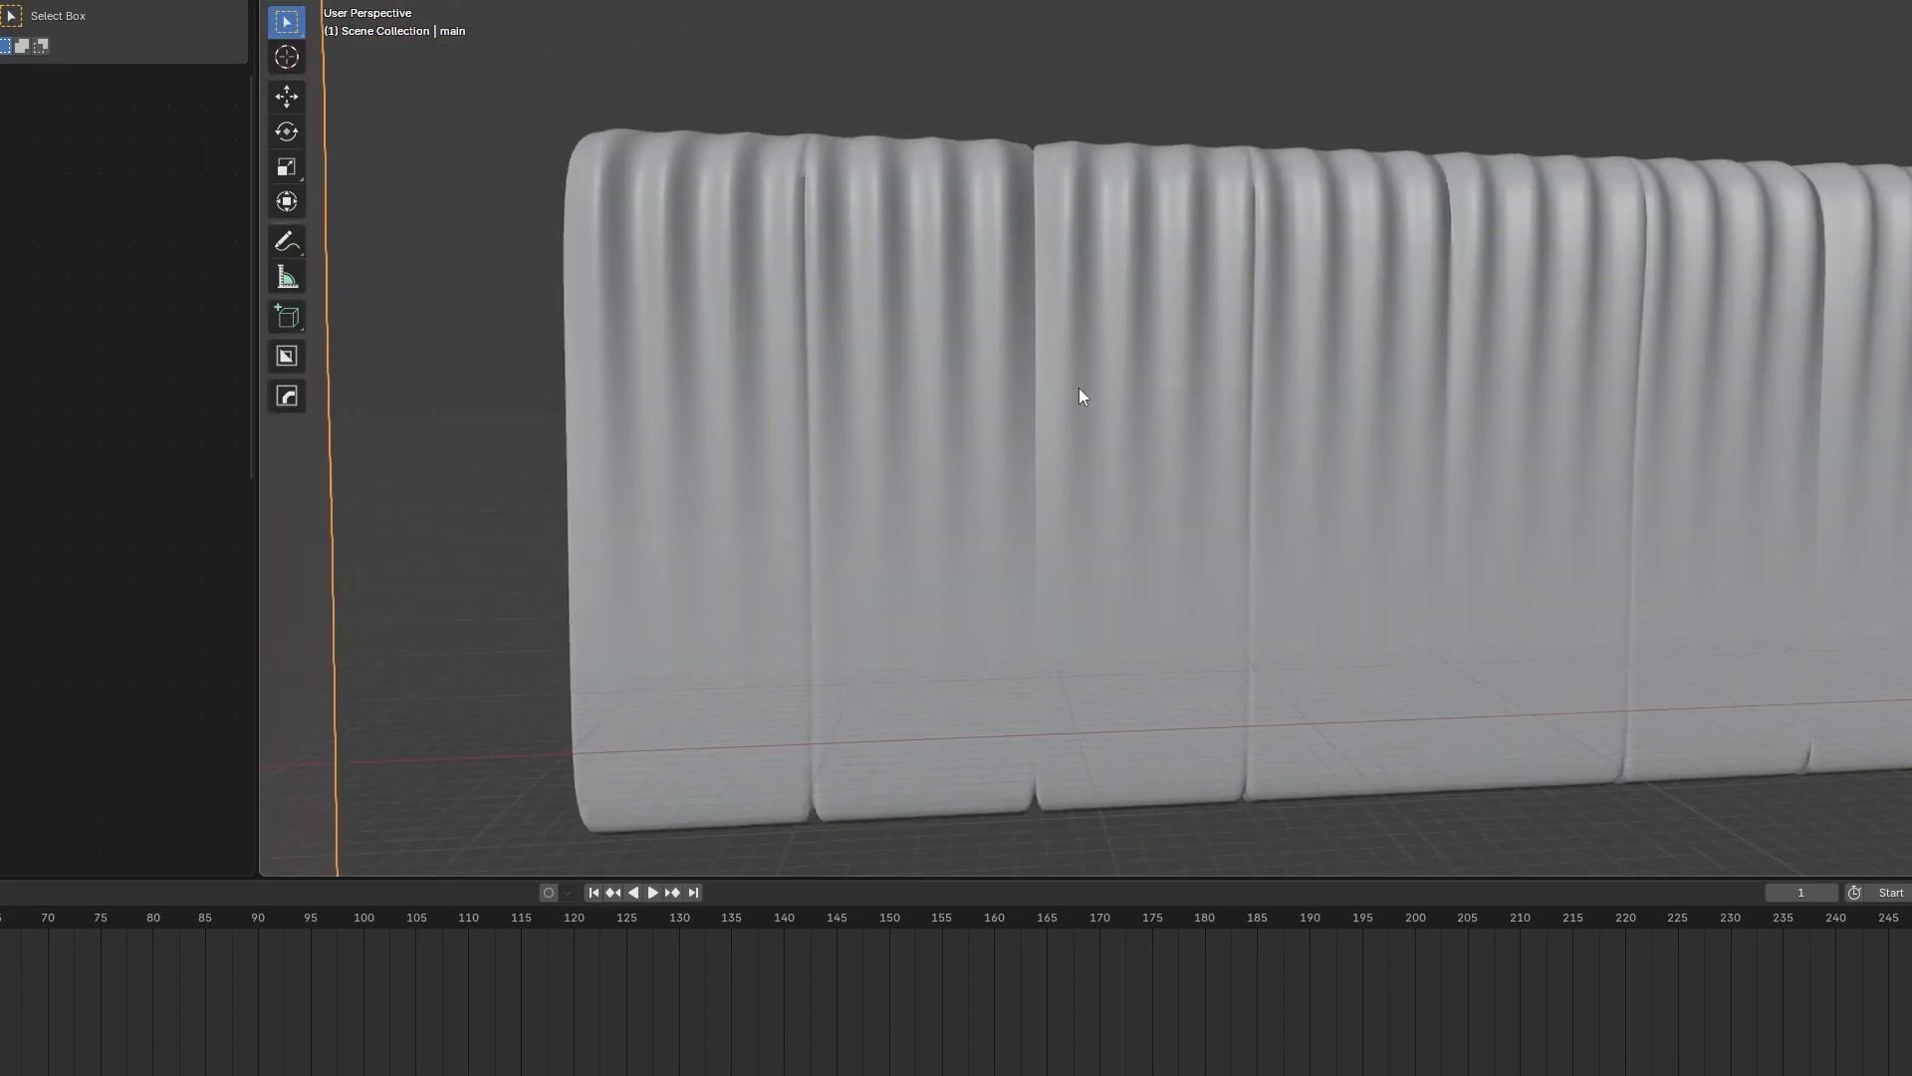
Follow the long ribbed row to its far end, examining the lower edges, and frame the selected object
{"action": "middle_click_drag", "start_coordinate": [1079, 386], "coordinate": [1070, 343]}
{"action": "middle_click_drag", "start_coordinate": [1494, 309], "coordinate": [837, 184], "text": "shift"}
{"action": "middle_click_drag", "start_coordinate": [923, 256], "coordinate": [1206, 348]}
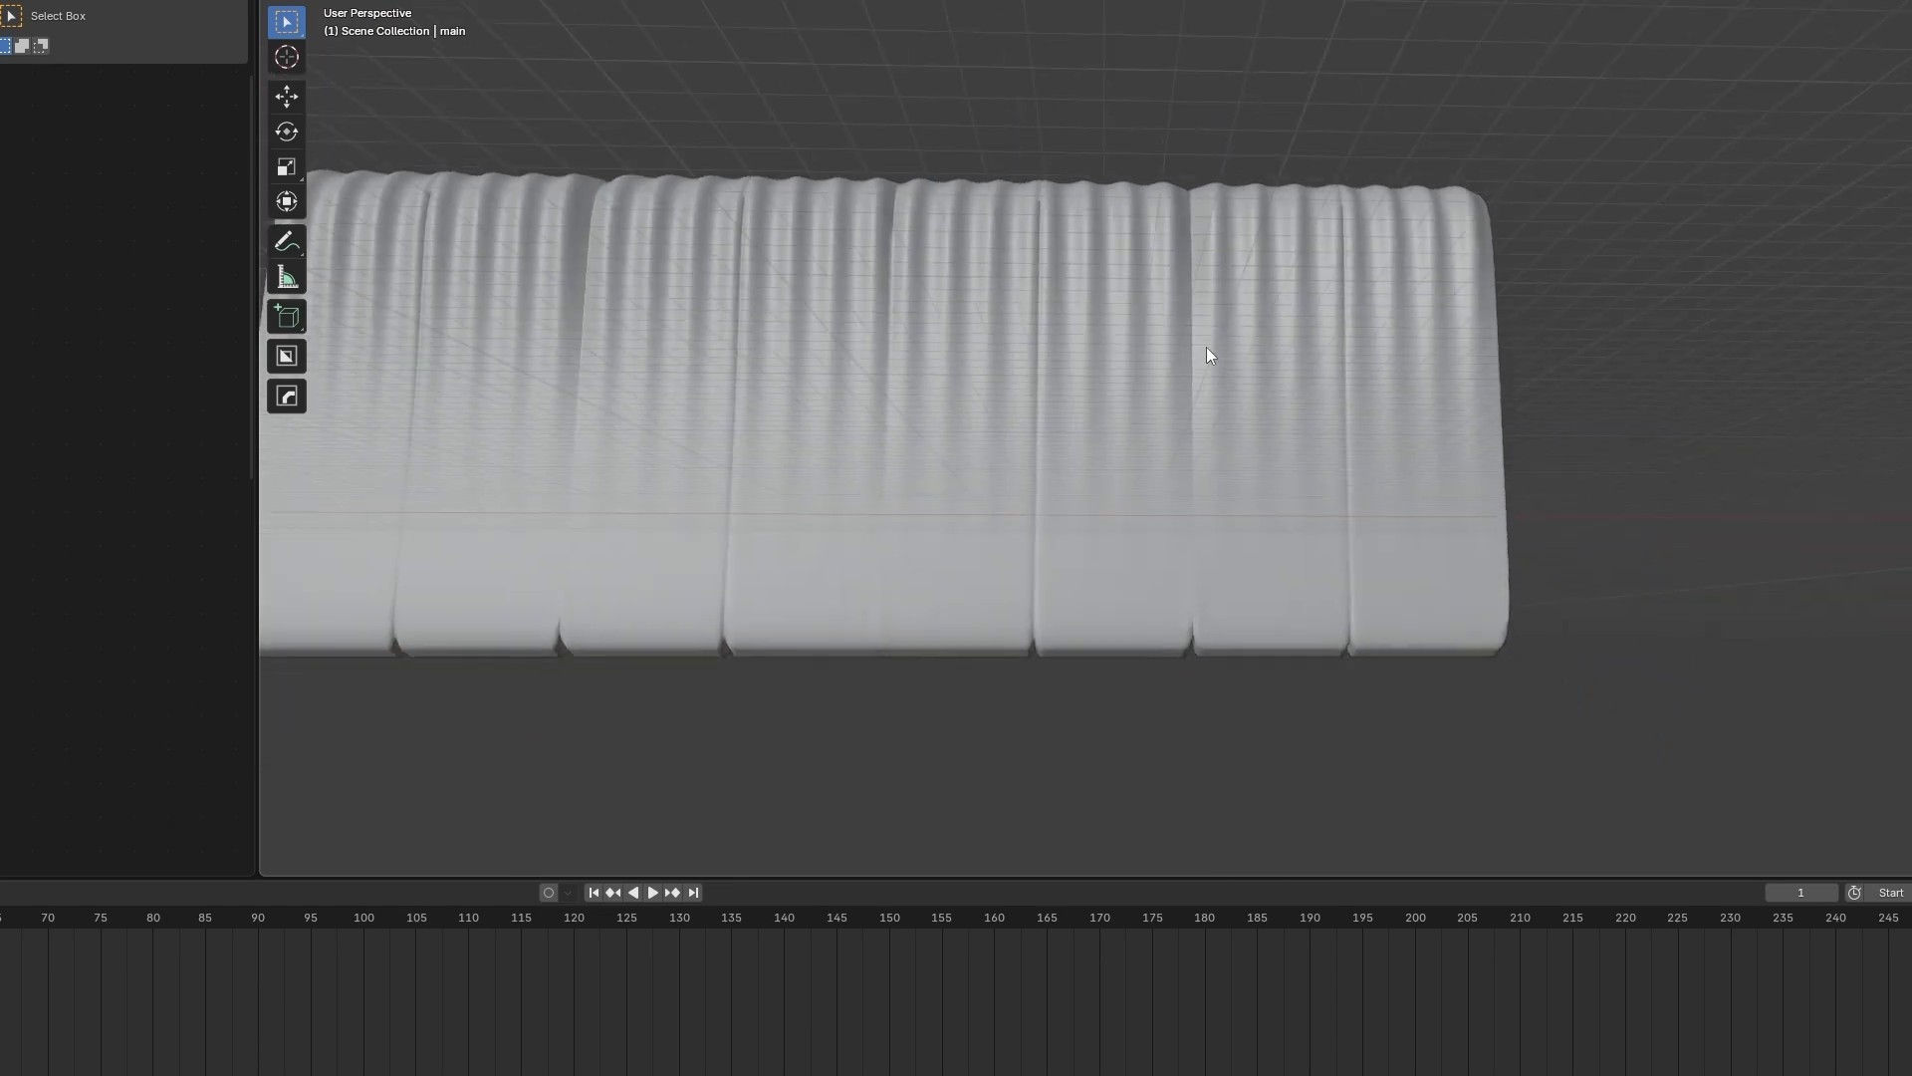
{"action": "middle_click_drag", "start_coordinate": [1653, 482], "coordinate": [1134, 418], "text": "shift"}
{"action": "middle_click_drag", "start_coordinate": [1633, 287], "coordinate": [1783, 334], "text": "shift"}
{"action": "middle_click_drag", "start_coordinate": [299, 413], "coordinate": [1192, 333], "text": "shift"}
{"action": "key", "text": "KP_Decimal"}
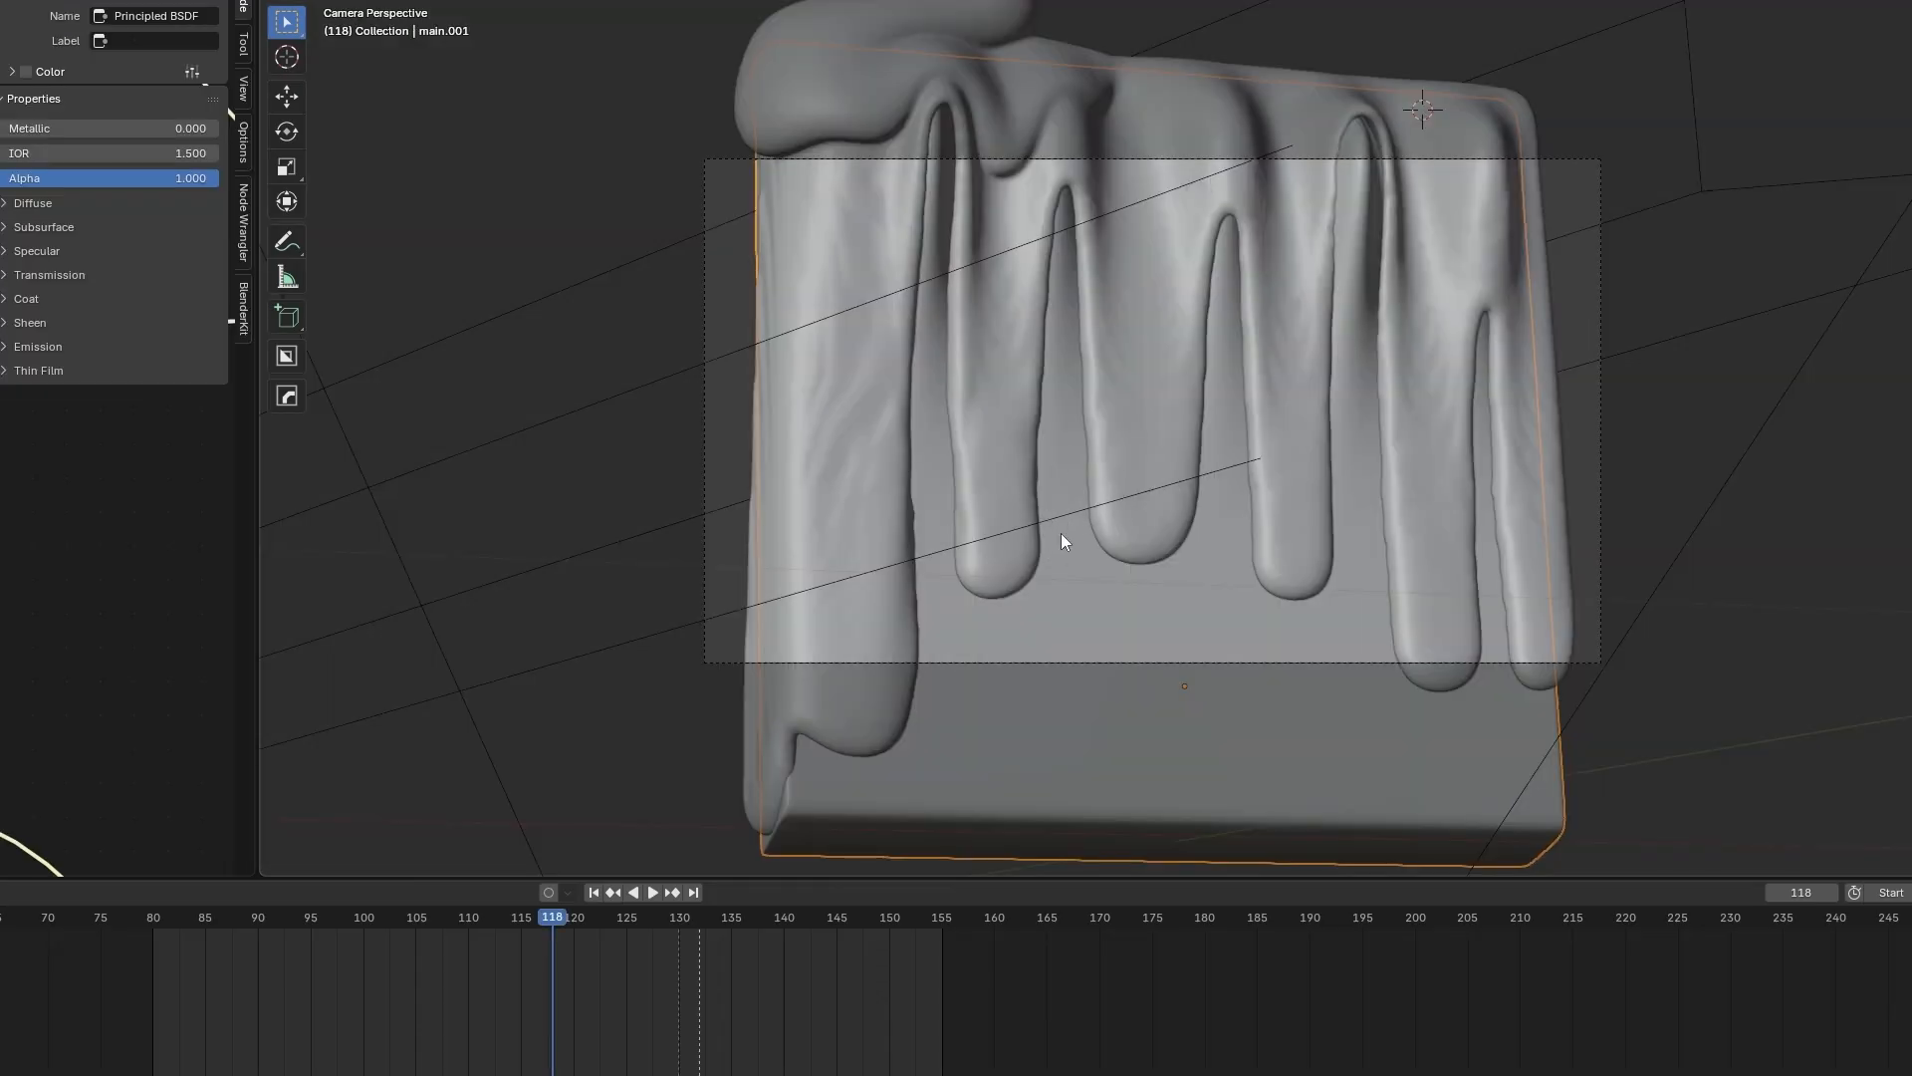
Hide the liquid object covering the ribbed main.001 block
{"action": "left_click", "coordinate": [1151, 523]}
{"action": "left_click", "coordinate": [1110, 641]}
{"action": "middle_click_drag", "start_coordinate": [962, 597], "coordinate": [1094, 546]}
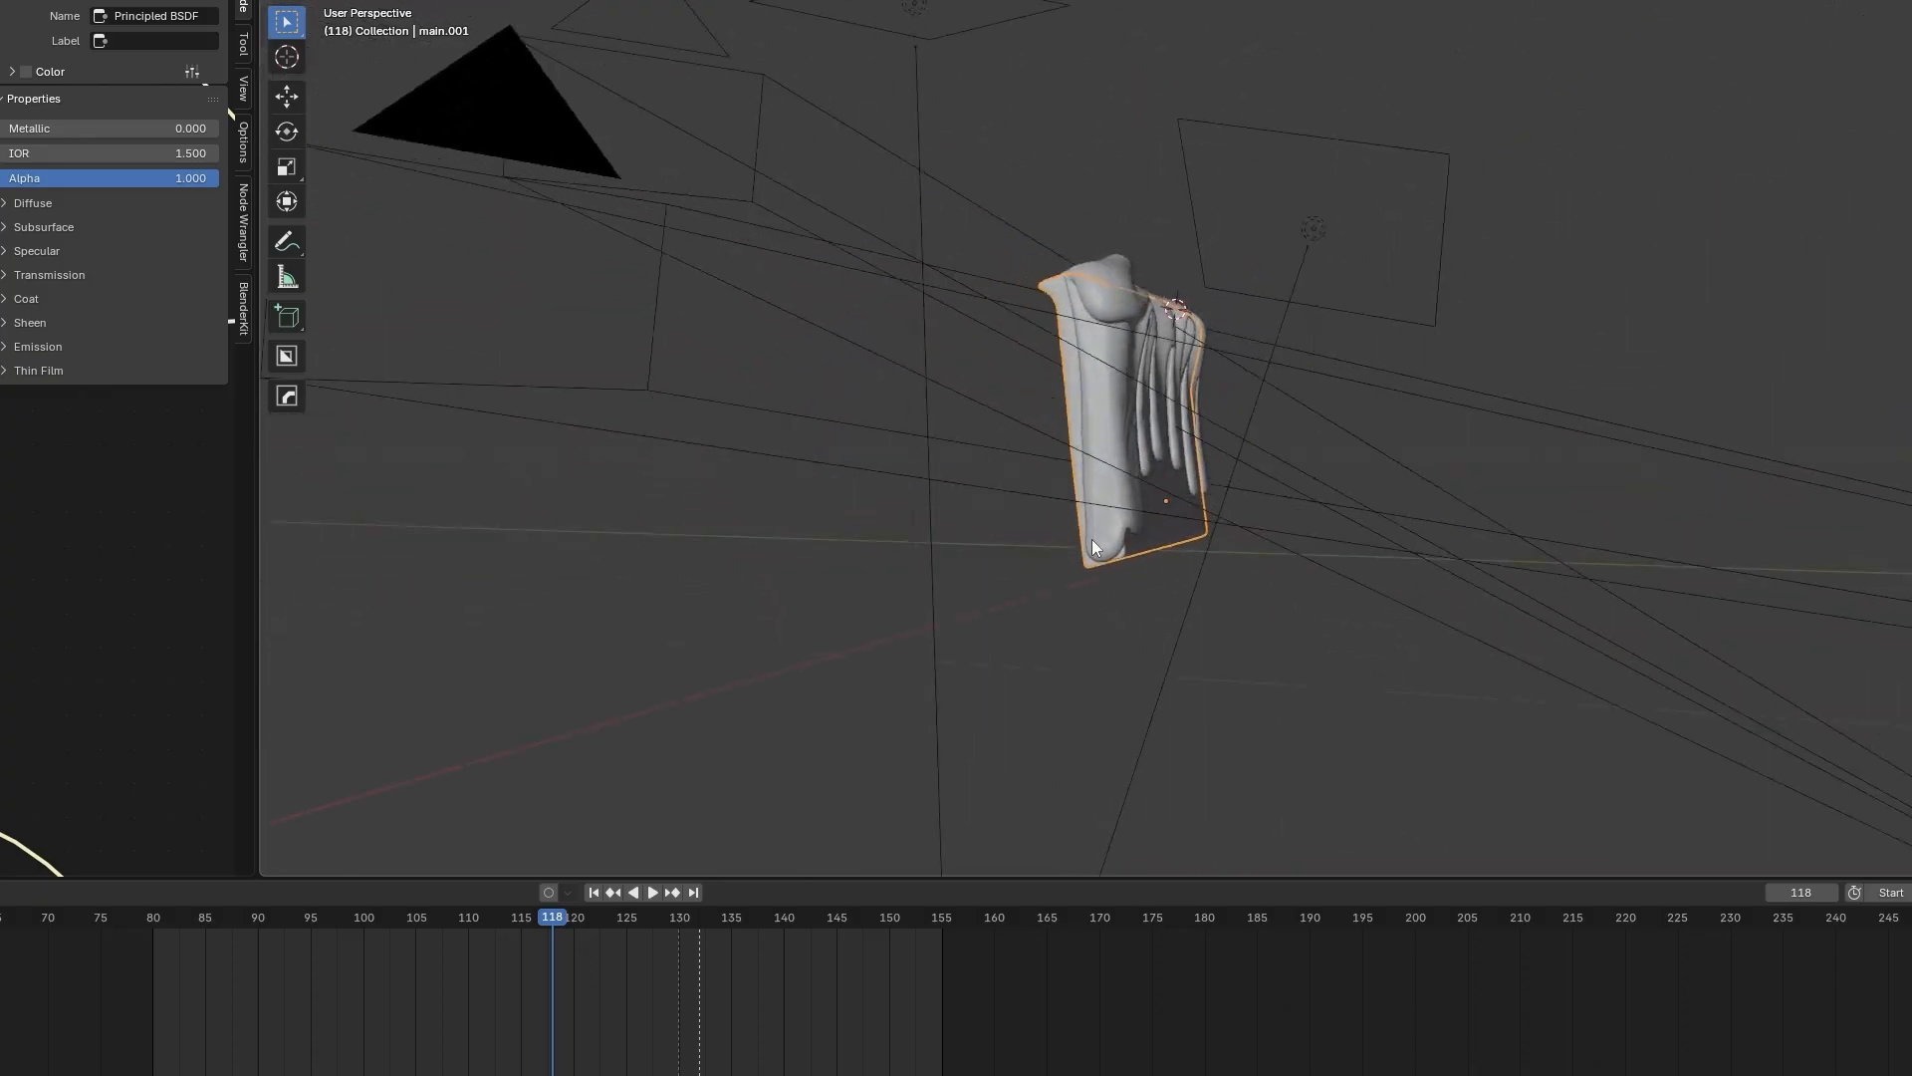
{"action": "left_click", "coordinate": [1104, 383]}
{"action": "key", "text": "h"}
{"action": "middle_click_drag", "start_coordinate": [1294, 405], "coordinate": [1170, 366]}
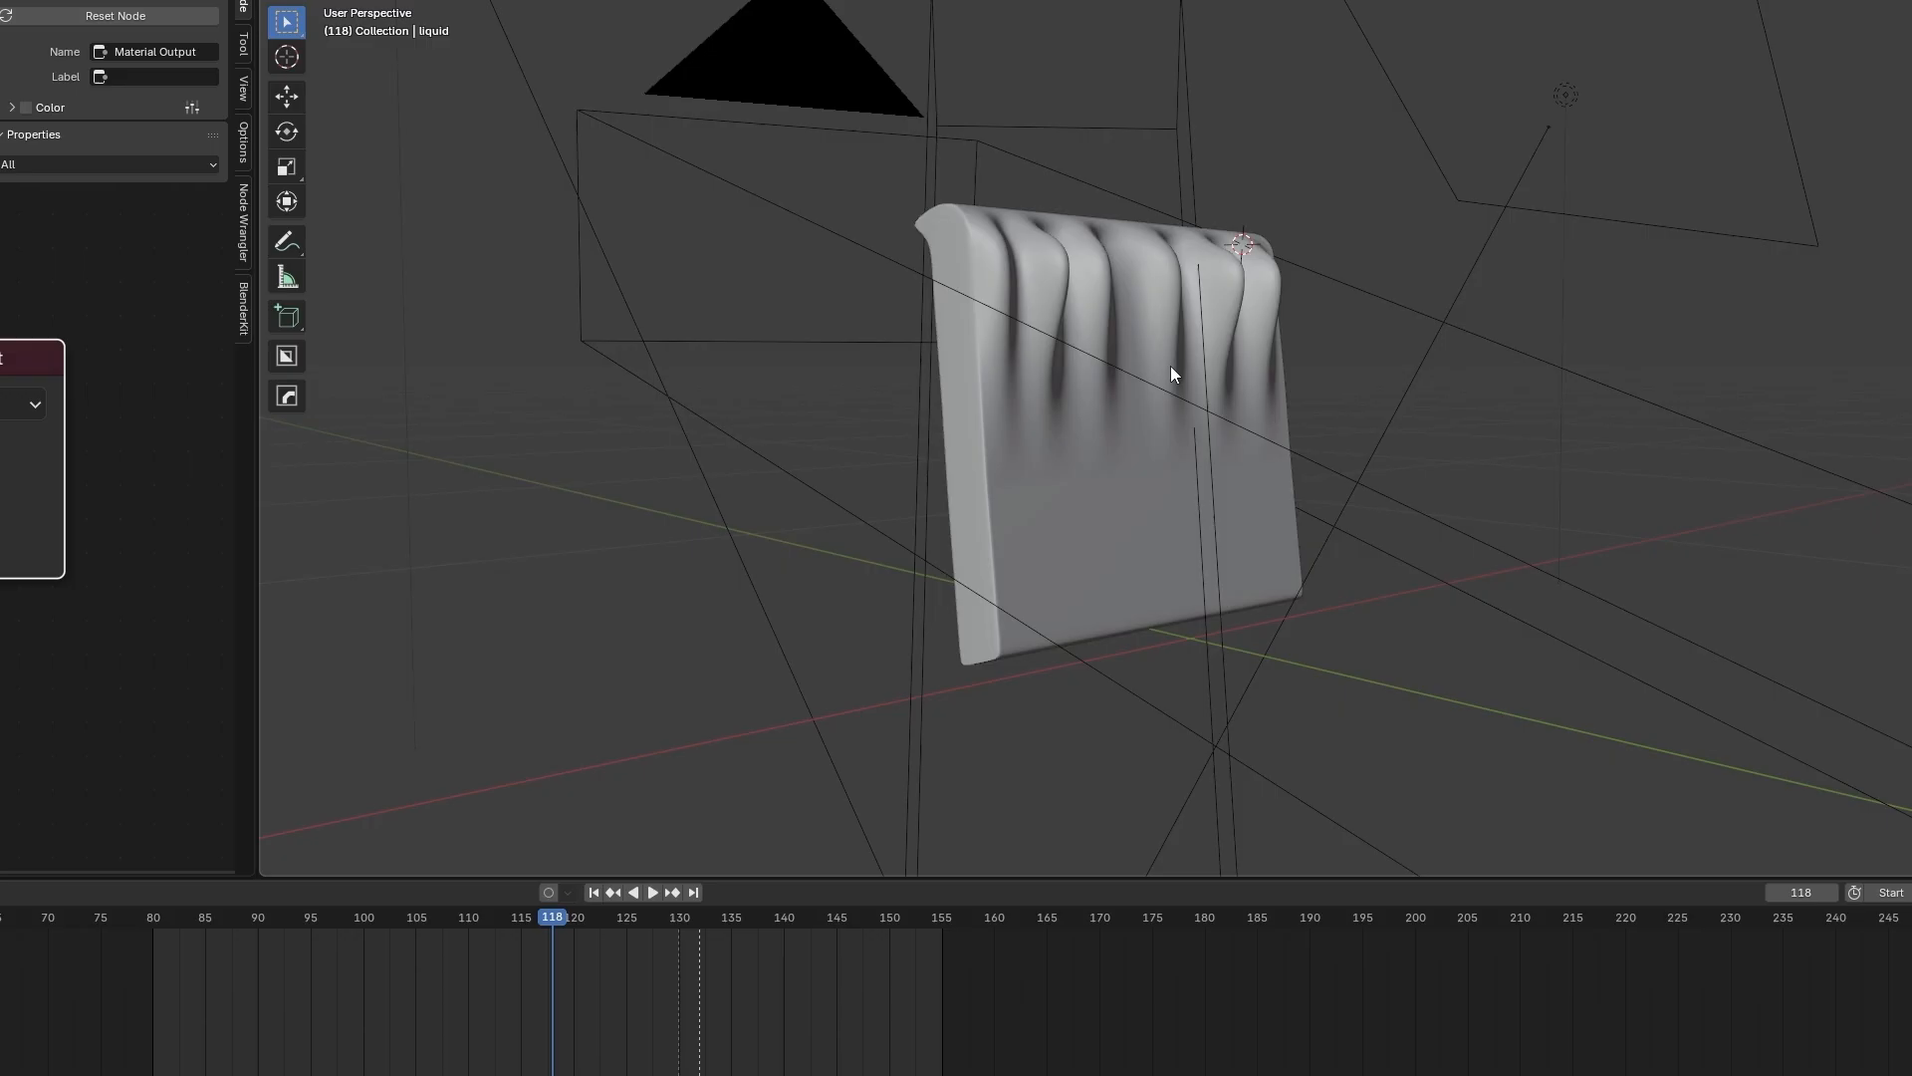
Capture the ribbed block in right side view, sketch red flow lines down its ribbed face, and close the capture
{"action": "left_click", "coordinate": [1117, 612]}
{"action": "key", "text": "KP_3"}
{"action": "scroll", "coordinate": [1145, 478], "scroll_direction": "up", "scroll_amount": 2}
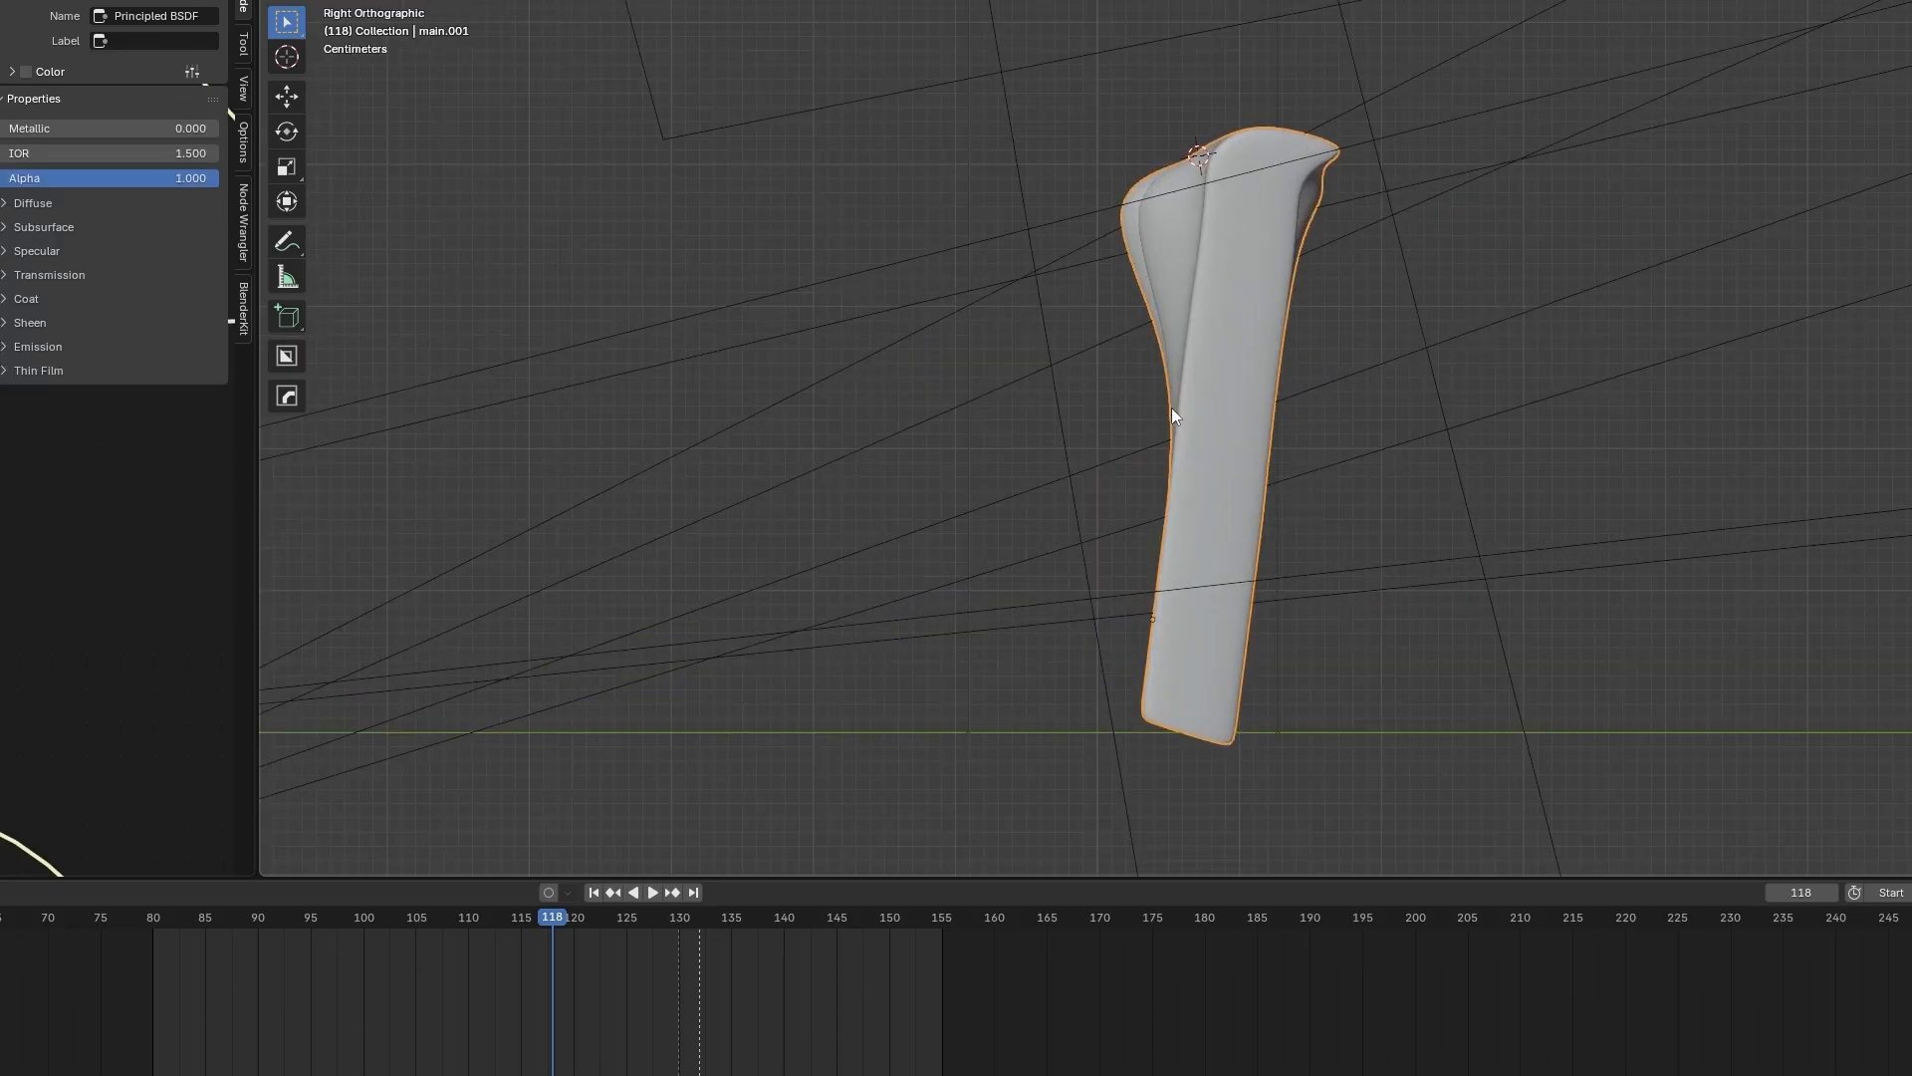
{"action": "key", "text": "Print"}
{"action": "left_click_drag", "start_coordinate": [853, 78], "coordinate": [1645, 780]}
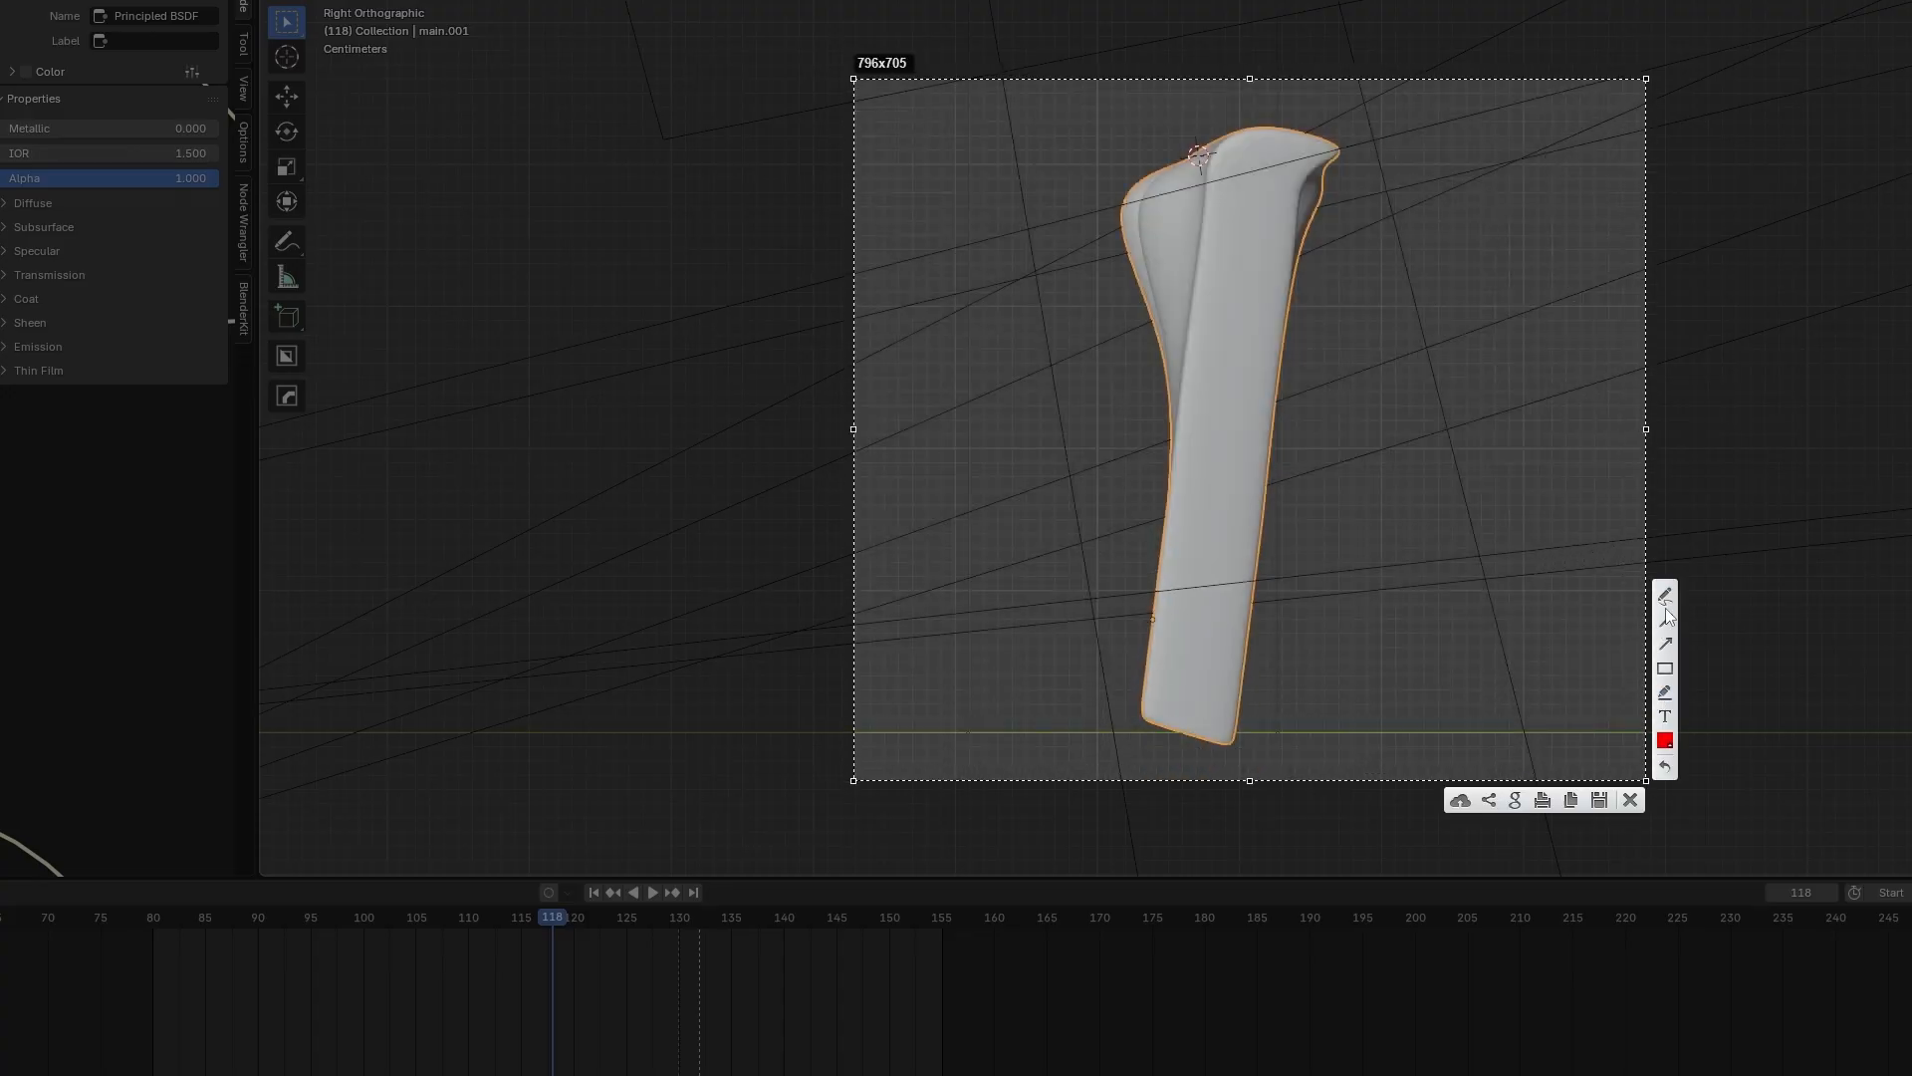
{"action": "left_click_drag", "start_coordinate": [1227, 126], "coordinate": [1183, 171]}
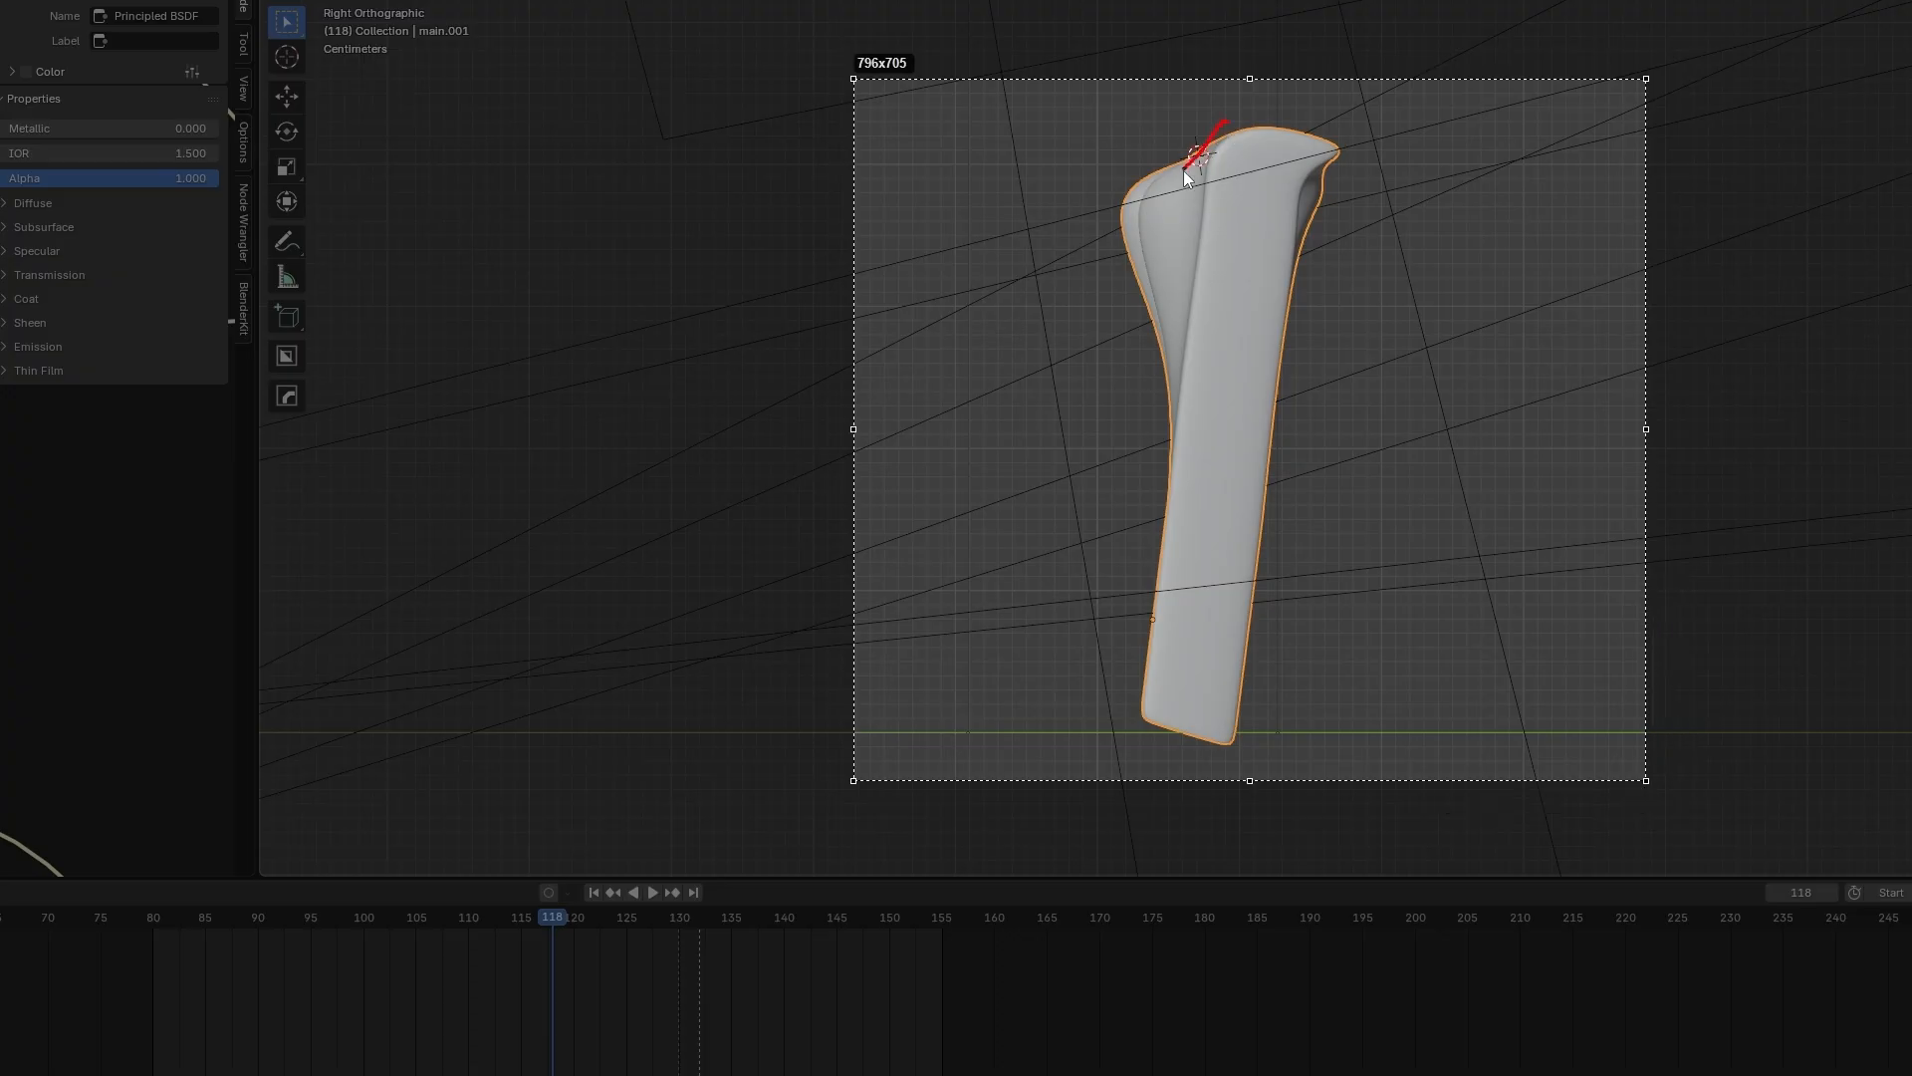
{"action": "mouse_move", "coordinate": [1179, 291]}
{"action": "left_mouse_down"}
{"action": "mouse_move", "coordinate": [1161, 335]}
{"action": "mouse_move", "coordinate": [1191, 283]}
{"action": "mouse_move", "coordinate": [1185, 425]}
{"action": "left_mouse_up"}
{"action": "mouse_move", "coordinate": [1165, 354]}
{"action": "left_mouse_down"}
{"action": "mouse_move", "coordinate": [1140, 533]}
{"action": "mouse_move", "coordinate": [1167, 492]}
{"action": "mouse_move", "coordinate": [1132, 521]}
{"action": "left_mouse_up"}
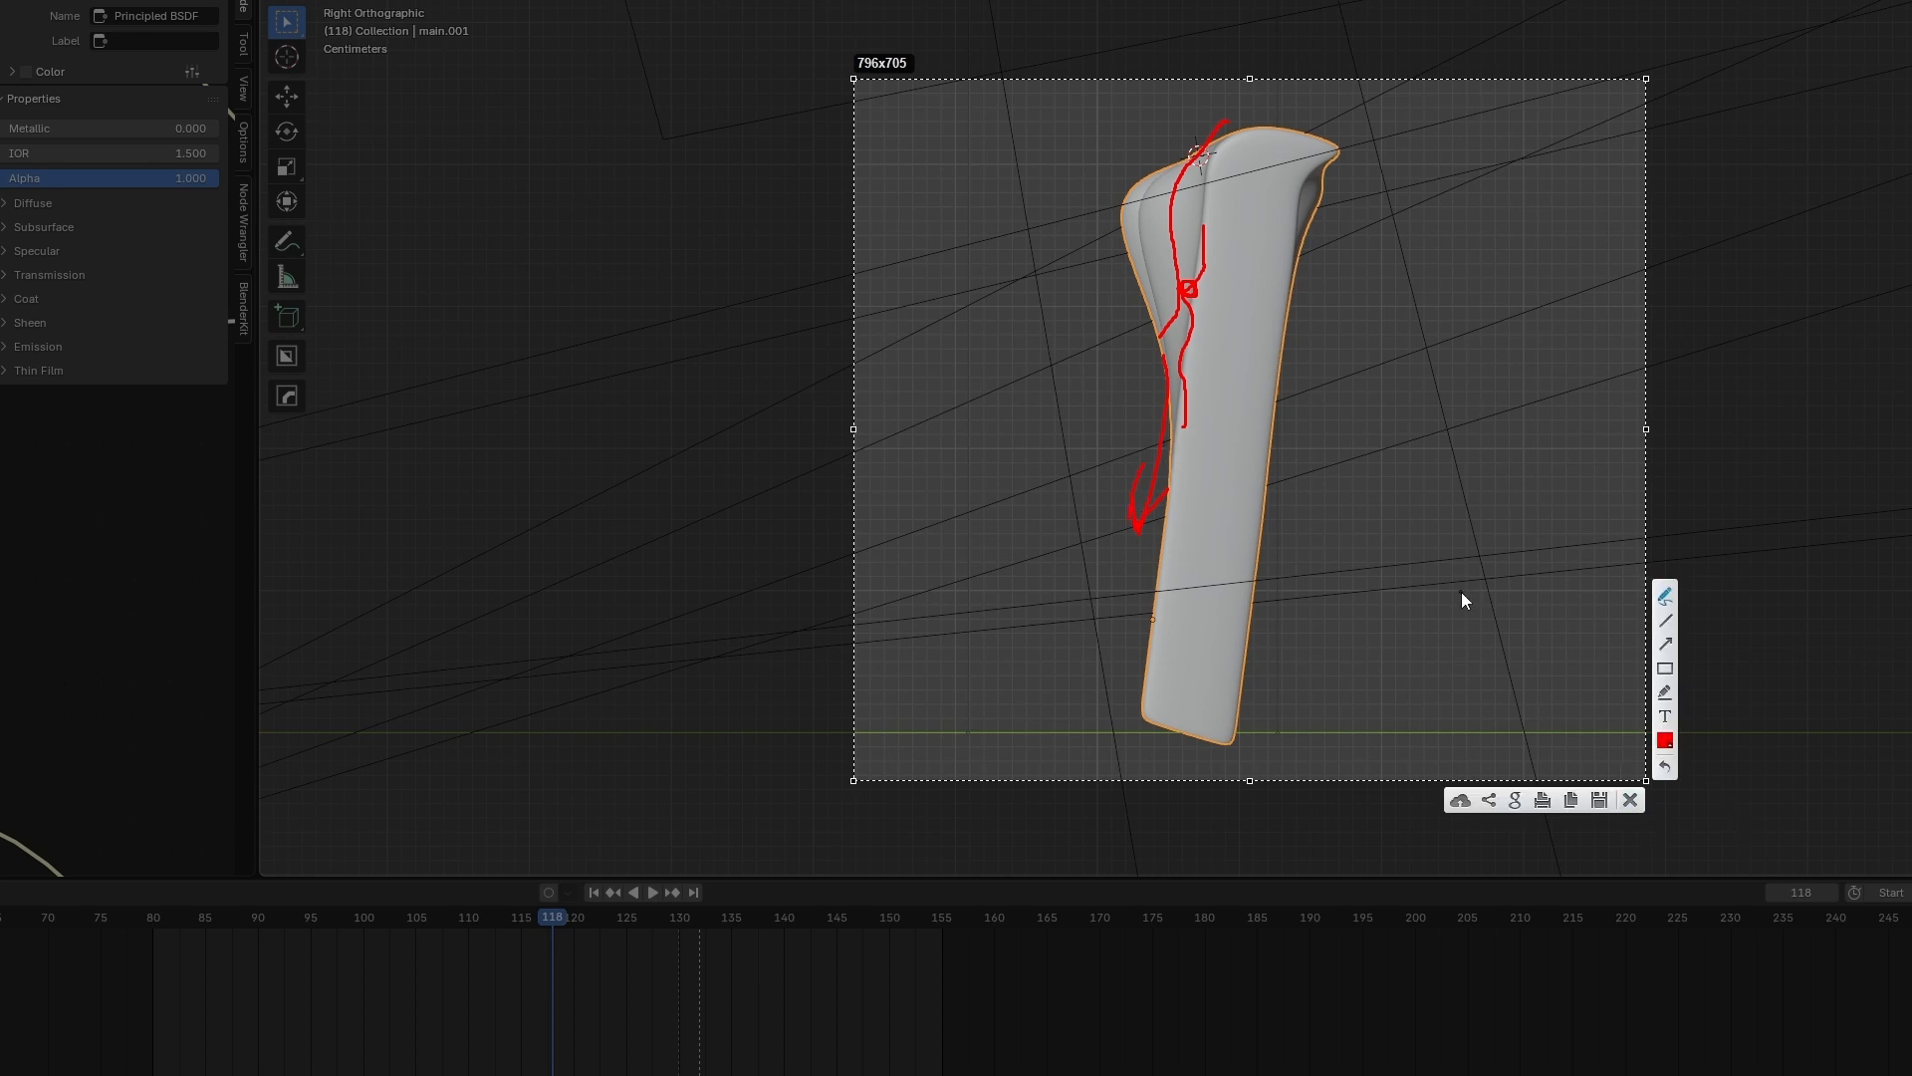
{"action": "key", "text": "ctrl+c"}
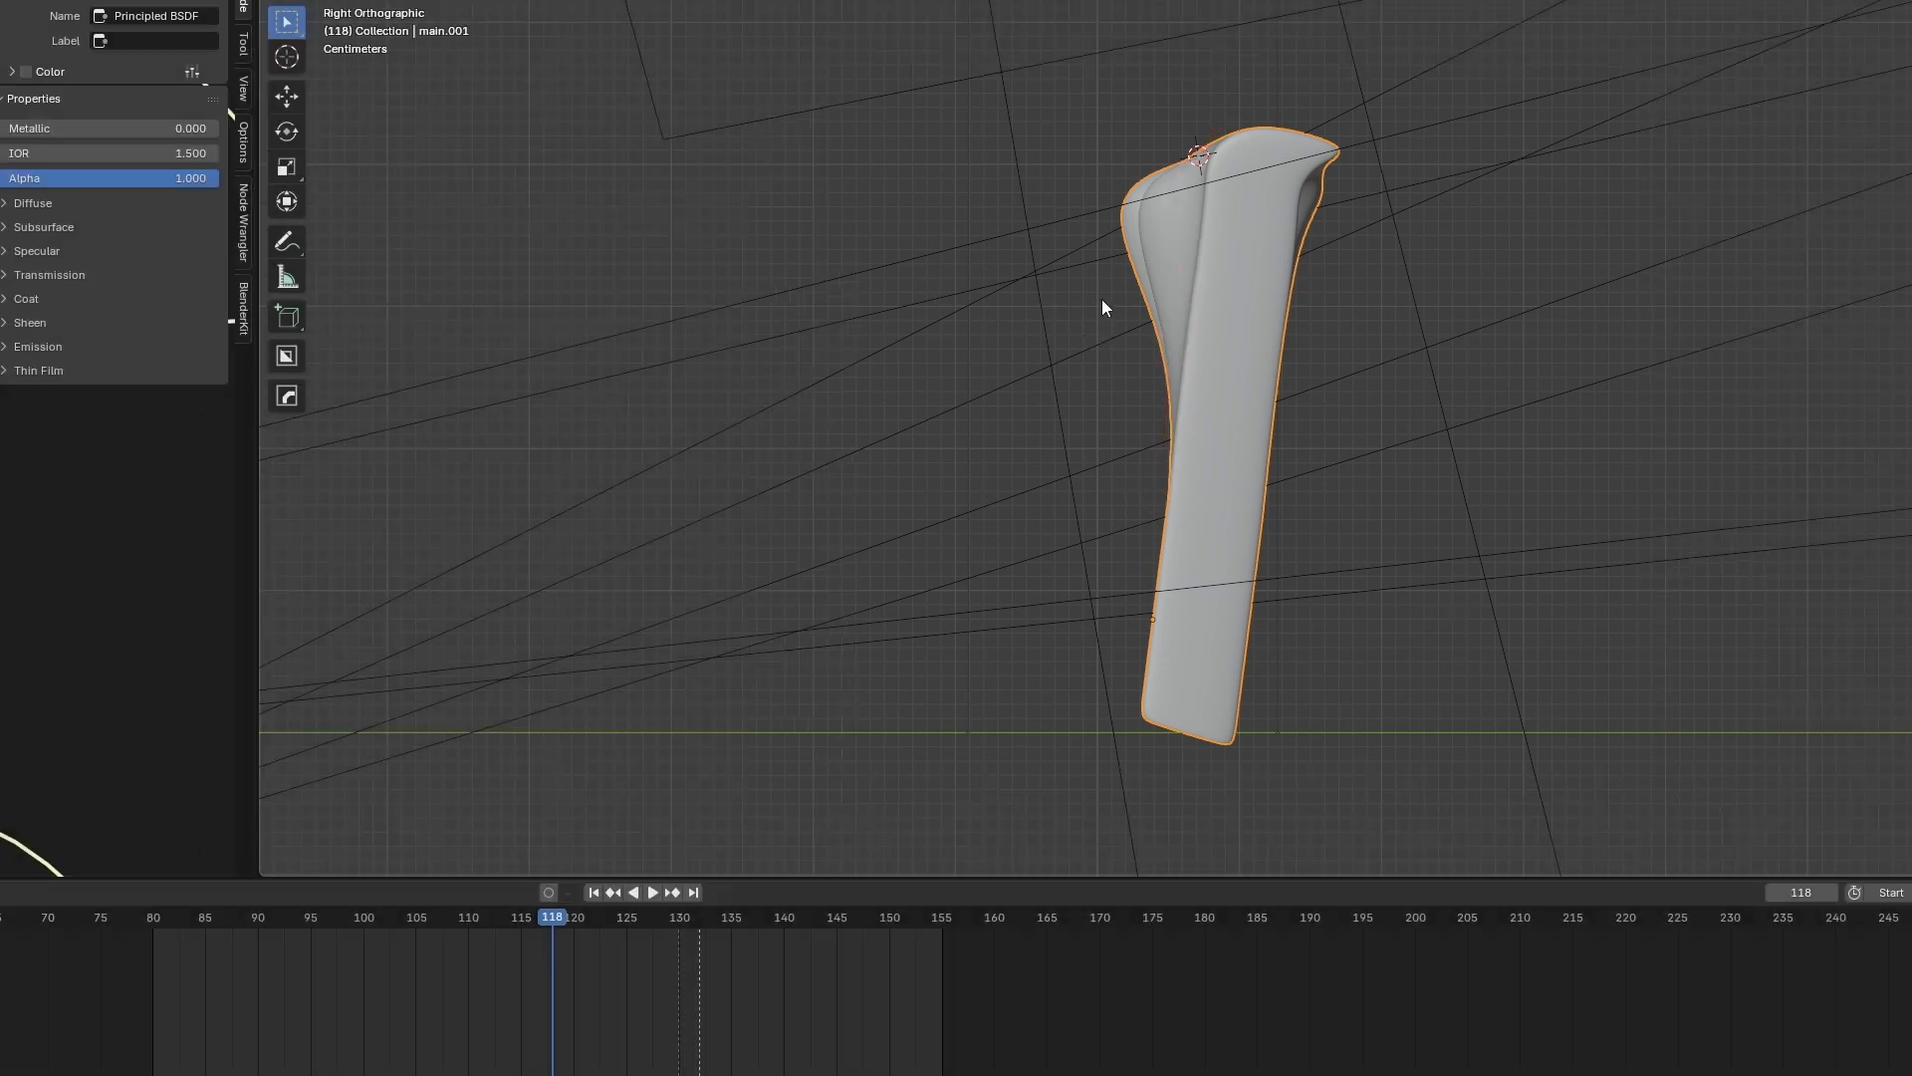
Enter mesh editing on the ribbed main.001 block and flip the normals of all its faces
{"action": "mouse_move", "coordinate": [1195, 332]}
{"action": "middle_mouse_down"}
{"action": "mouse_move", "coordinate": [1279, 402]}
{"action": "mouse_move", "coordinate": [1707, 197]}
{"action": "middle_mouse_up"}
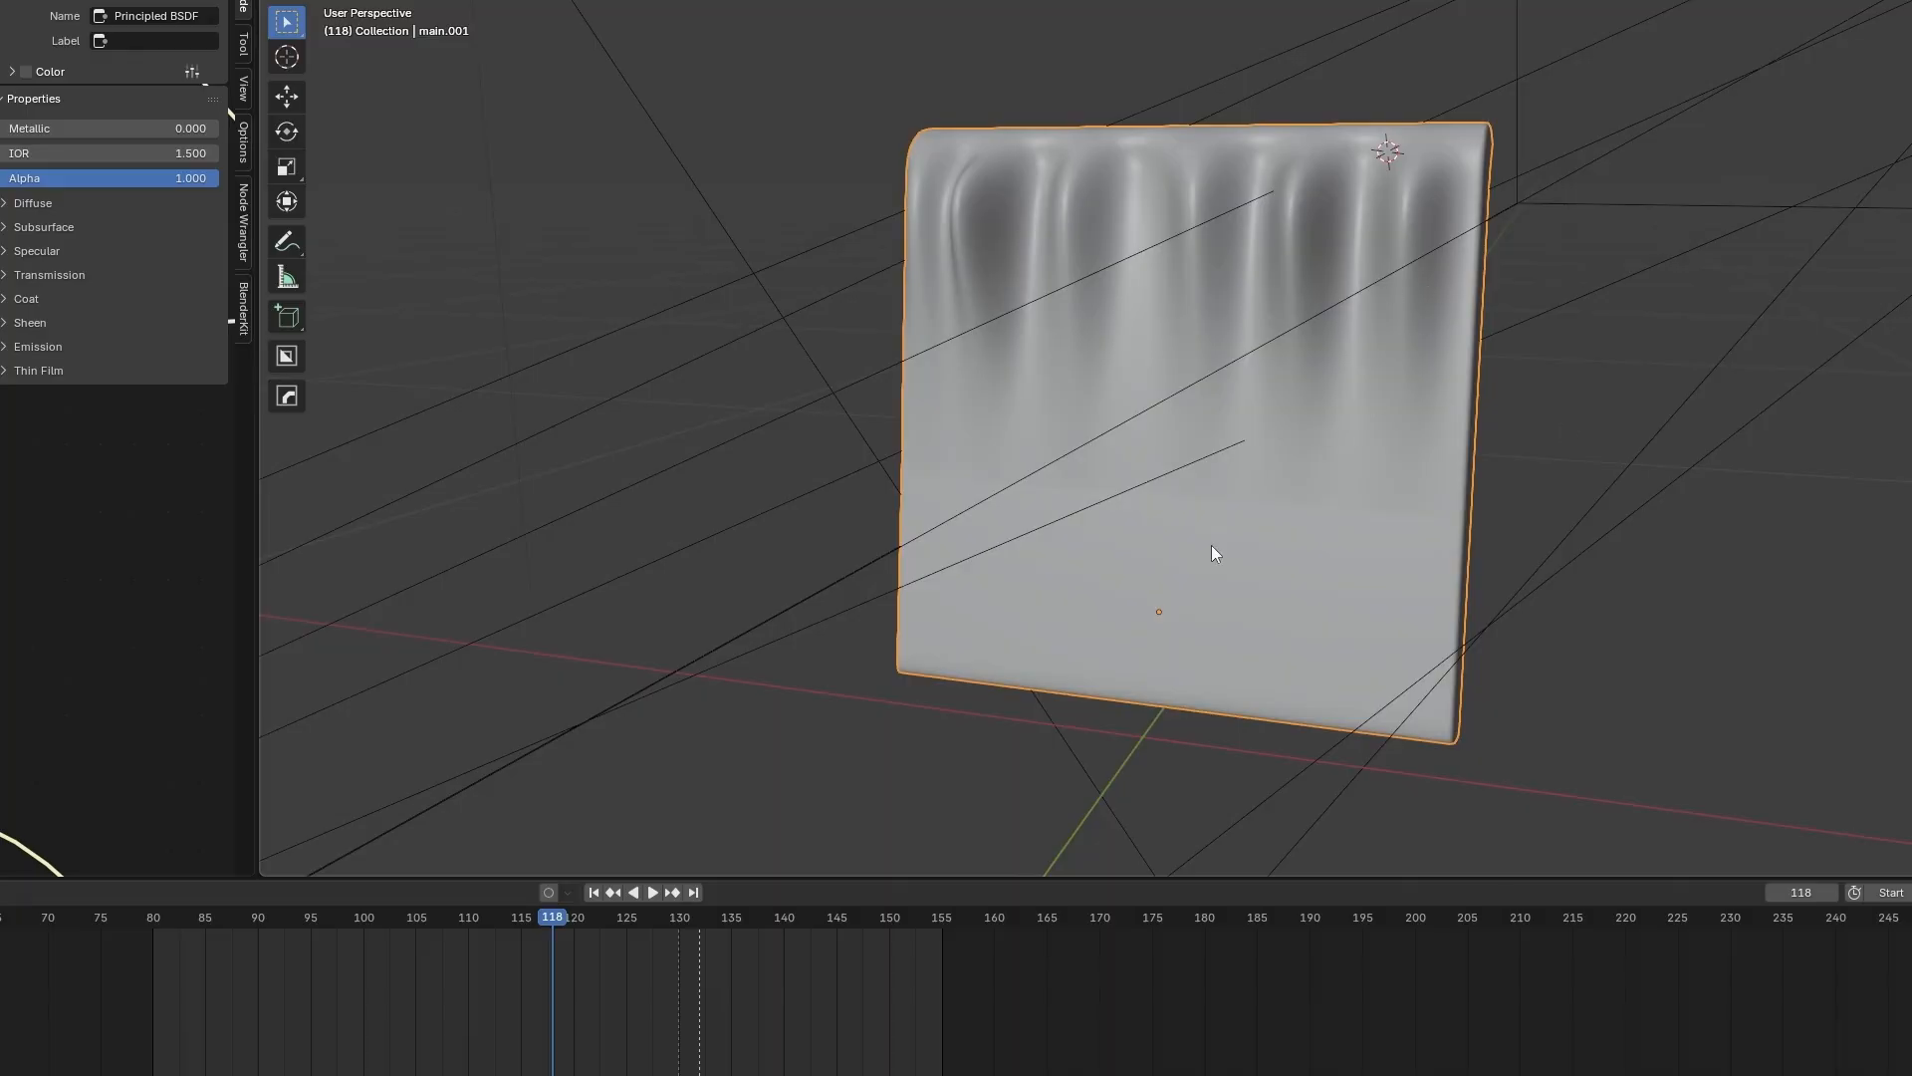
{"action": "middle_click_drag", "start_coordinate": [1146, 428], "coordinate": [1234, 409]}
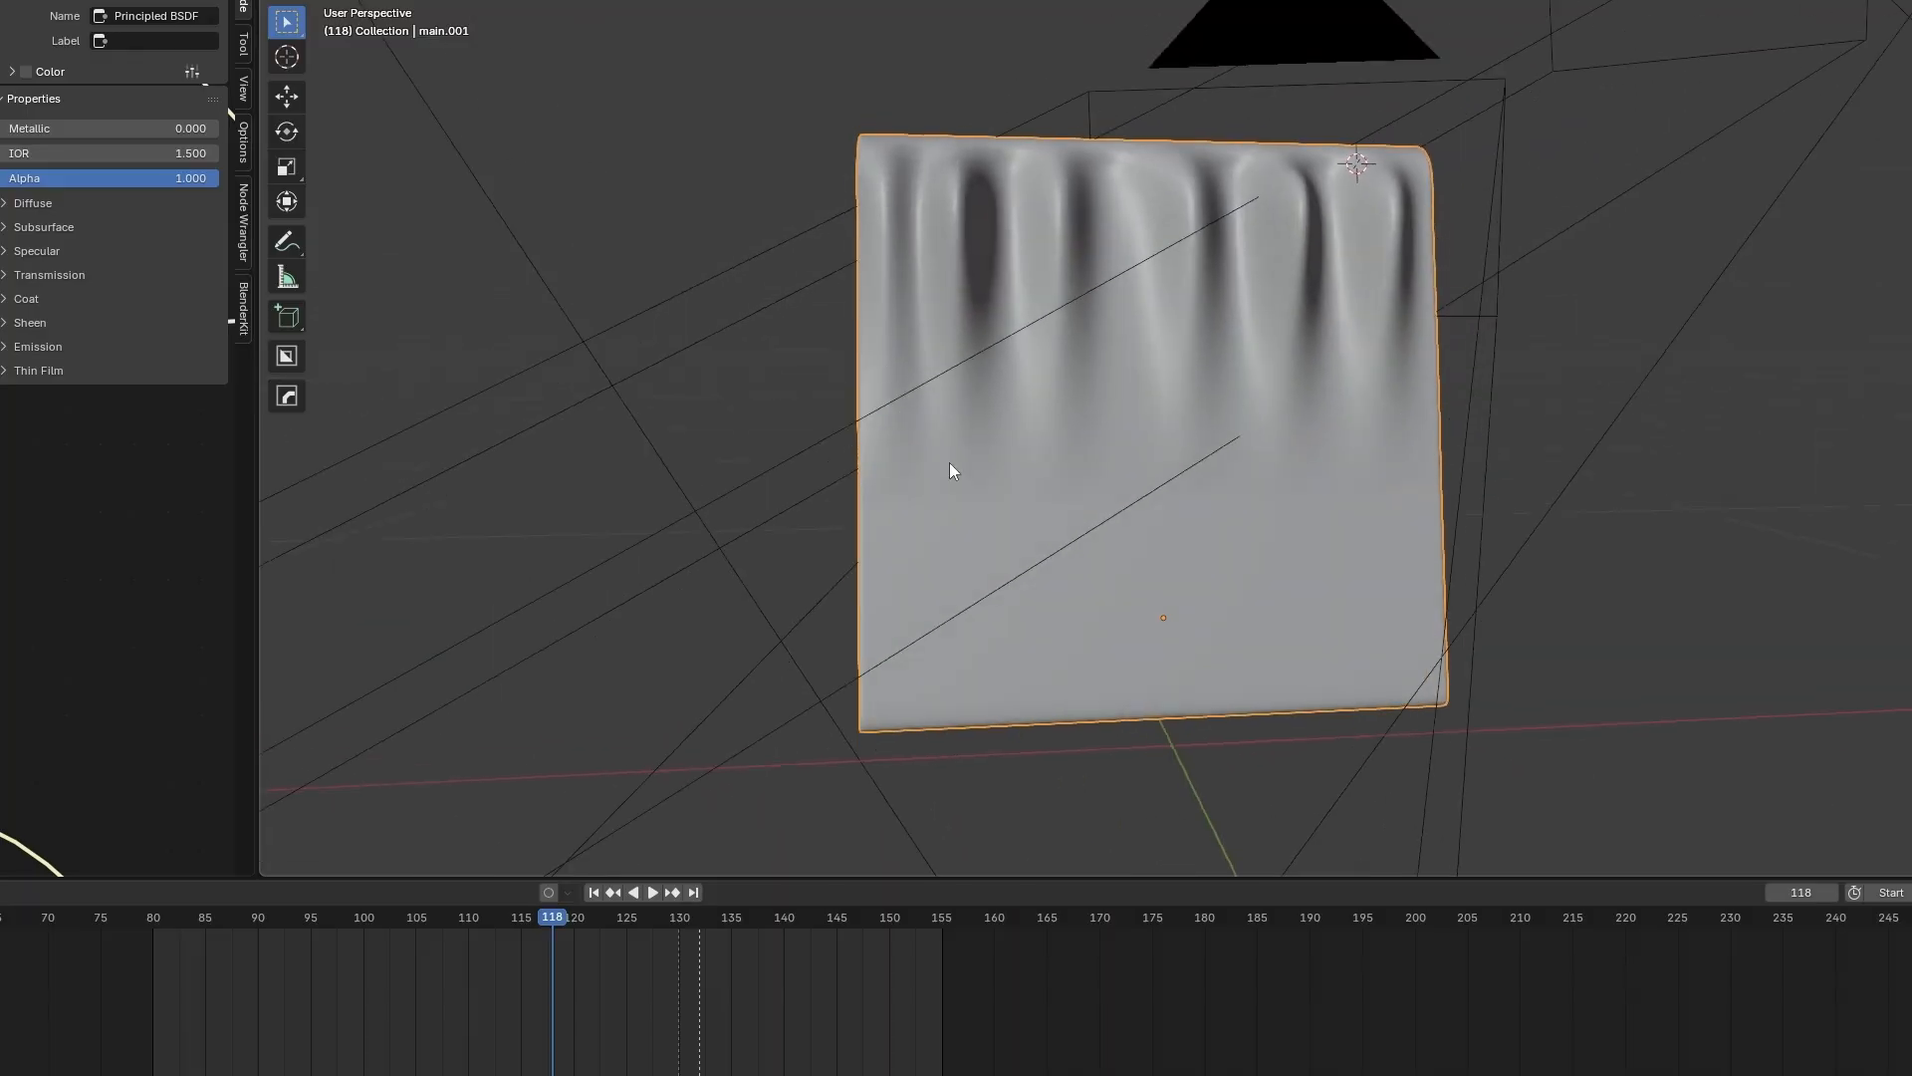
{"action": "middle_click_drag", "start_coordinate": [950, 470], "coordinate": [1208, 512]}
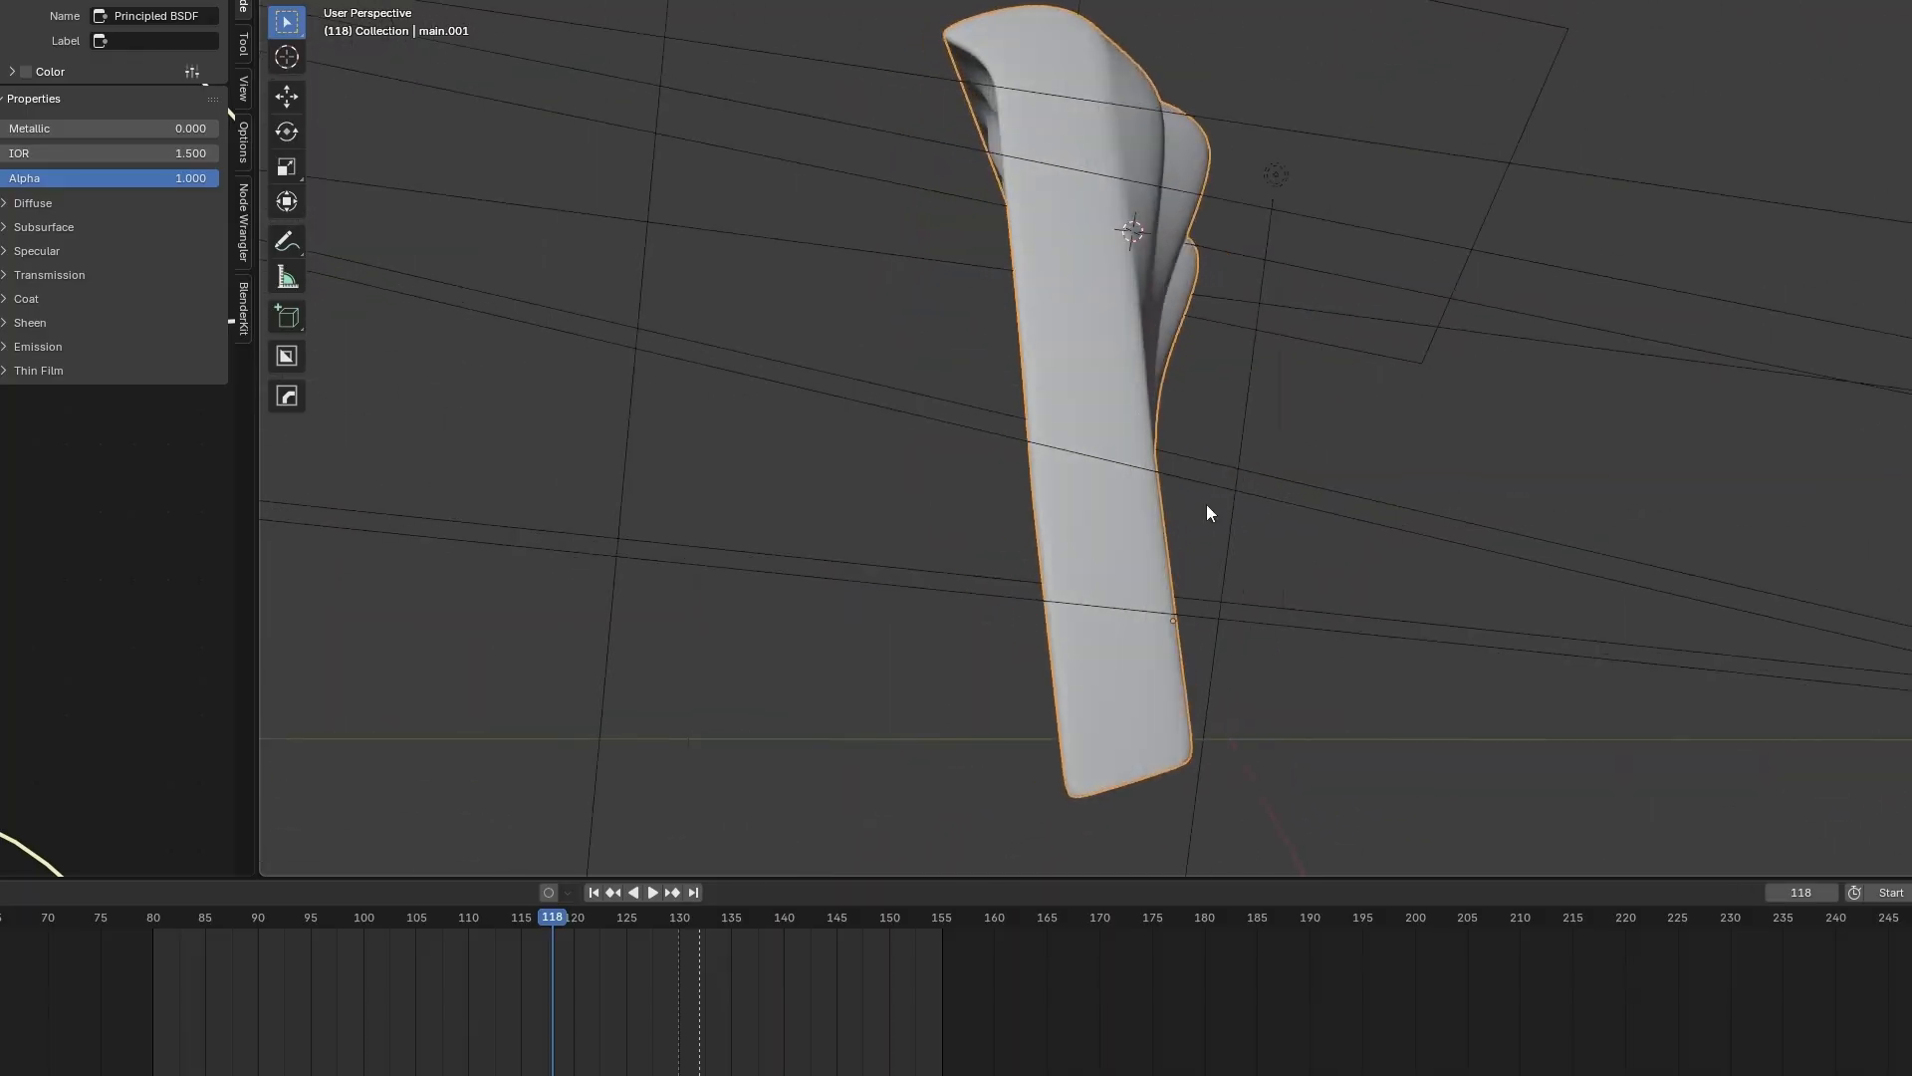
{"action": "key", "text": "ctrl+Tab"}
{"action": "left_click", "coordinate": [1412, 500]}
{"action": "key", "text": "Tab"}
{"action": "key", "text": "alt+v"}
{"action": "left_click", "coordinate": [990, 480]}
{"action": "key", "text": "Tab"}
{"action": "middle_click_drag", "start_coordinate": [990, 480], "coordinate": [1102, 455]}
{"action": "left_click", "coordinate": [1258, 474]}
{"action": "key", "text": "alt+n"}
{"action": "left_click", "coordinate": [1269, 454]}
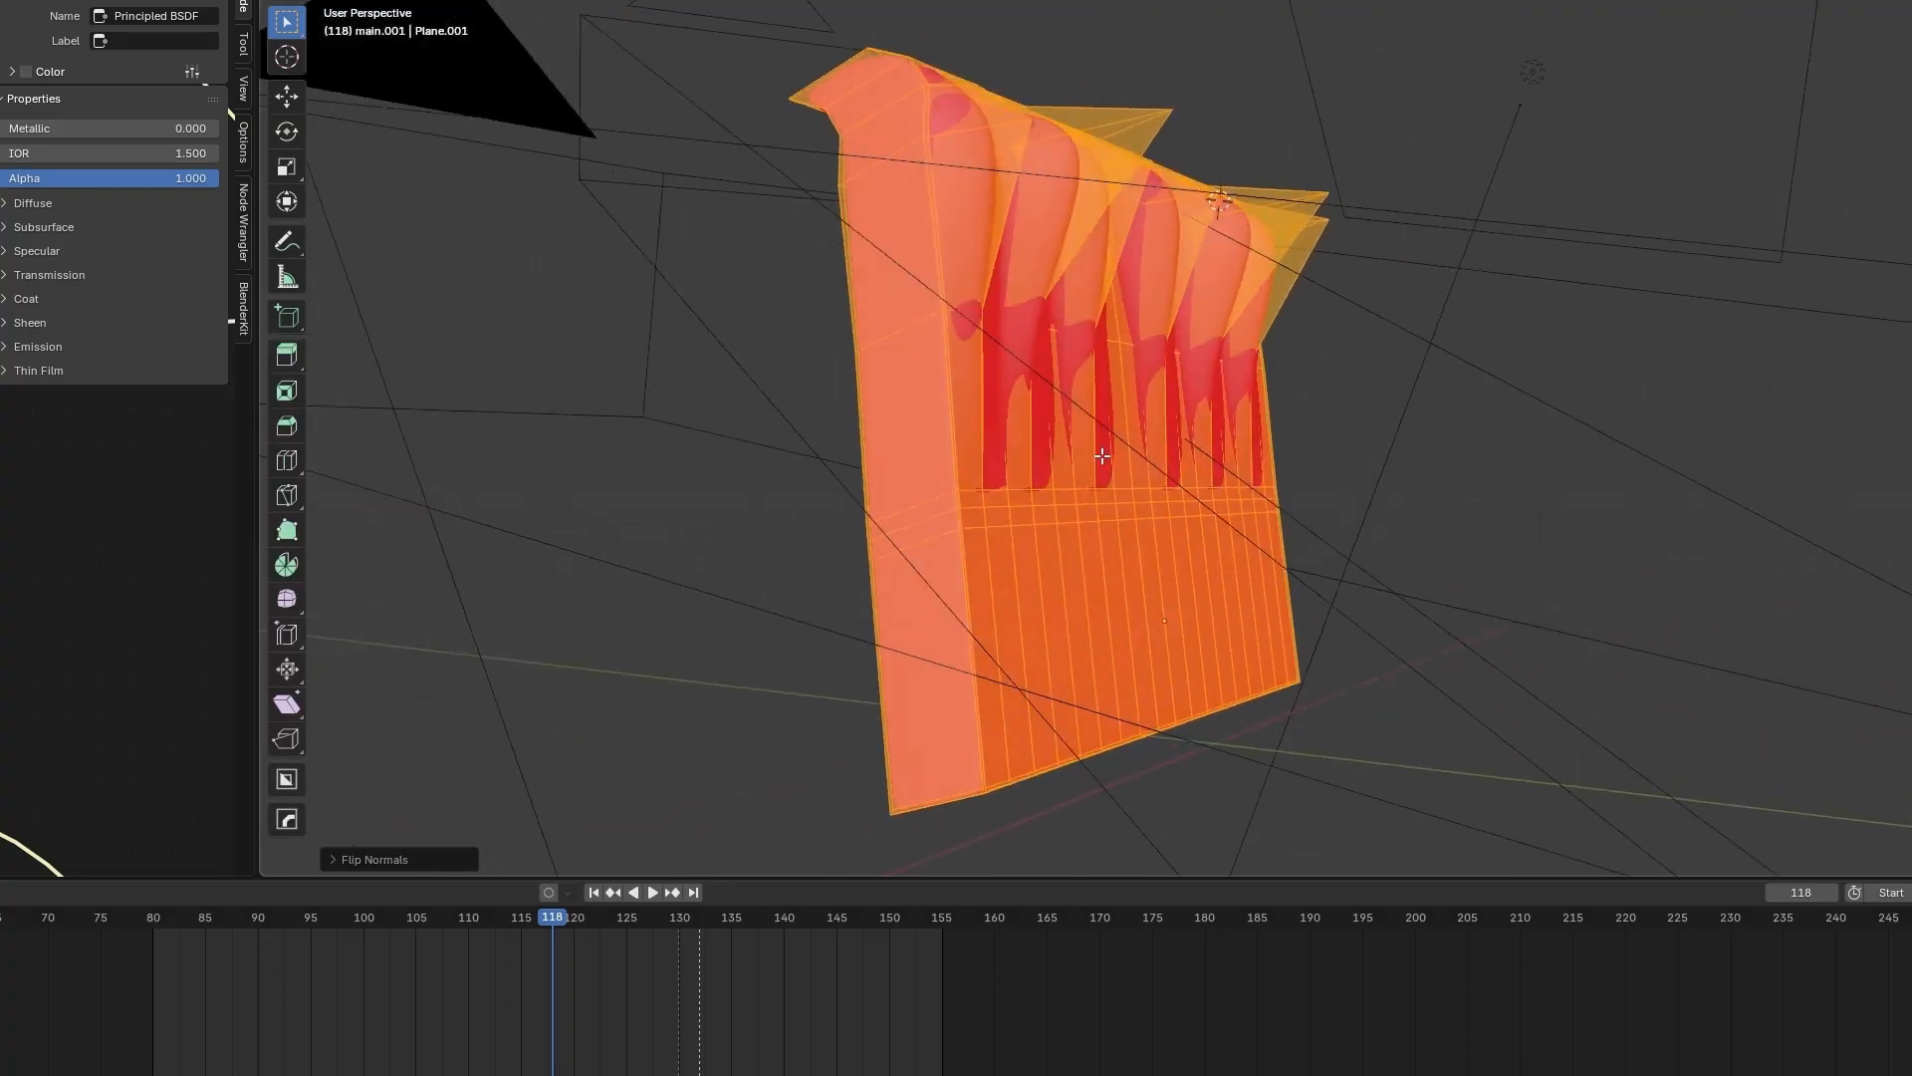
Flip the block's normals back again and return to Object Mode
{"action": "key", "text": "alt+n"}
{"action": "left_click", "coordinate": [1129, 375]}
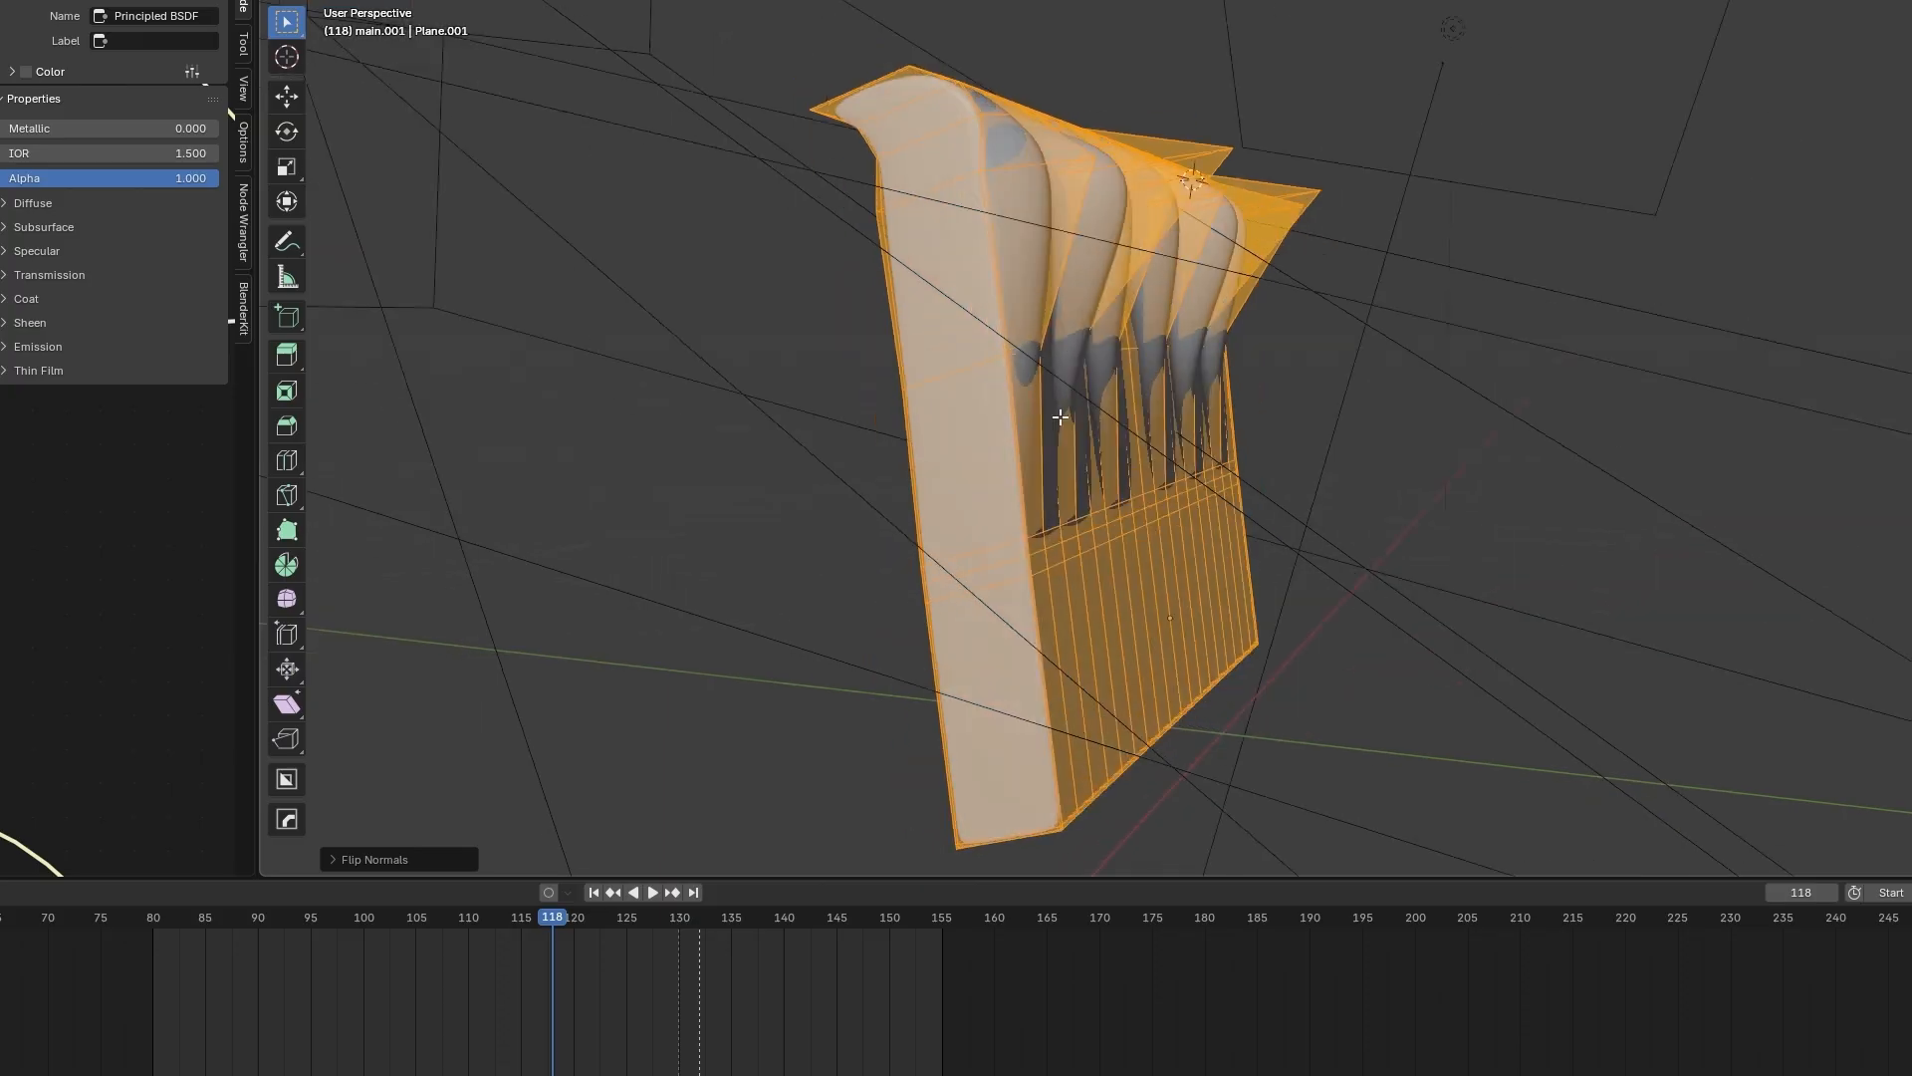
{"action": "key", "text": "Tab"}
{"action": "middle_click_drag", "start_coordinate": [1127, 375], "coordinate": [714, 110]}
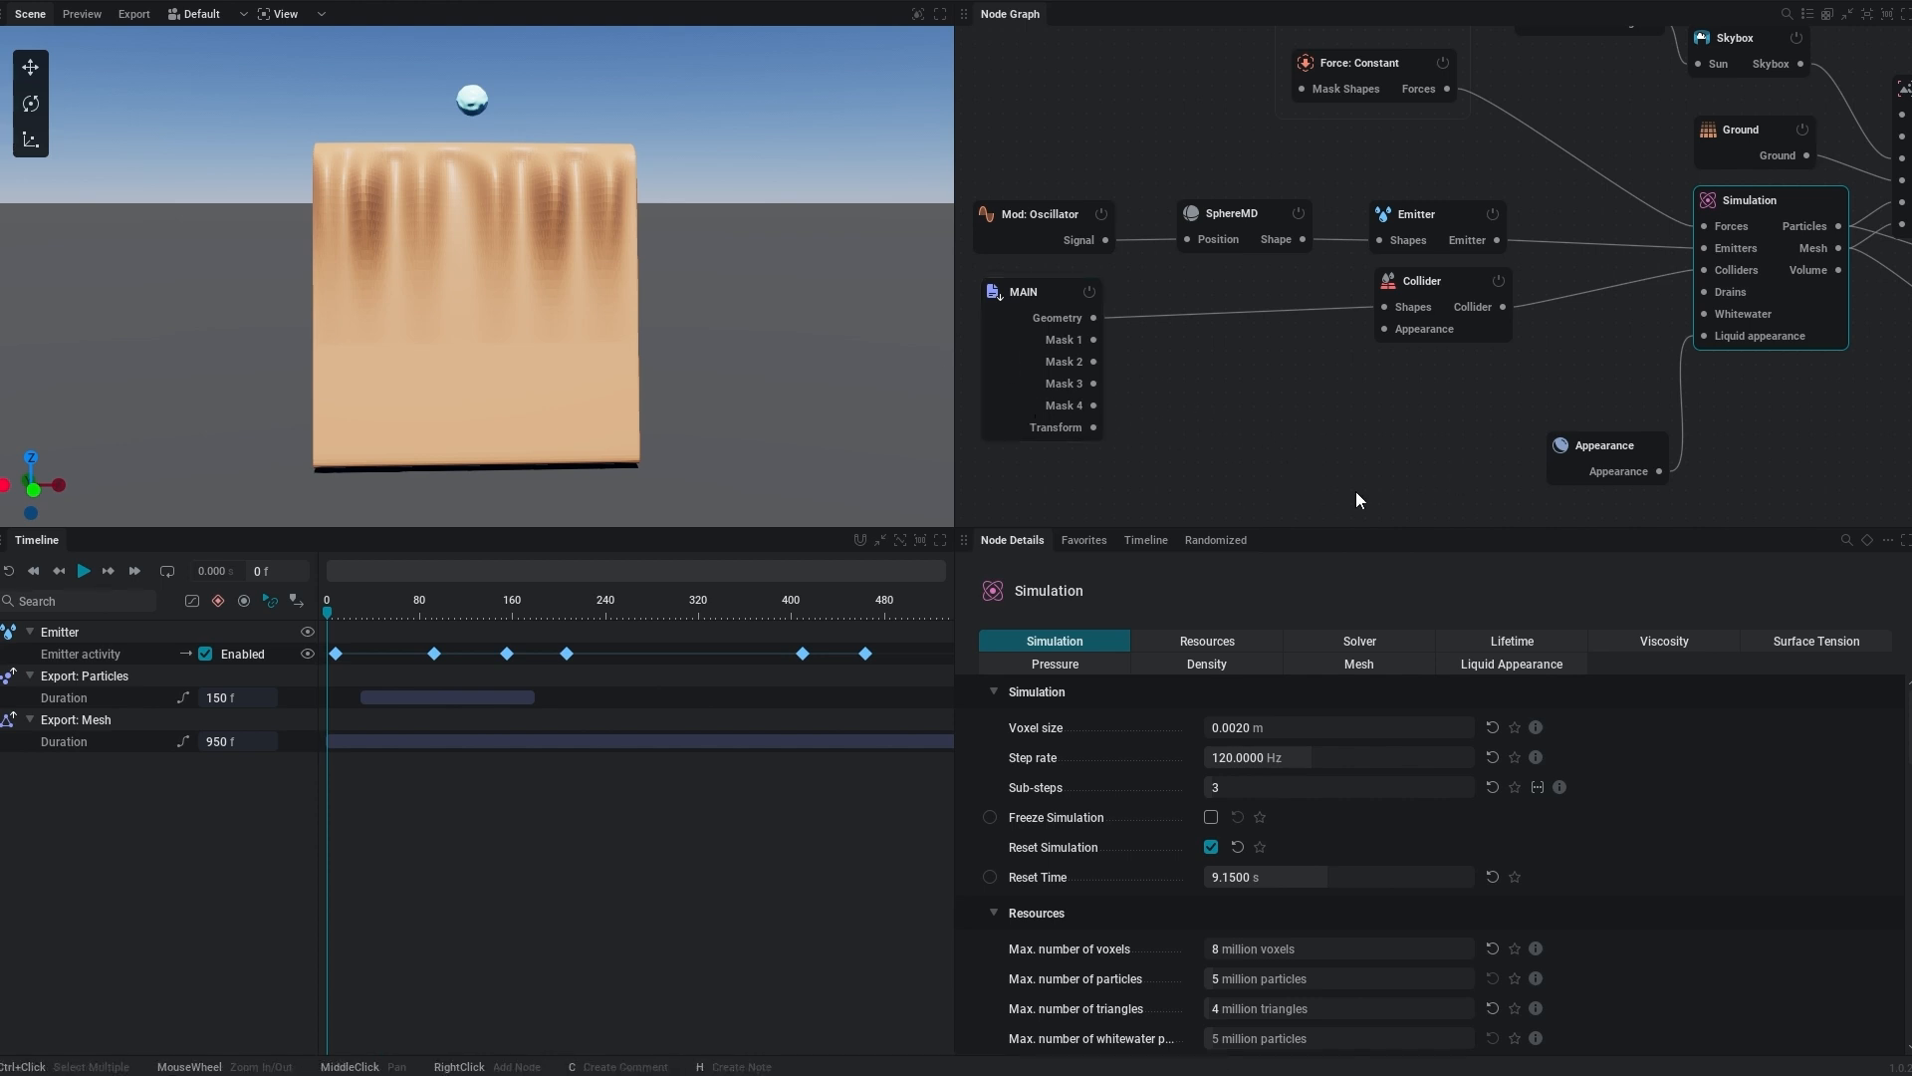
In LiquiGen, examine the oscillator, emitter and collider nodes, and inspect the ribbed block with the sphere above it
{"action": "scroll", "coordinate": [1412, 346], "scroll_direction": "up", "scroll_amount": 3}
{"action": "scroll", "coordinate": [1412, 346], "scroll_direction": "down", "scroll_amount": 3}
{"action": "middle_click_drag", "start_coordinate": [1392, 366], "coordinate": [1383, 428]}
{"action": "middle_click_drag", "start_coordinate": [1256, 393], "coordinate": [1481, 304]}
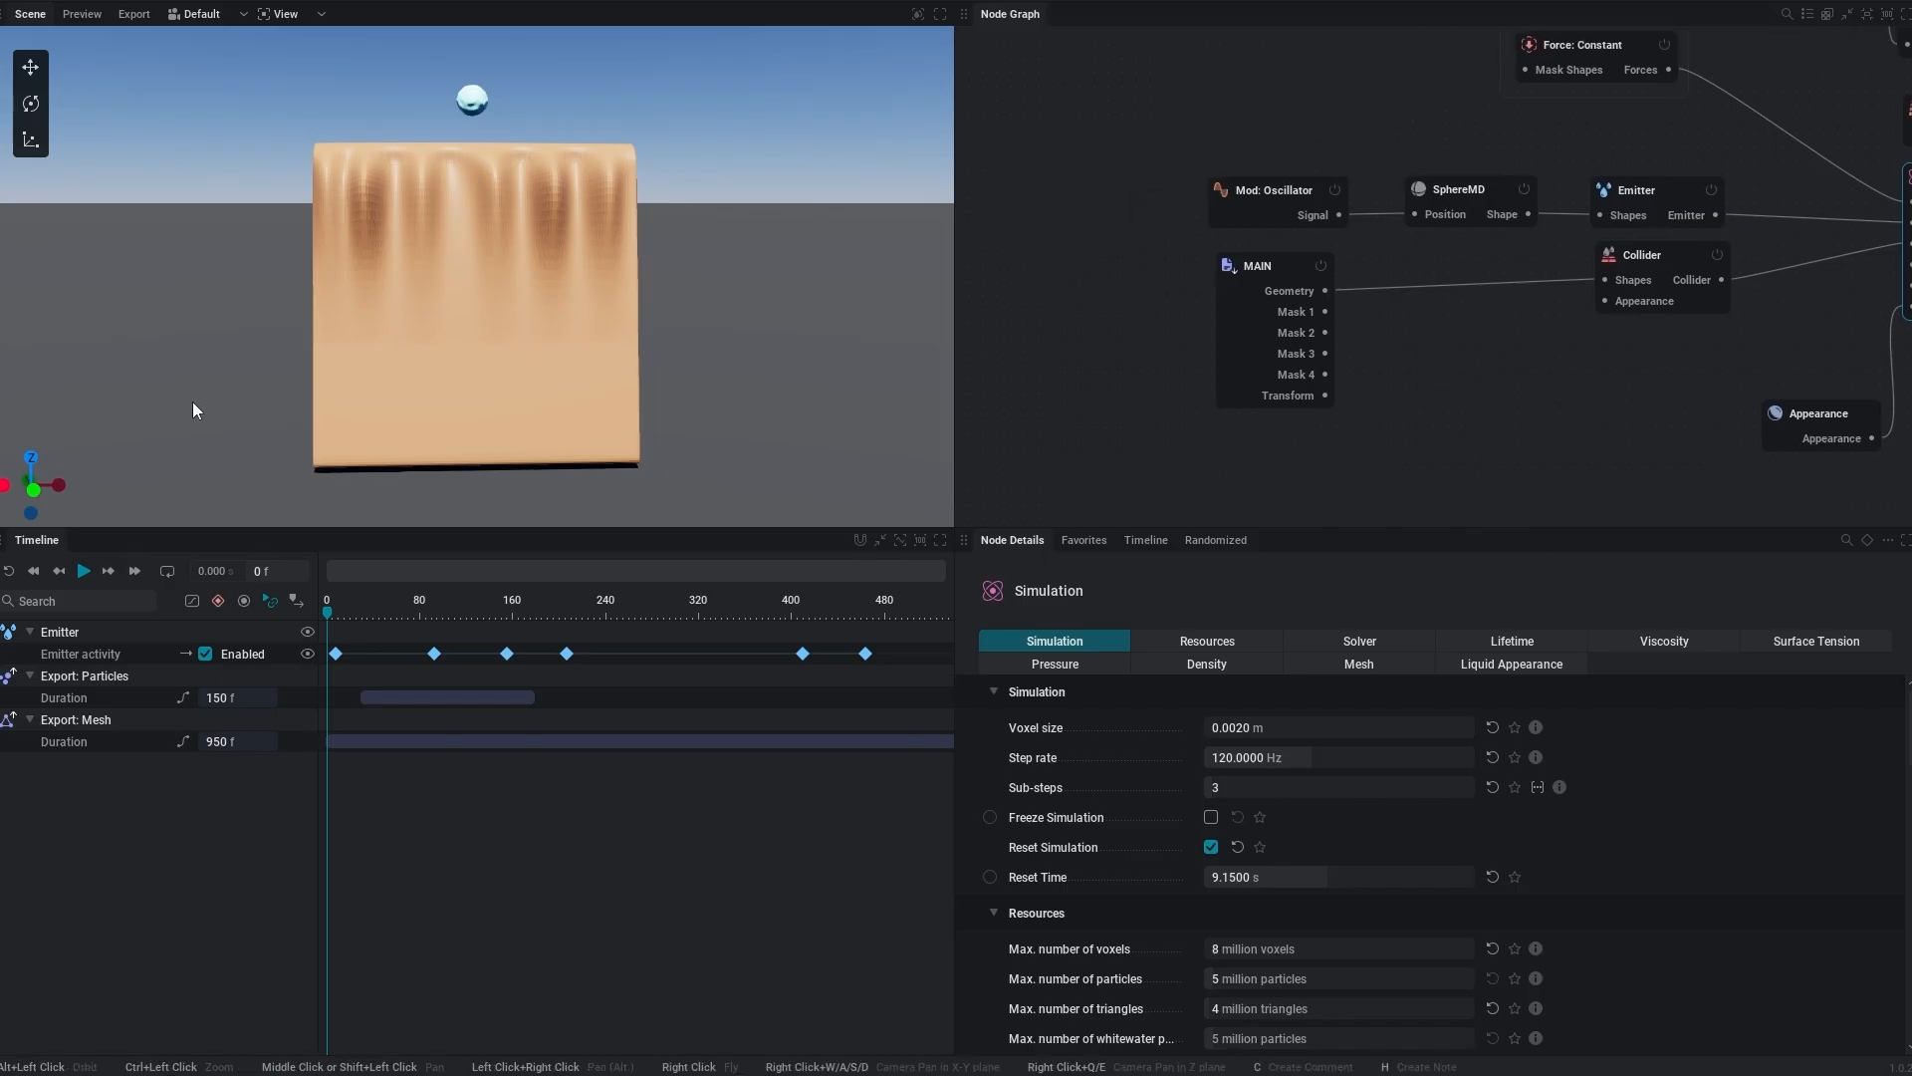
{"action": "middle_click_drag", "start_coordinate": [529, 348], "coordinate": [600, 355]}
{"action": "left_click_drag", "start_coordinate": [543, 302], "coordinate": [384, 323], "text": "alt"}
{"action": "left_click_drag", "start_coordinate": [444, 120], "coordinate": [525, 74], "text": "alt"}
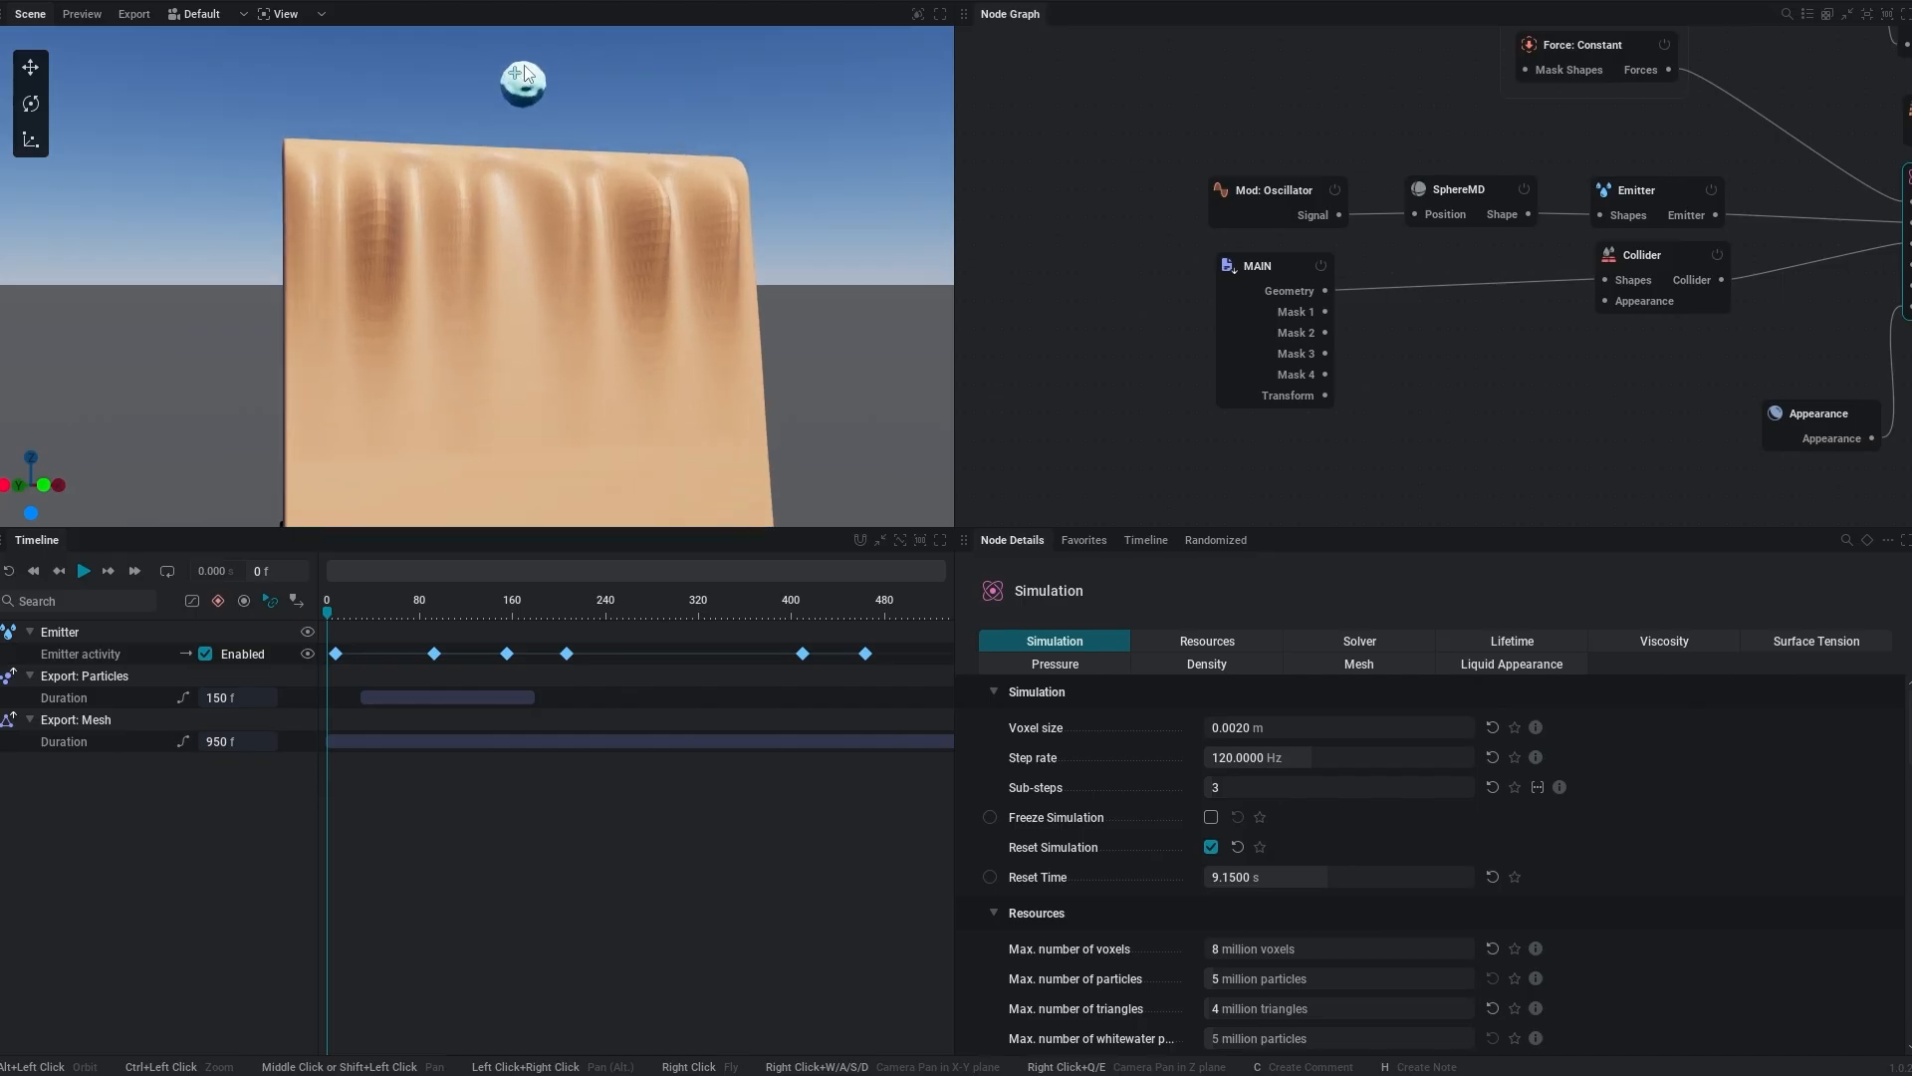
{"action": "middle_click_drag", "start_coordinate": [635, 183], "coordinate": [592, 206]}
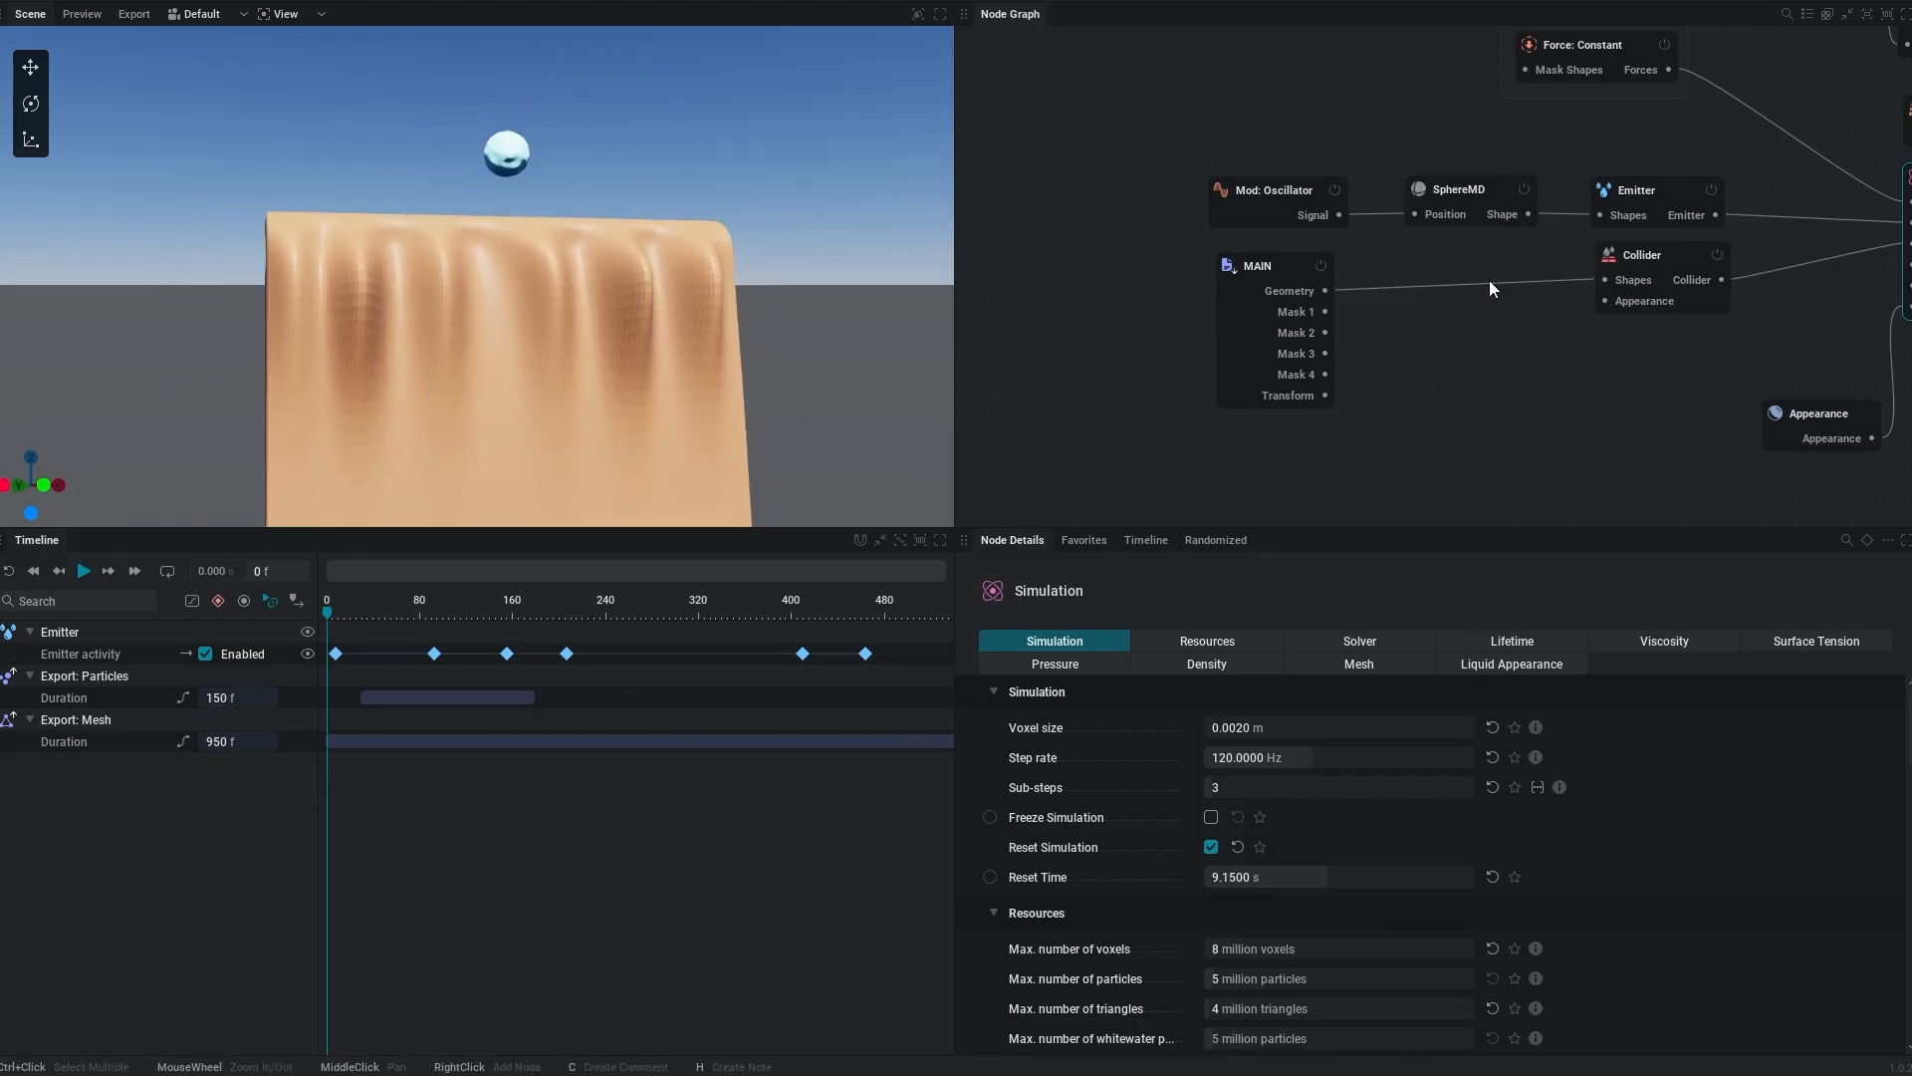
Turn the Collider node off and on again to show that it supplies the ribbed block
{"action": "left_click", "coordinate": [1715, 257]}
{"action": "scroll", "coordinate": [699, 240], "scroll_direction": "down", "scroll_amount": 2}
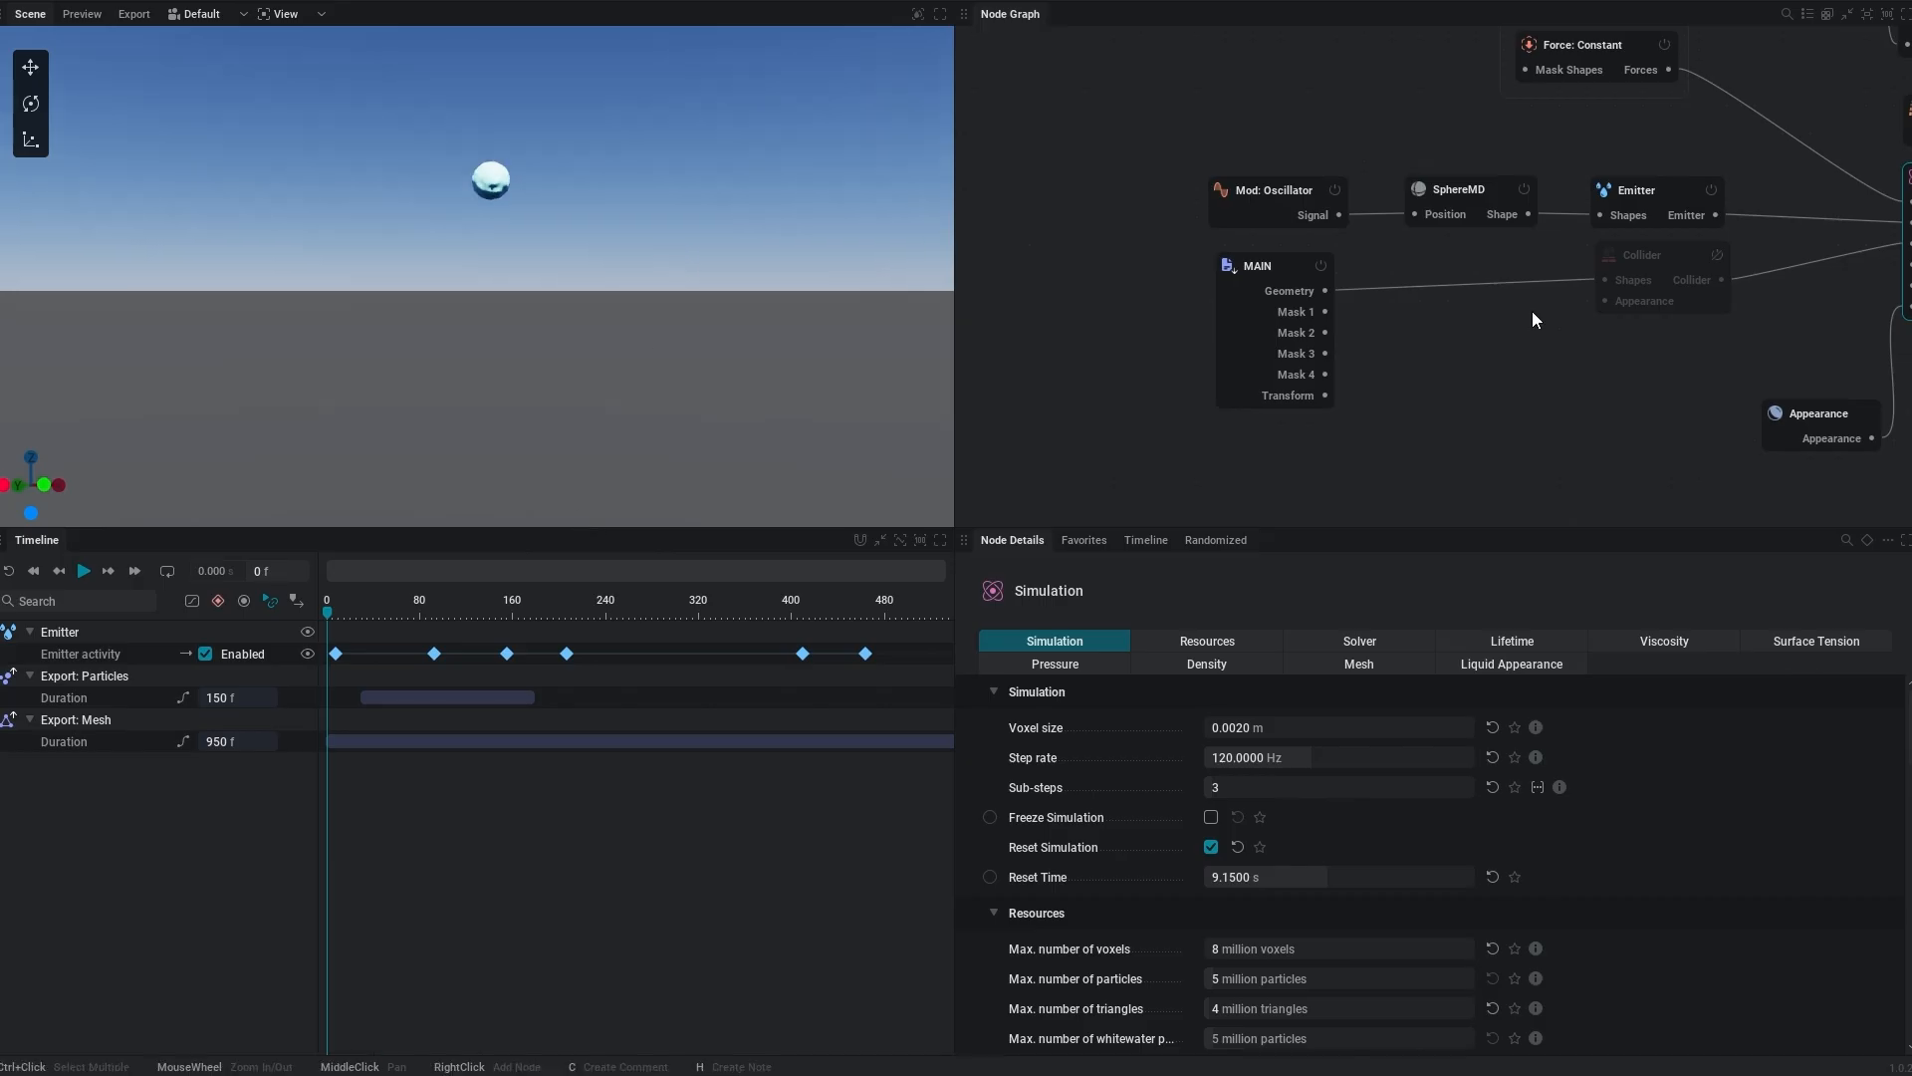
{"action": "left_click", "coordinate": [1715, 257]}
Run the liquid simulation over the ribbed block, pause it, and reset it to the start
{"action": "key", "text": "space"}
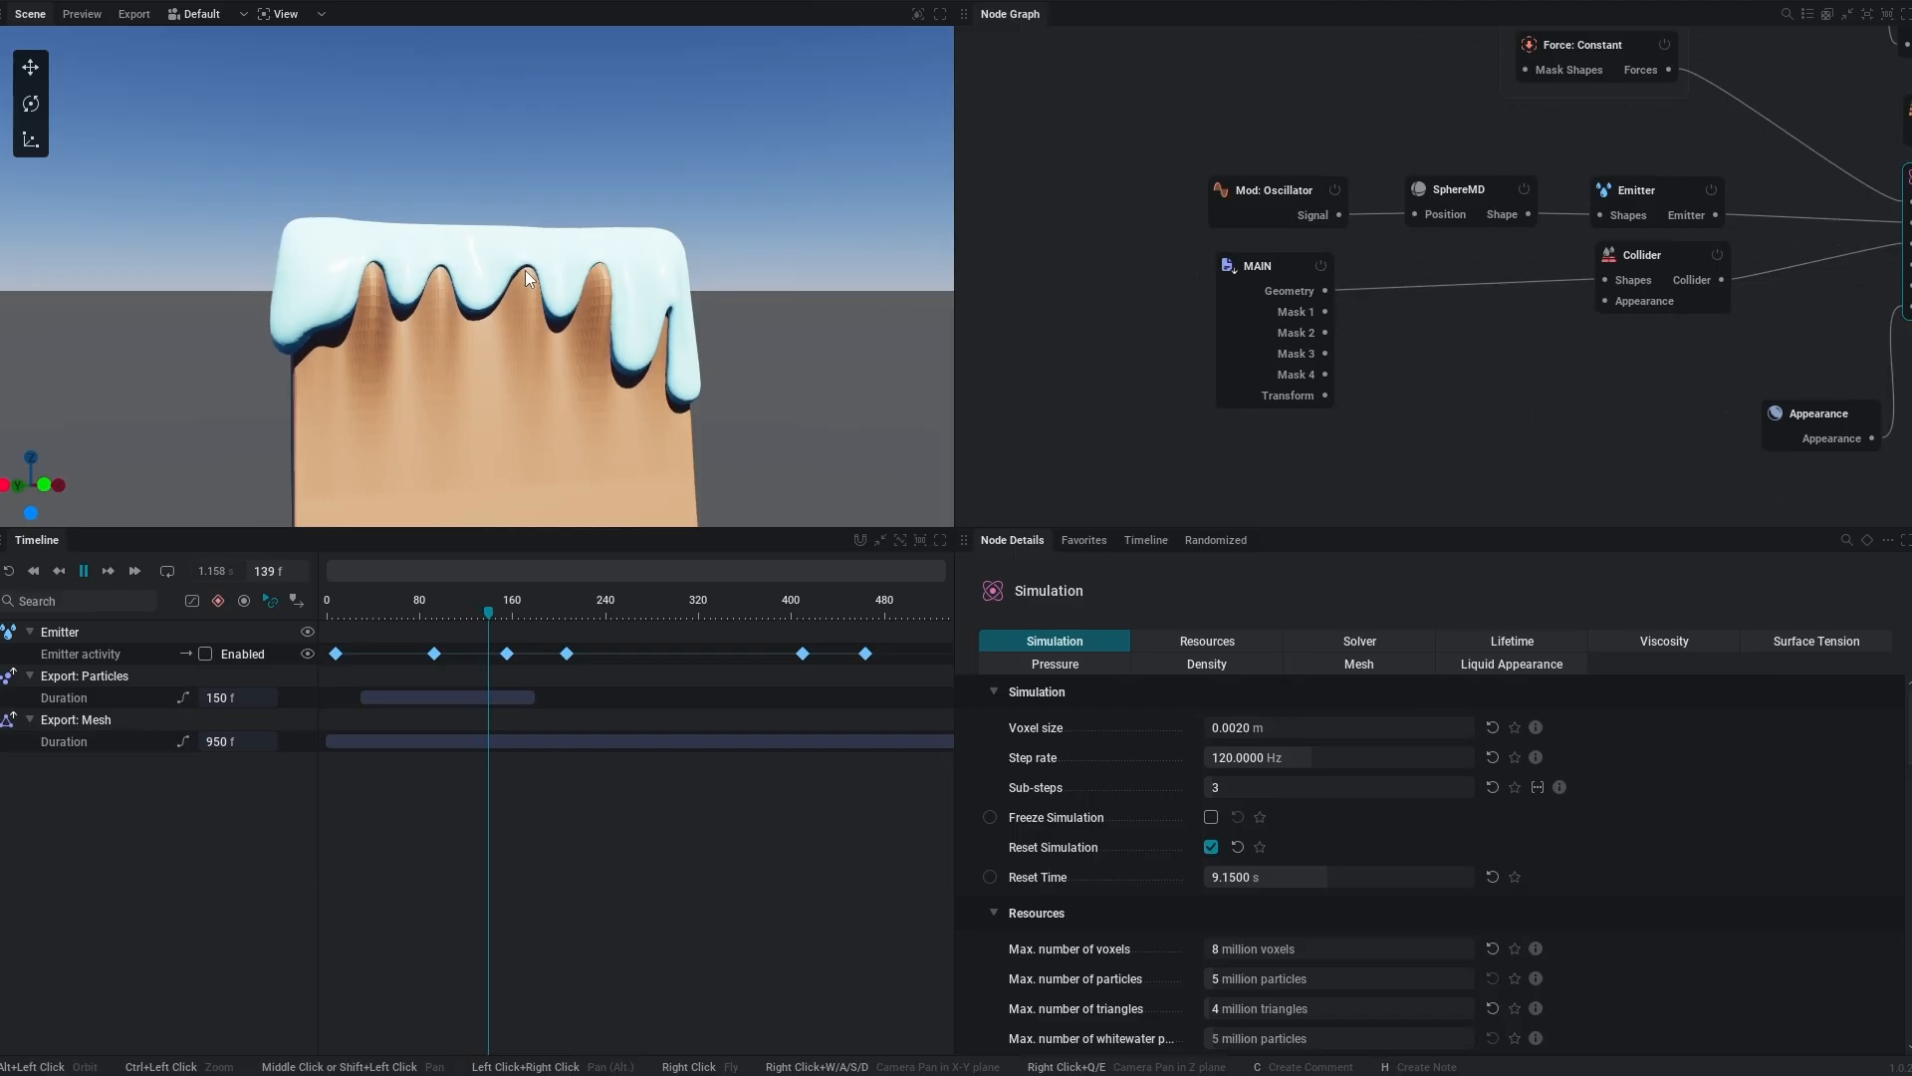
{"action": "key", "text": "space"}
{"action": "key", "text": "r"}
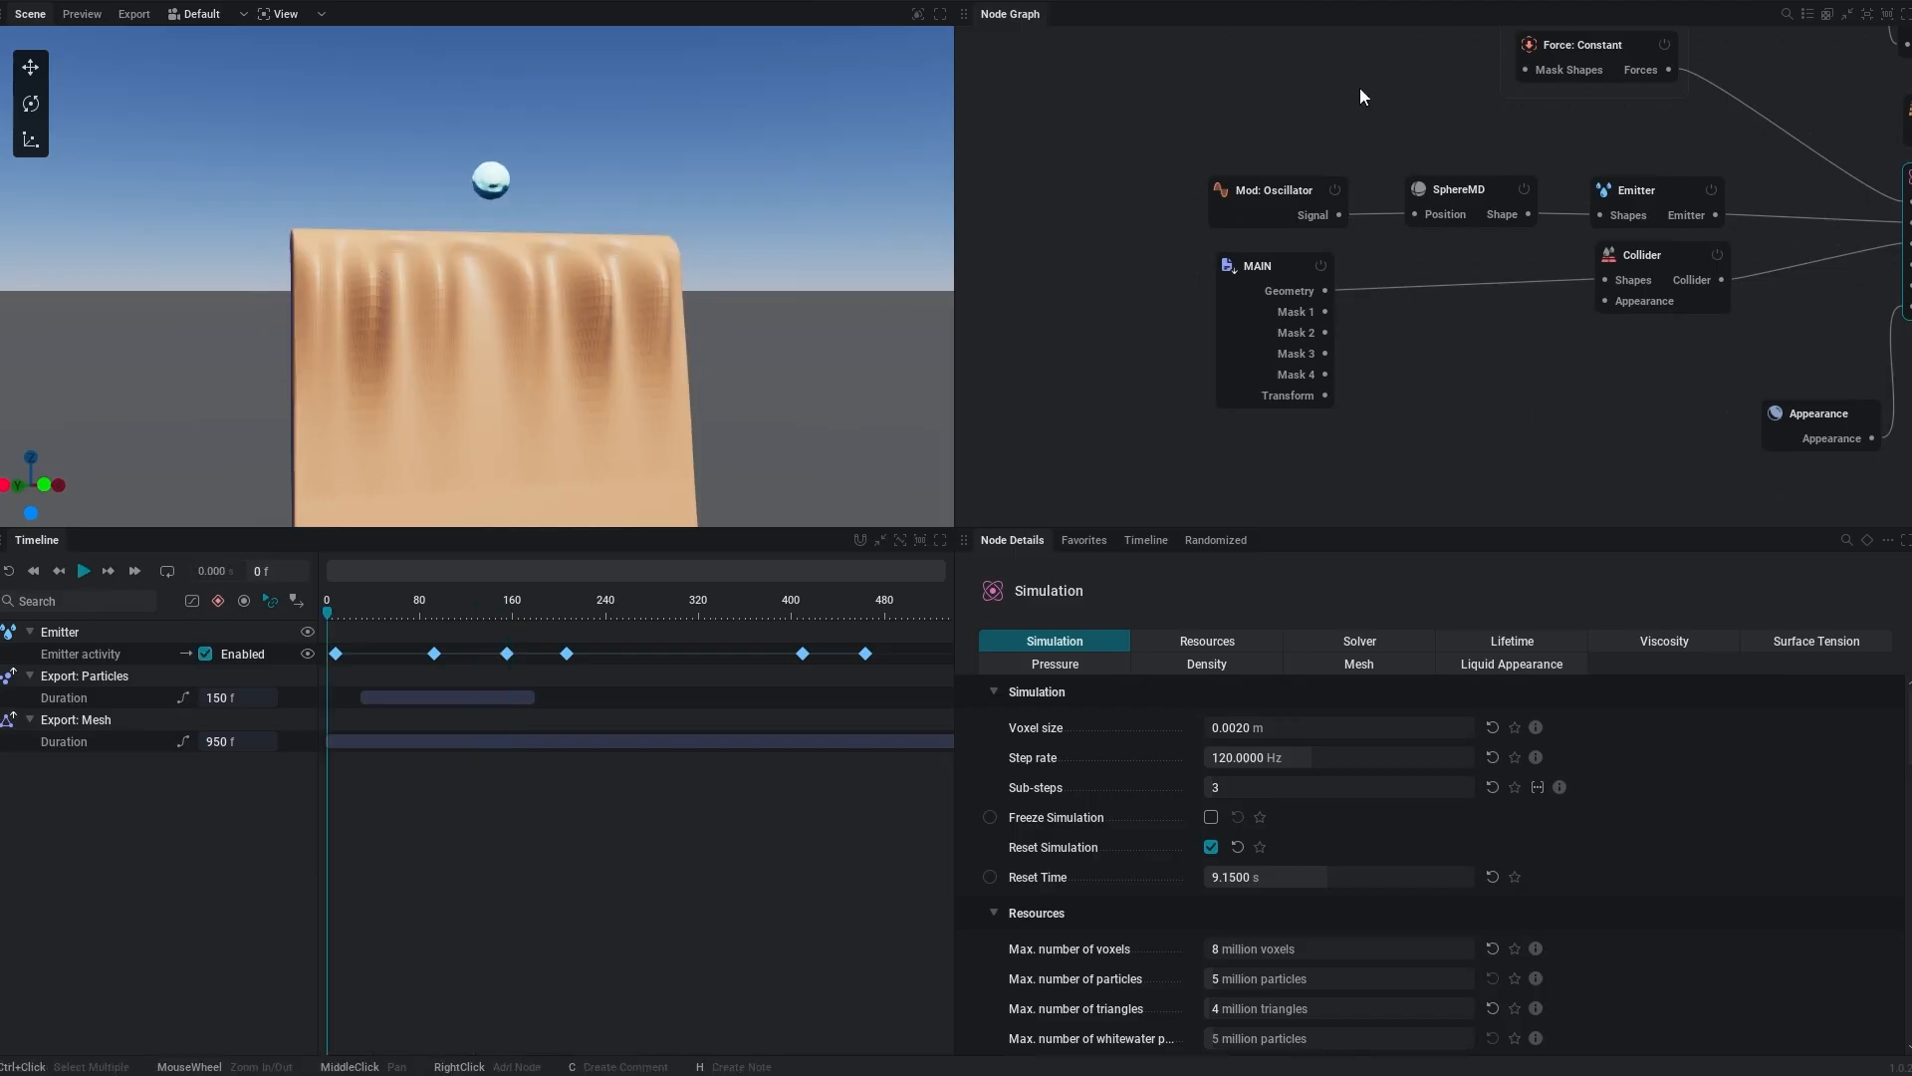
Display the Mod: Oscillator node's settings and sketch a red back-and-forth loop on a temporary capture below the nodes
{"action": "left_click", "coordinate": [1290, 193]}
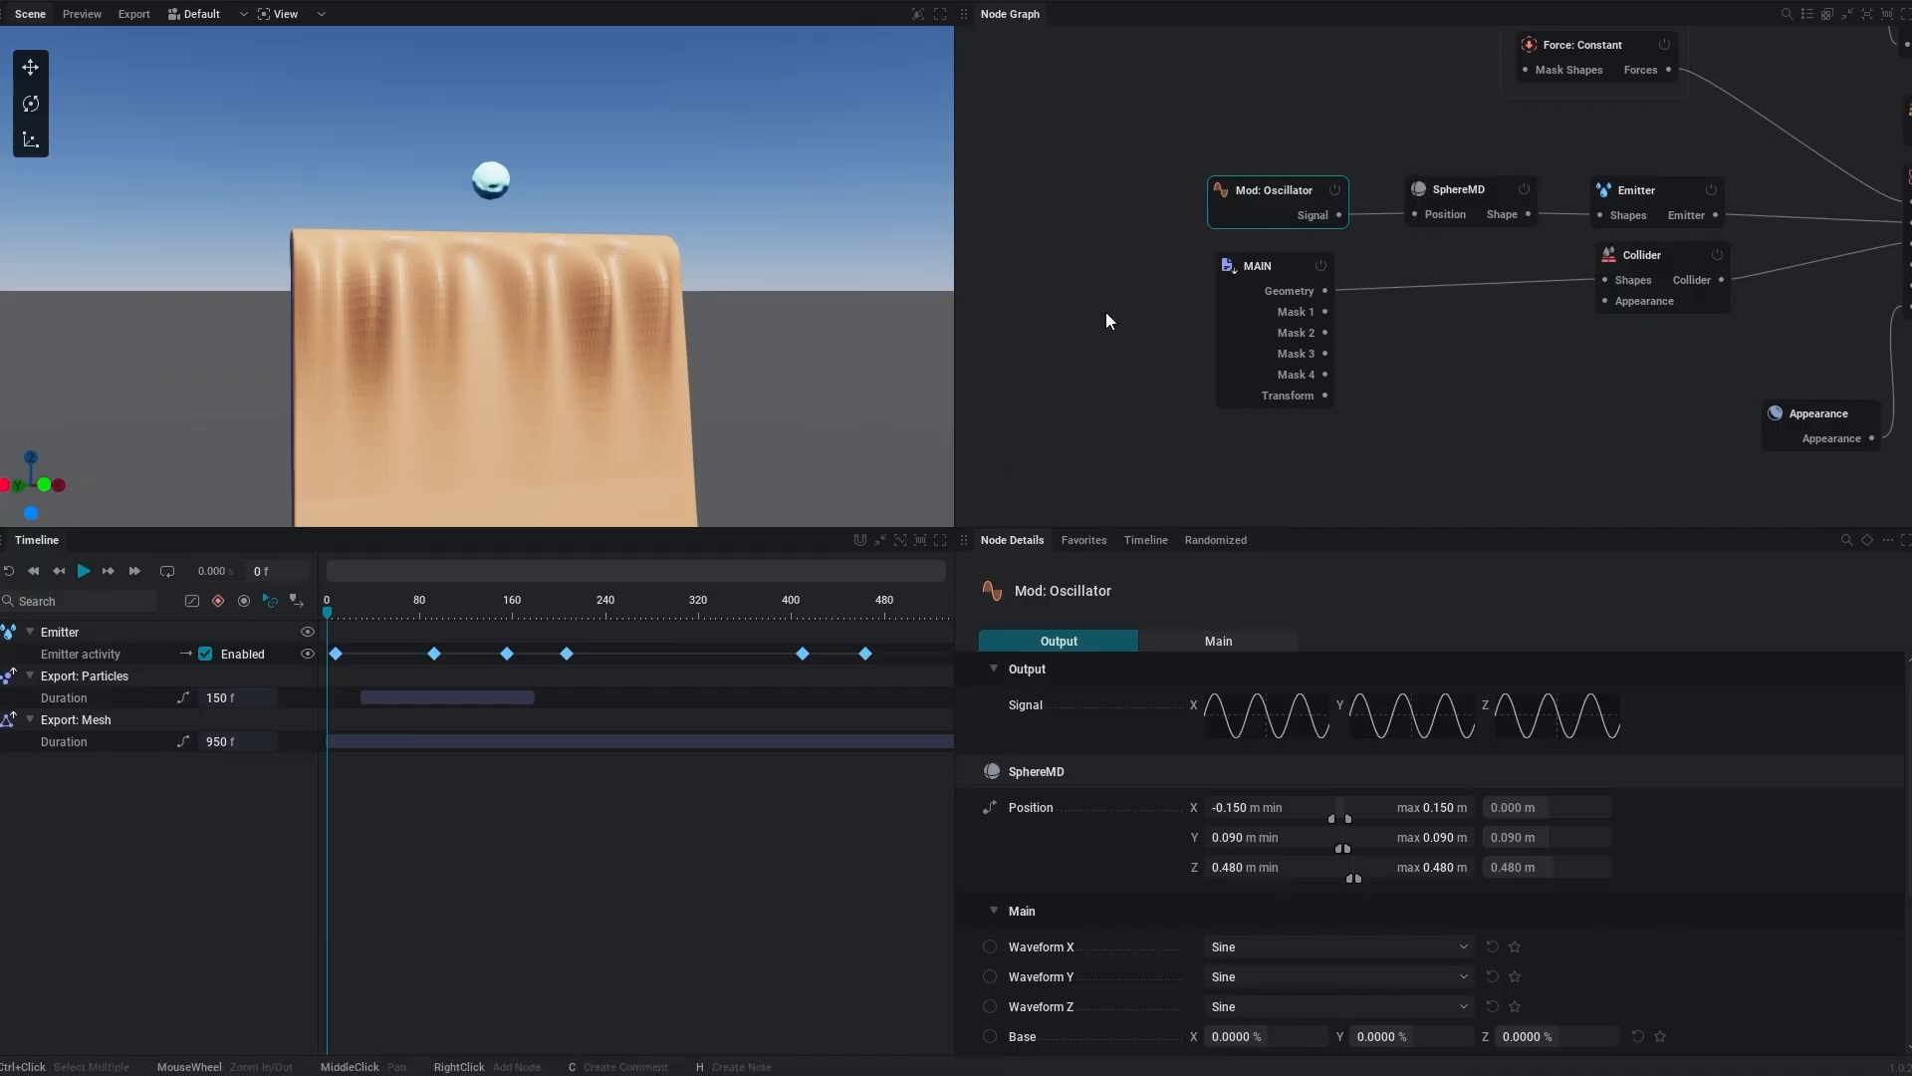
{"action": "key", "text": "Print"}
{"action": "left_click_drag", "start_coordinate": [954, 279], "coordinate": [1841, 599]}
{"action": "left_click", "coordinate": [1860, 420]}
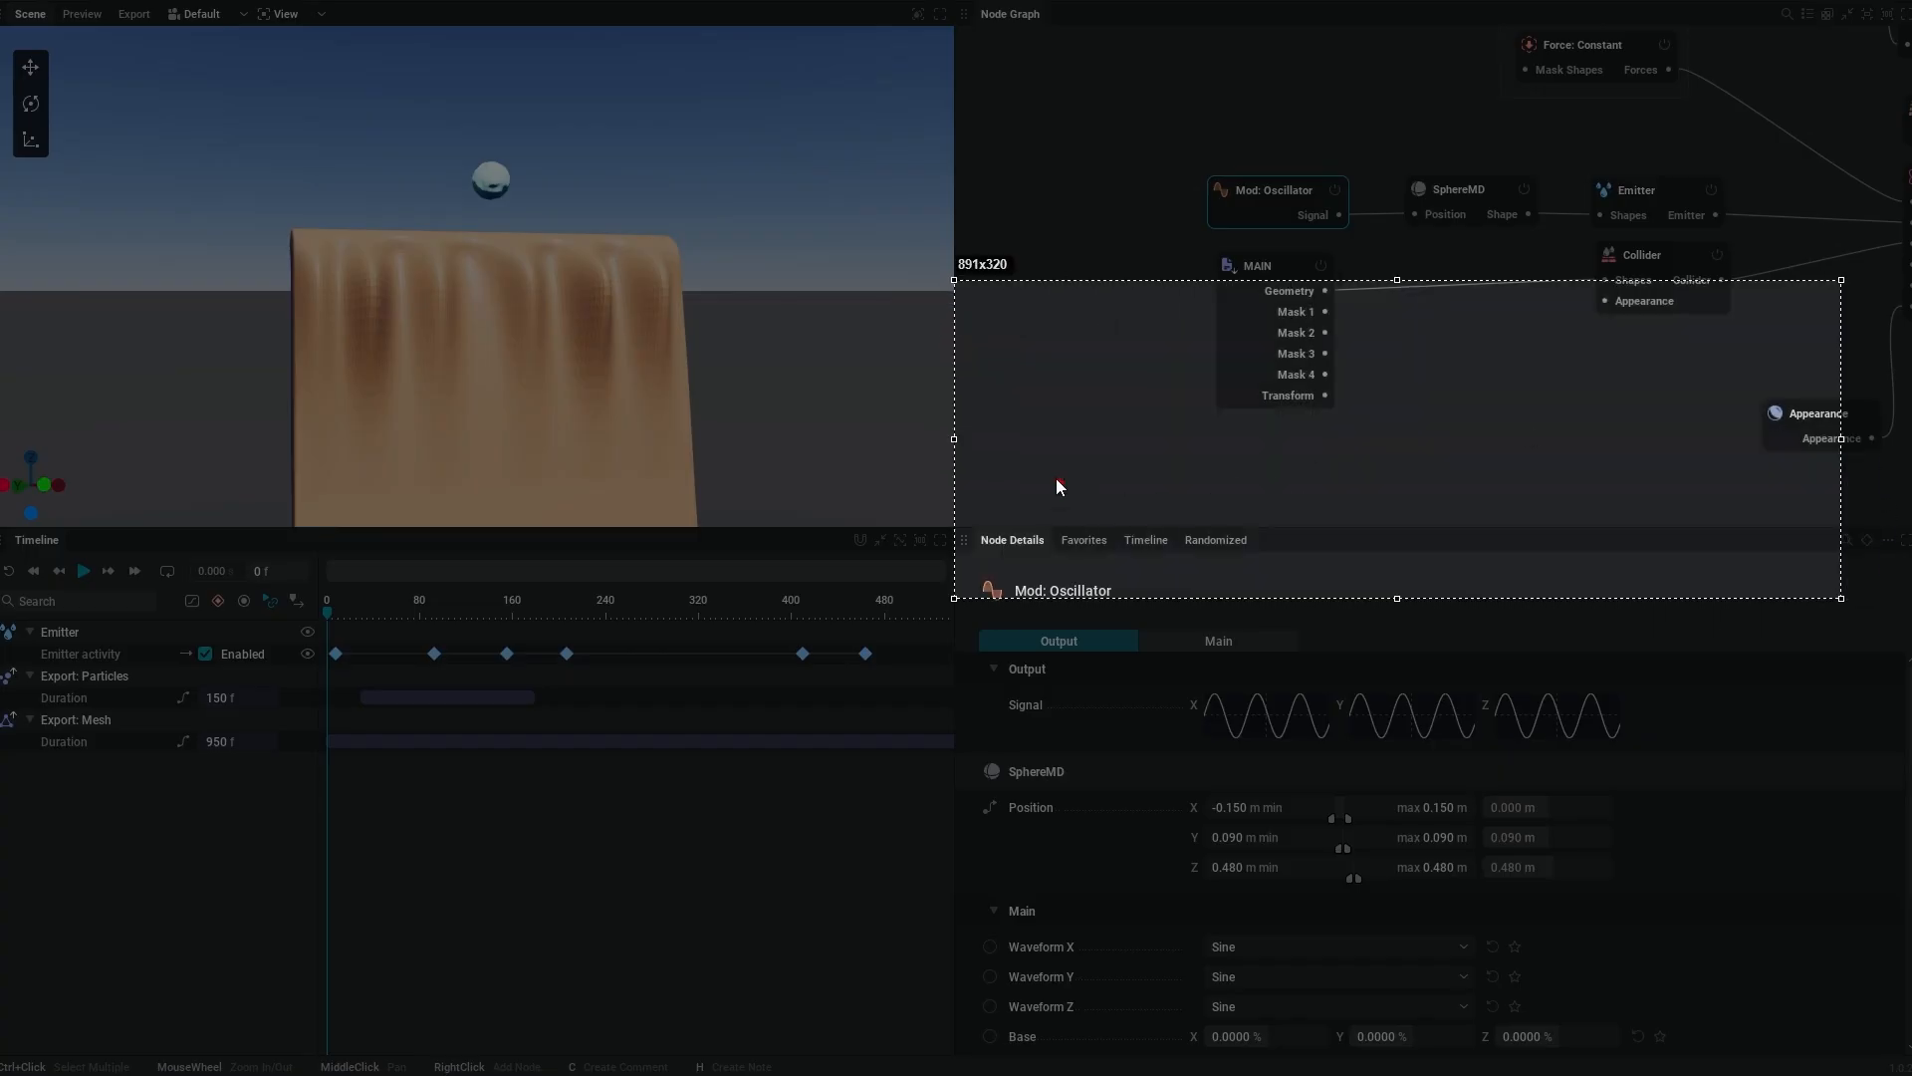
{"action": "mouse_move", "coordinate": [1055, 478]}
{"action": "left_mouse_down"}
{"action": "mouse_move", "coordinate": [1576, 478]}
{"action": "mouse_move", "coordinate": [1235, 468]}
{"action": "left_mouse_up"}
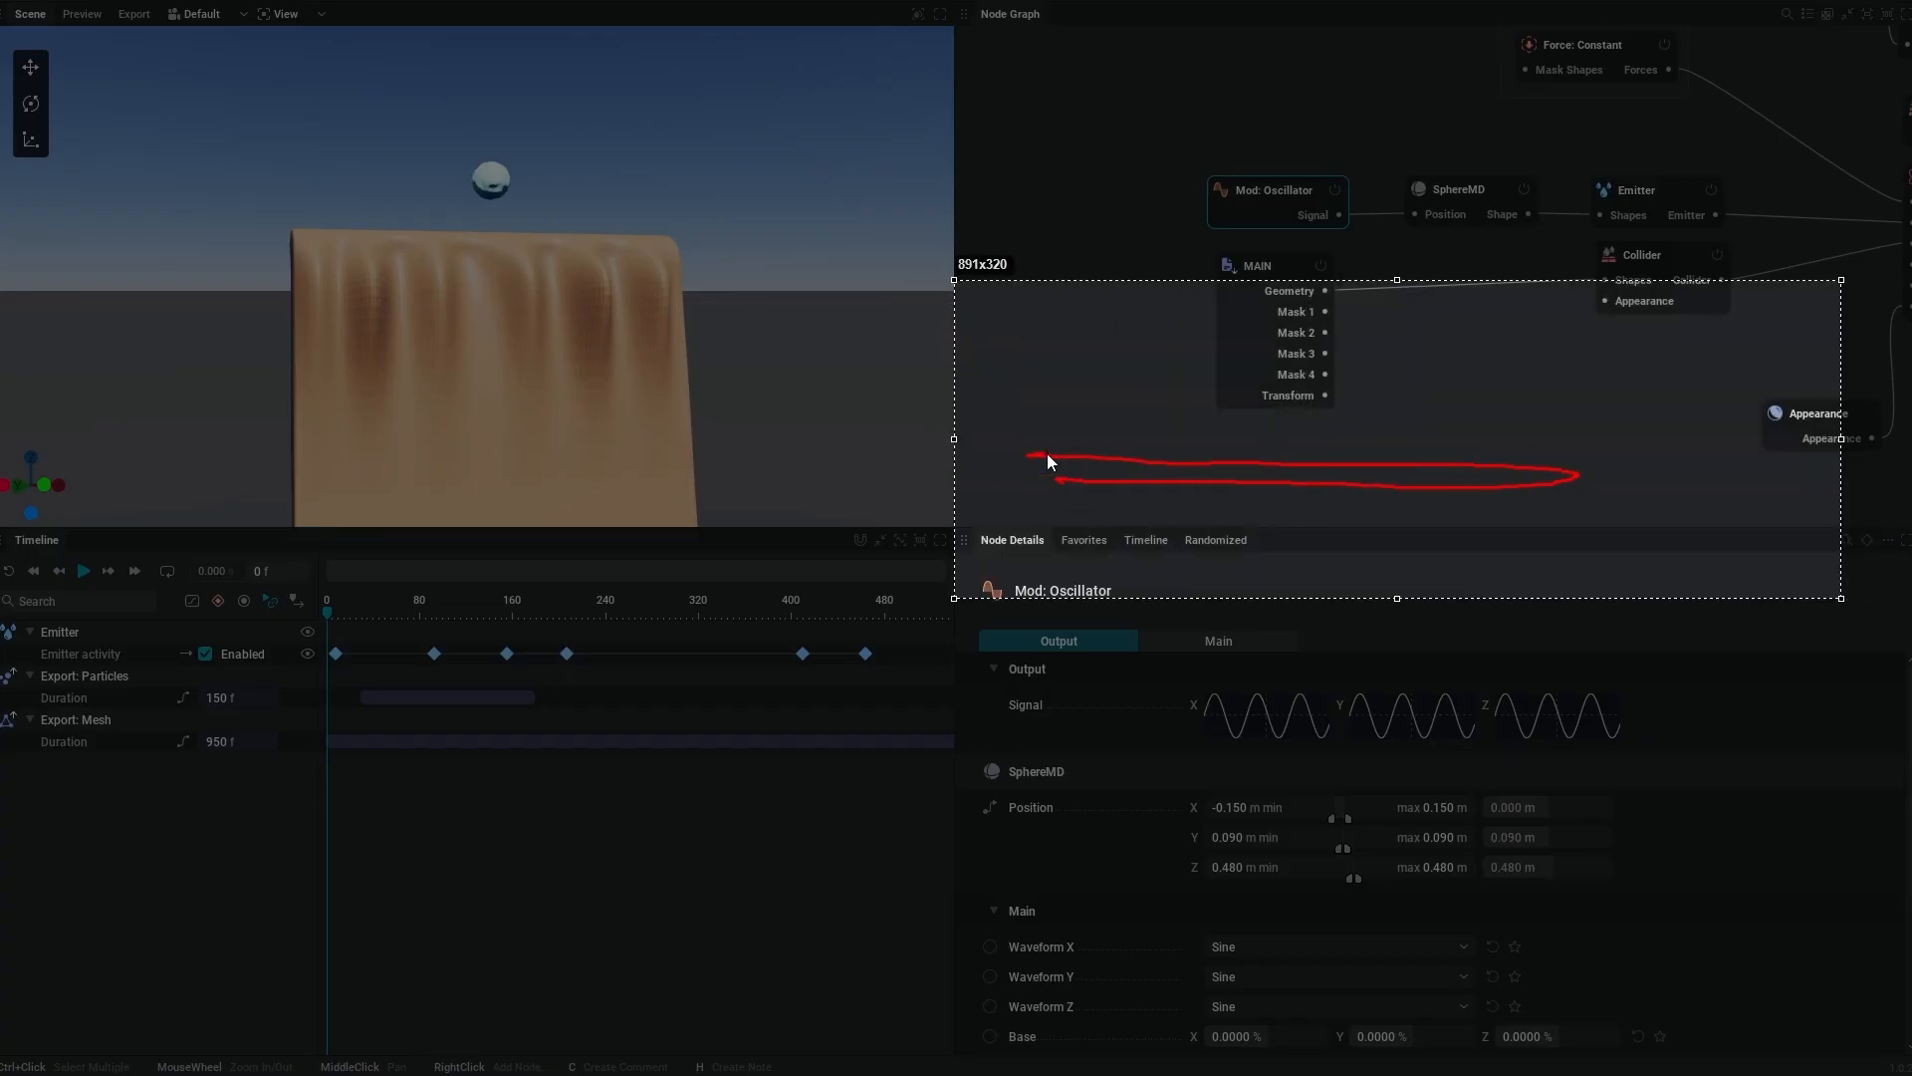
{"action": "left_click_drag", "start_coordinate": [1048, 454], "coordinate": [1051, 456]}
{"action": "key", "text": "Escape"}
Capture the SphereMD position ranges, mark the X direction and both travel limits in red around the block, and discard the capture
{"action": "key", "text": "Print"}
{"action": "left_click_drag", "start_coordinate": [970, 775], "coordinate": [1703, 901]}
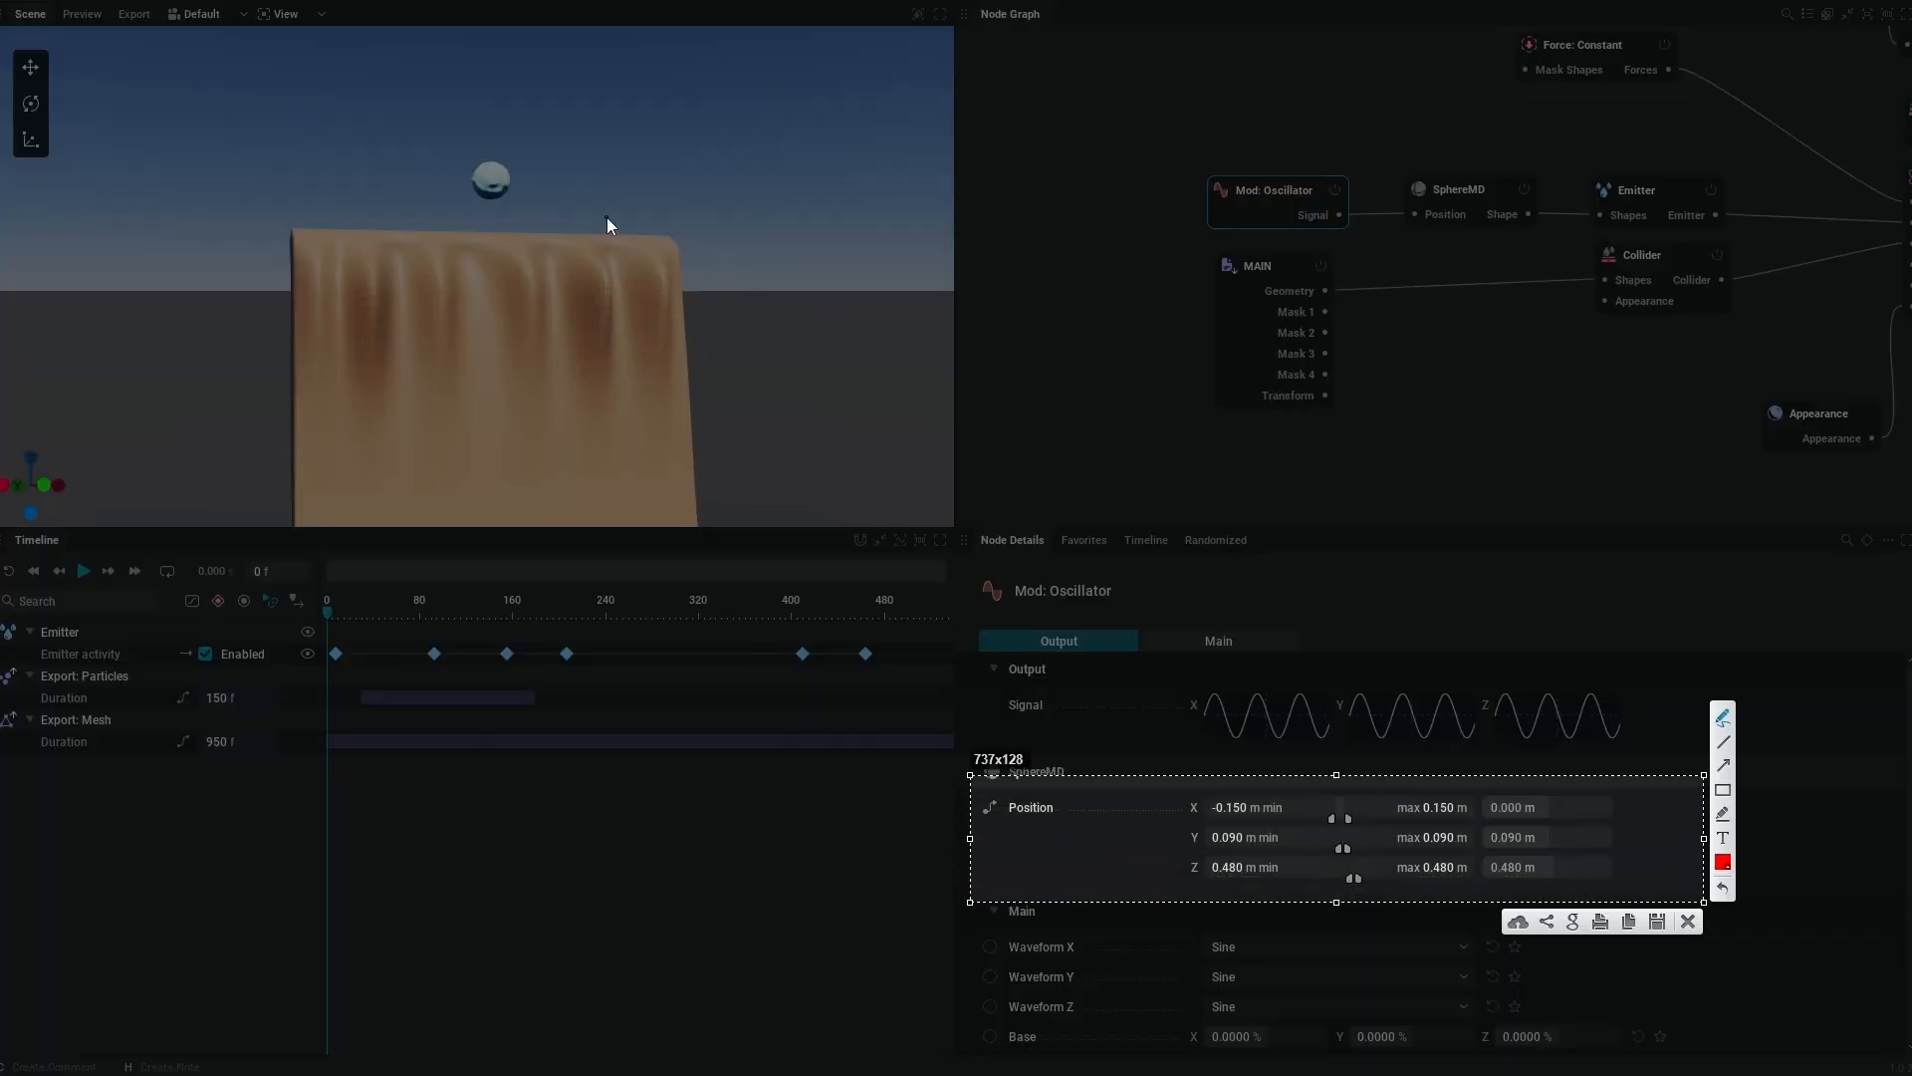
{"action": "left_click_drag", "start_coordinate": [207, 207], "coordinate": [679, 226]}
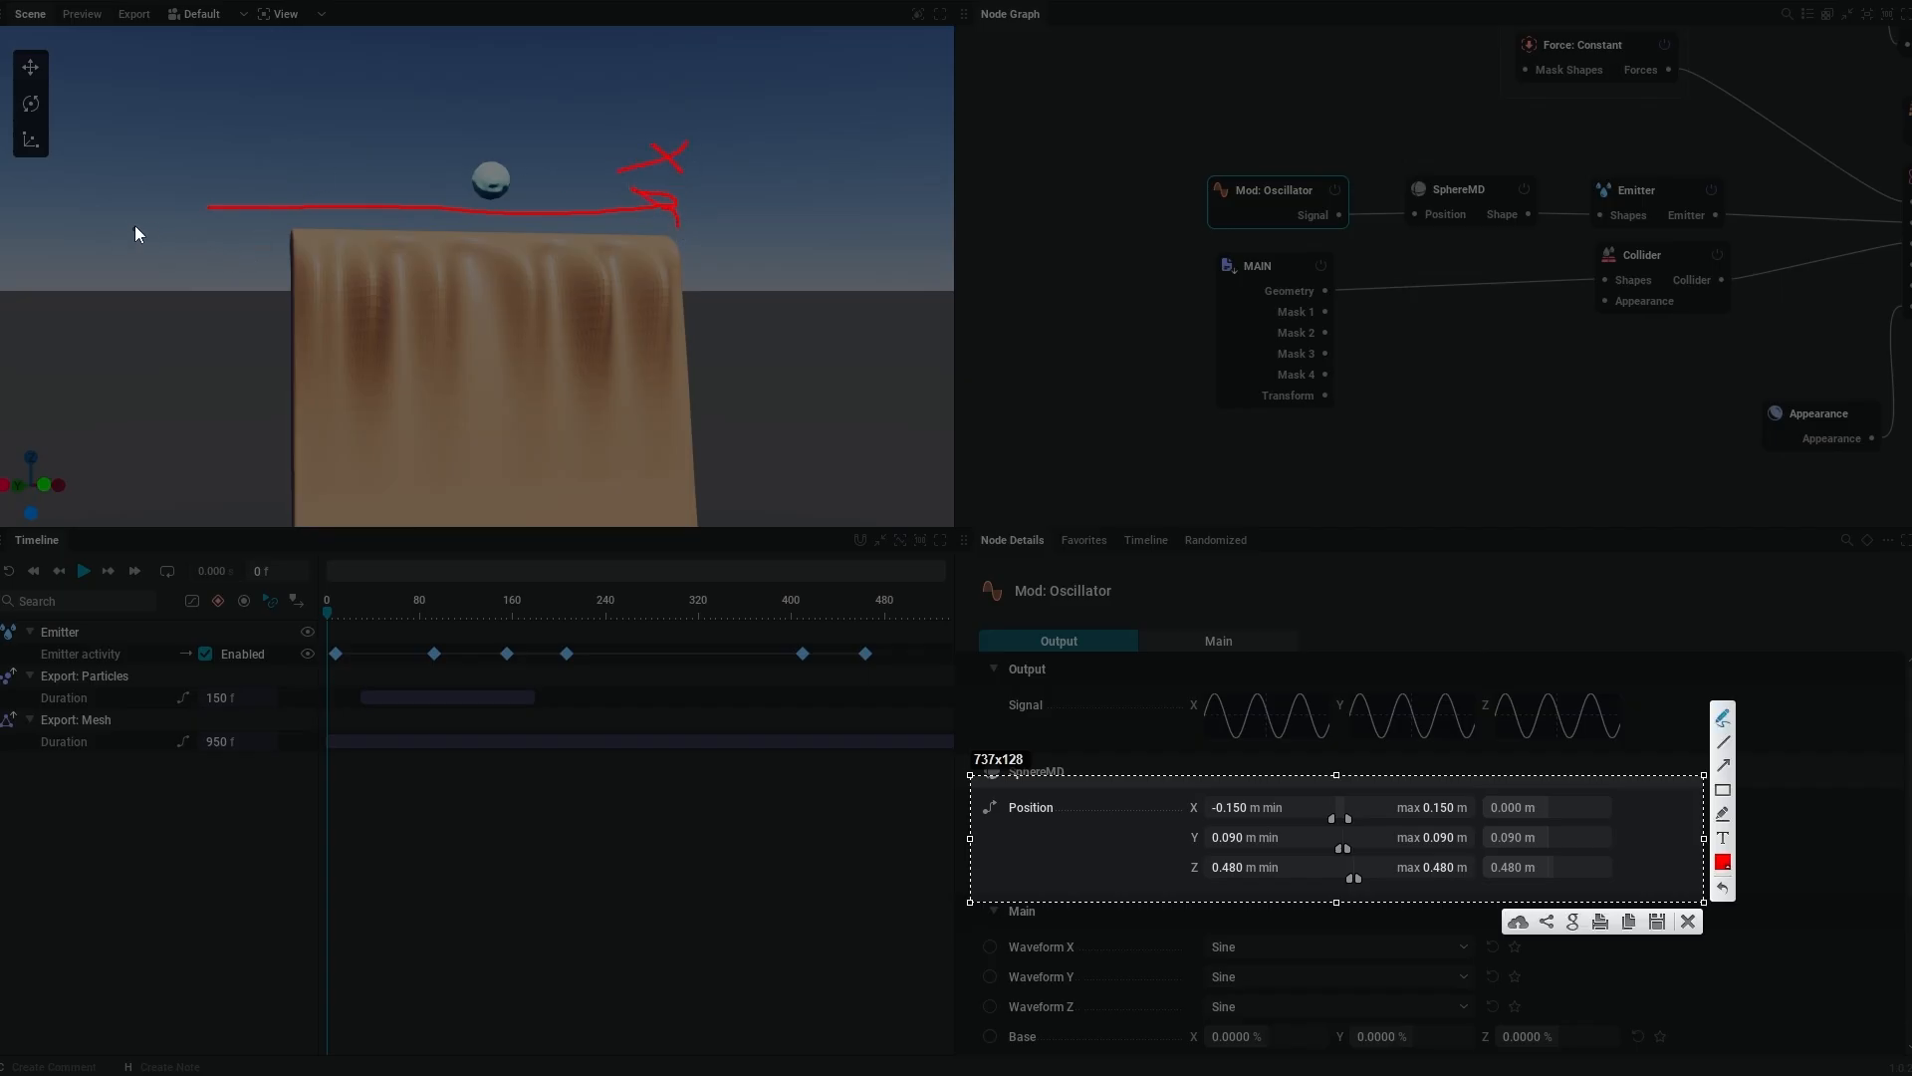
{"action": "left_click_drag", "start_coordinate": [133, 219], "coordinate": [136, 251]}
{"action": "left_click_drag", "start_coordinate": [822, 213], "coordinate": [779, 275]}
{"action": "left_click_drag", "start_coordinate": [1172, 818], "coordinate": [1172, 817]}
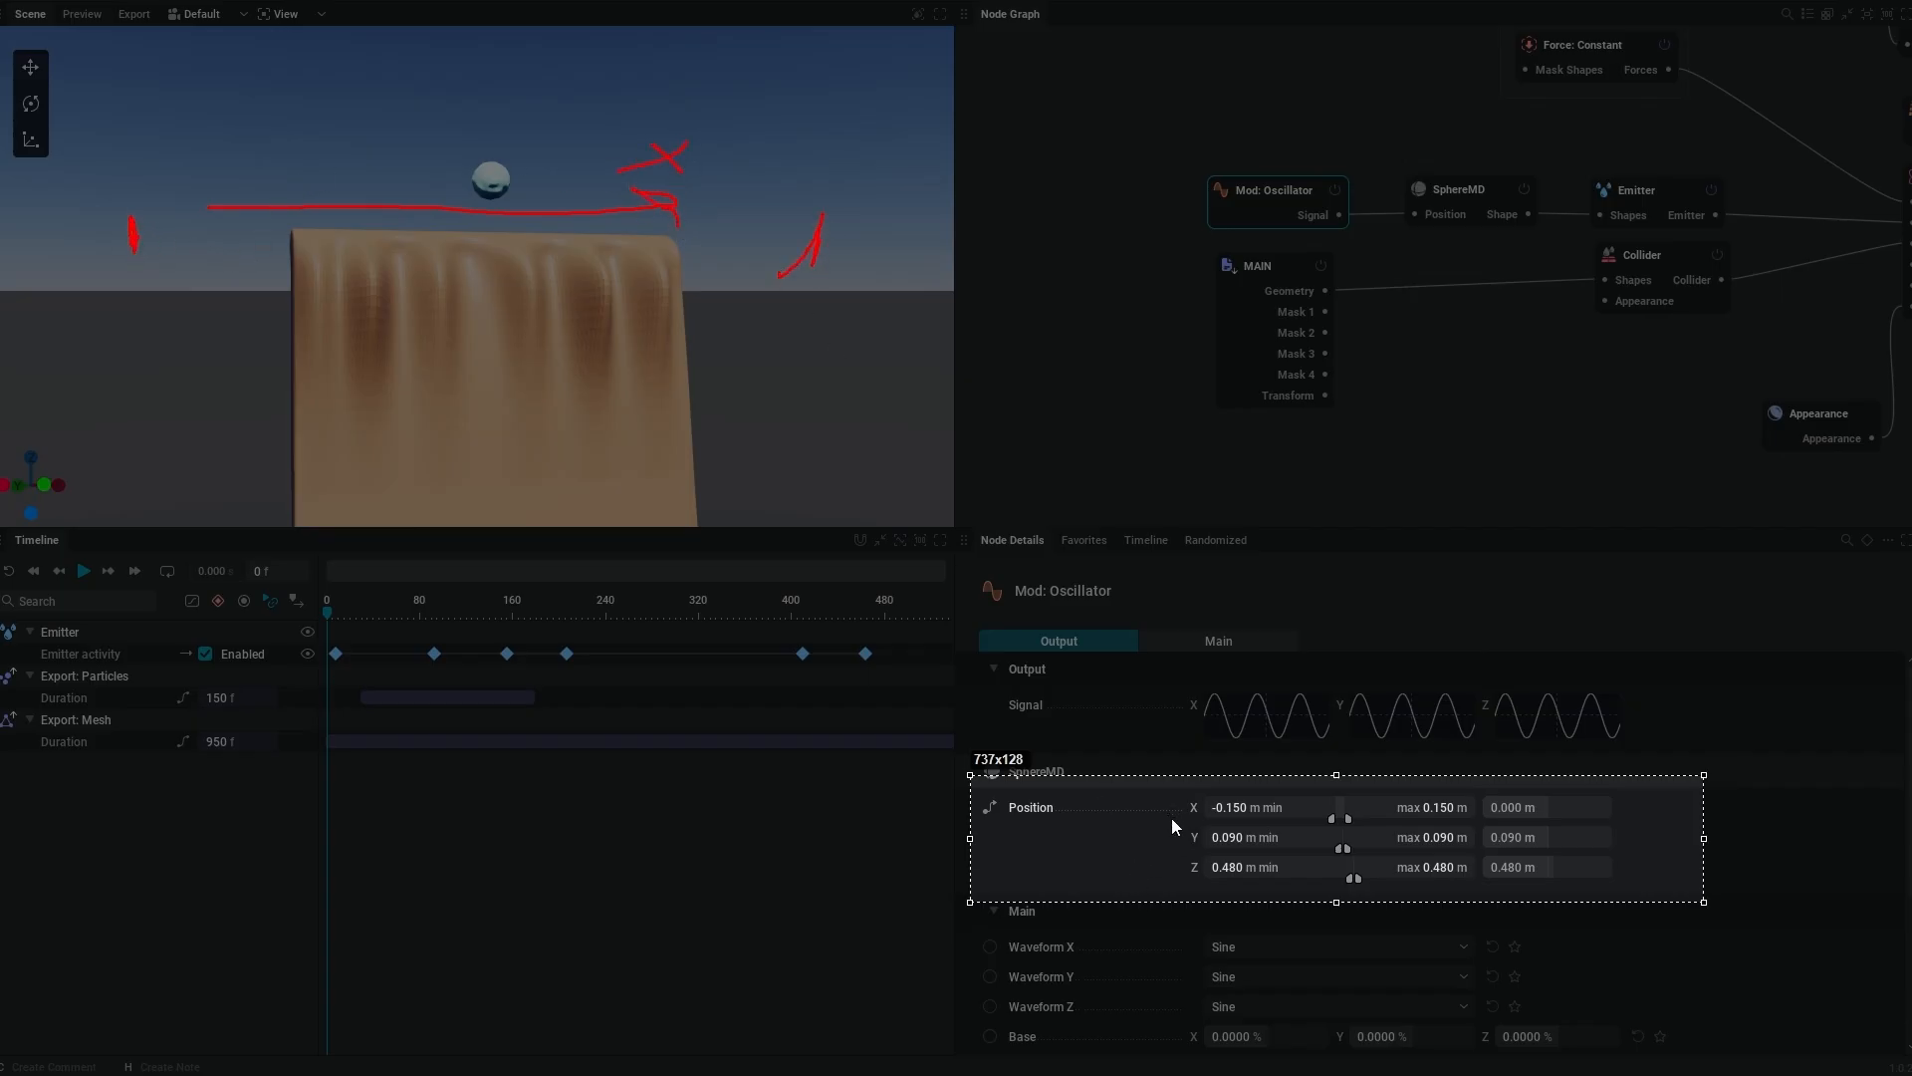
{"action": "left_click_drag", "start_coordinate": [1450, 821], "coordinate": [1505, 822]}
{"action": "key", "text": "Escape"}
Set the oscillator's SphereMD X position range to -0.050 m minimum and 0.050 m maximum
{"action": "left_click", "coordinate": [1226, 814]}
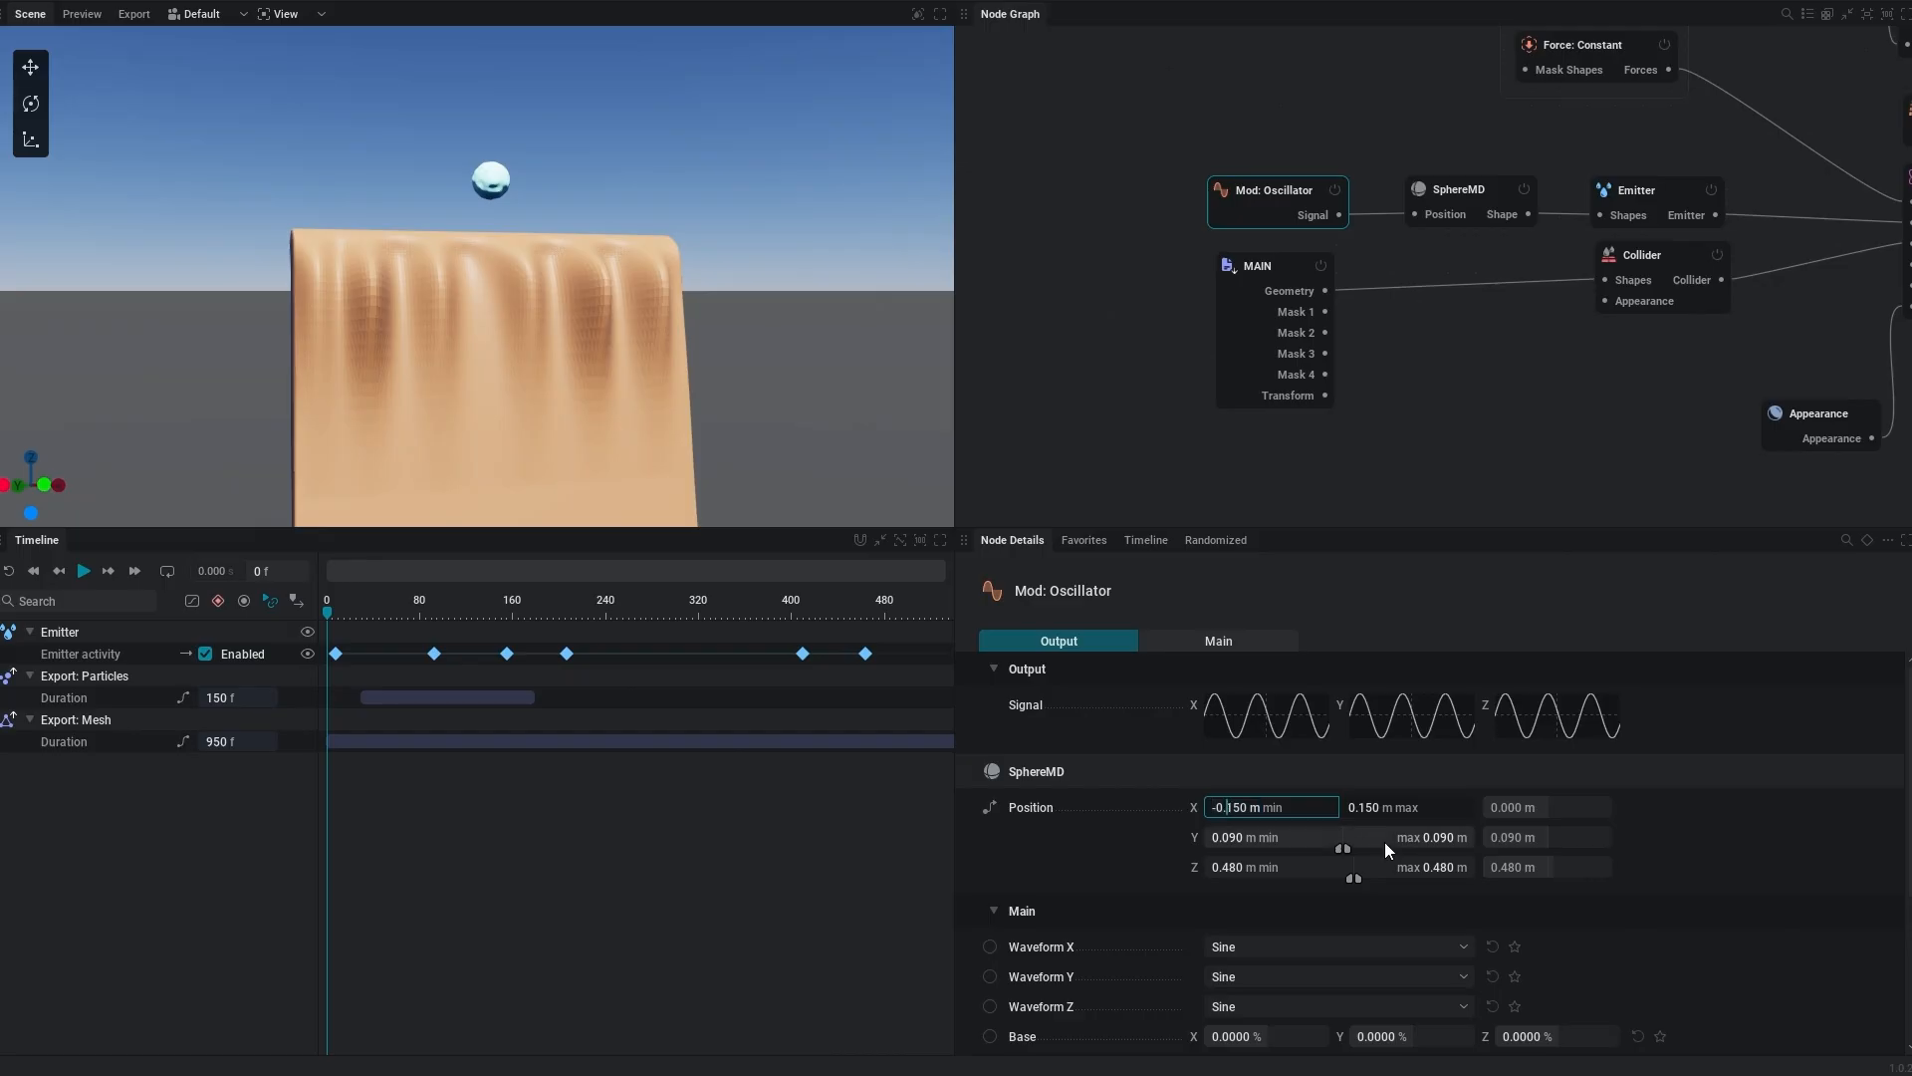
{"action": "type", "text": "-0.05"}
{"action": "key", "text": "Return"}
{"action": "left_click", "coordinate": [1379, 807]}
Run the simulation with the narrowed sphere travel, inspect the flow over the whole block, and reset it
{"action": "key", "text": "space"}
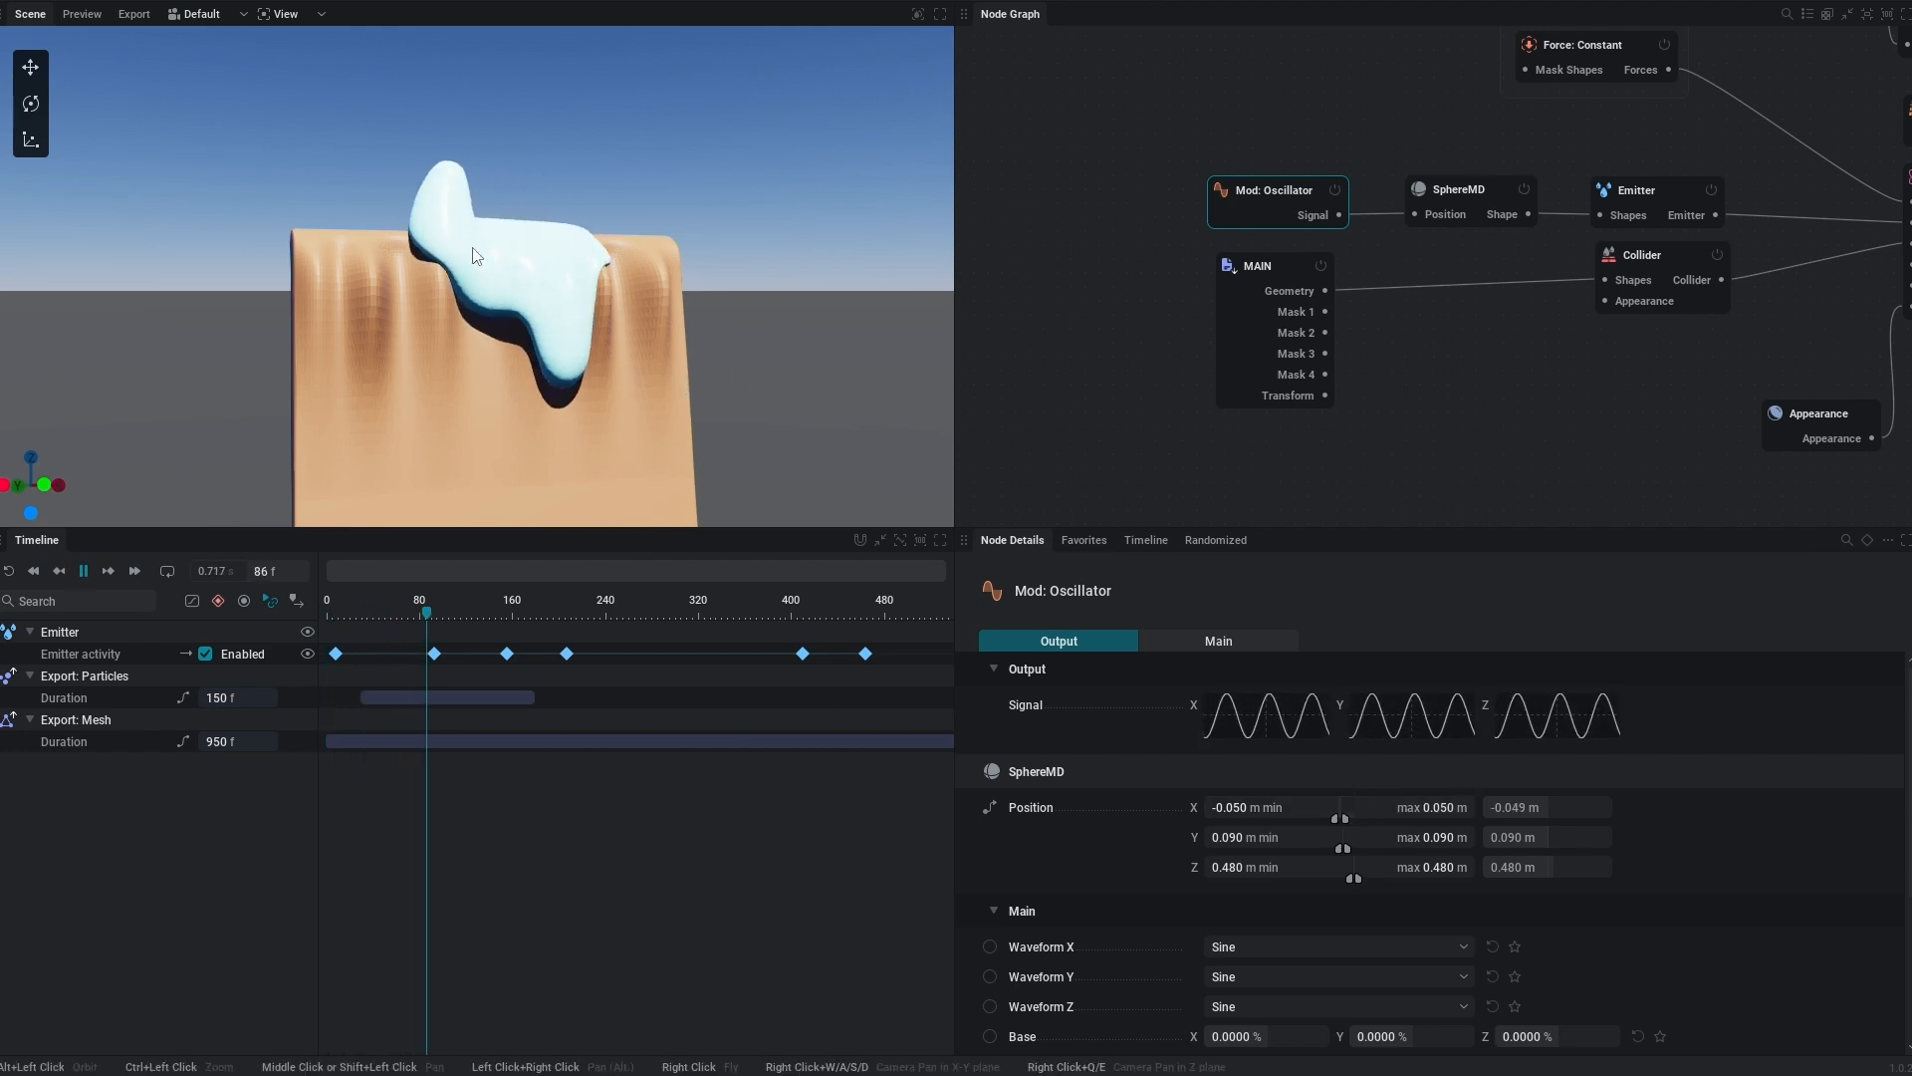
{"action": "right_click_drag", "start_coordinate": [655, 311], "coordinate": [711, 156]}
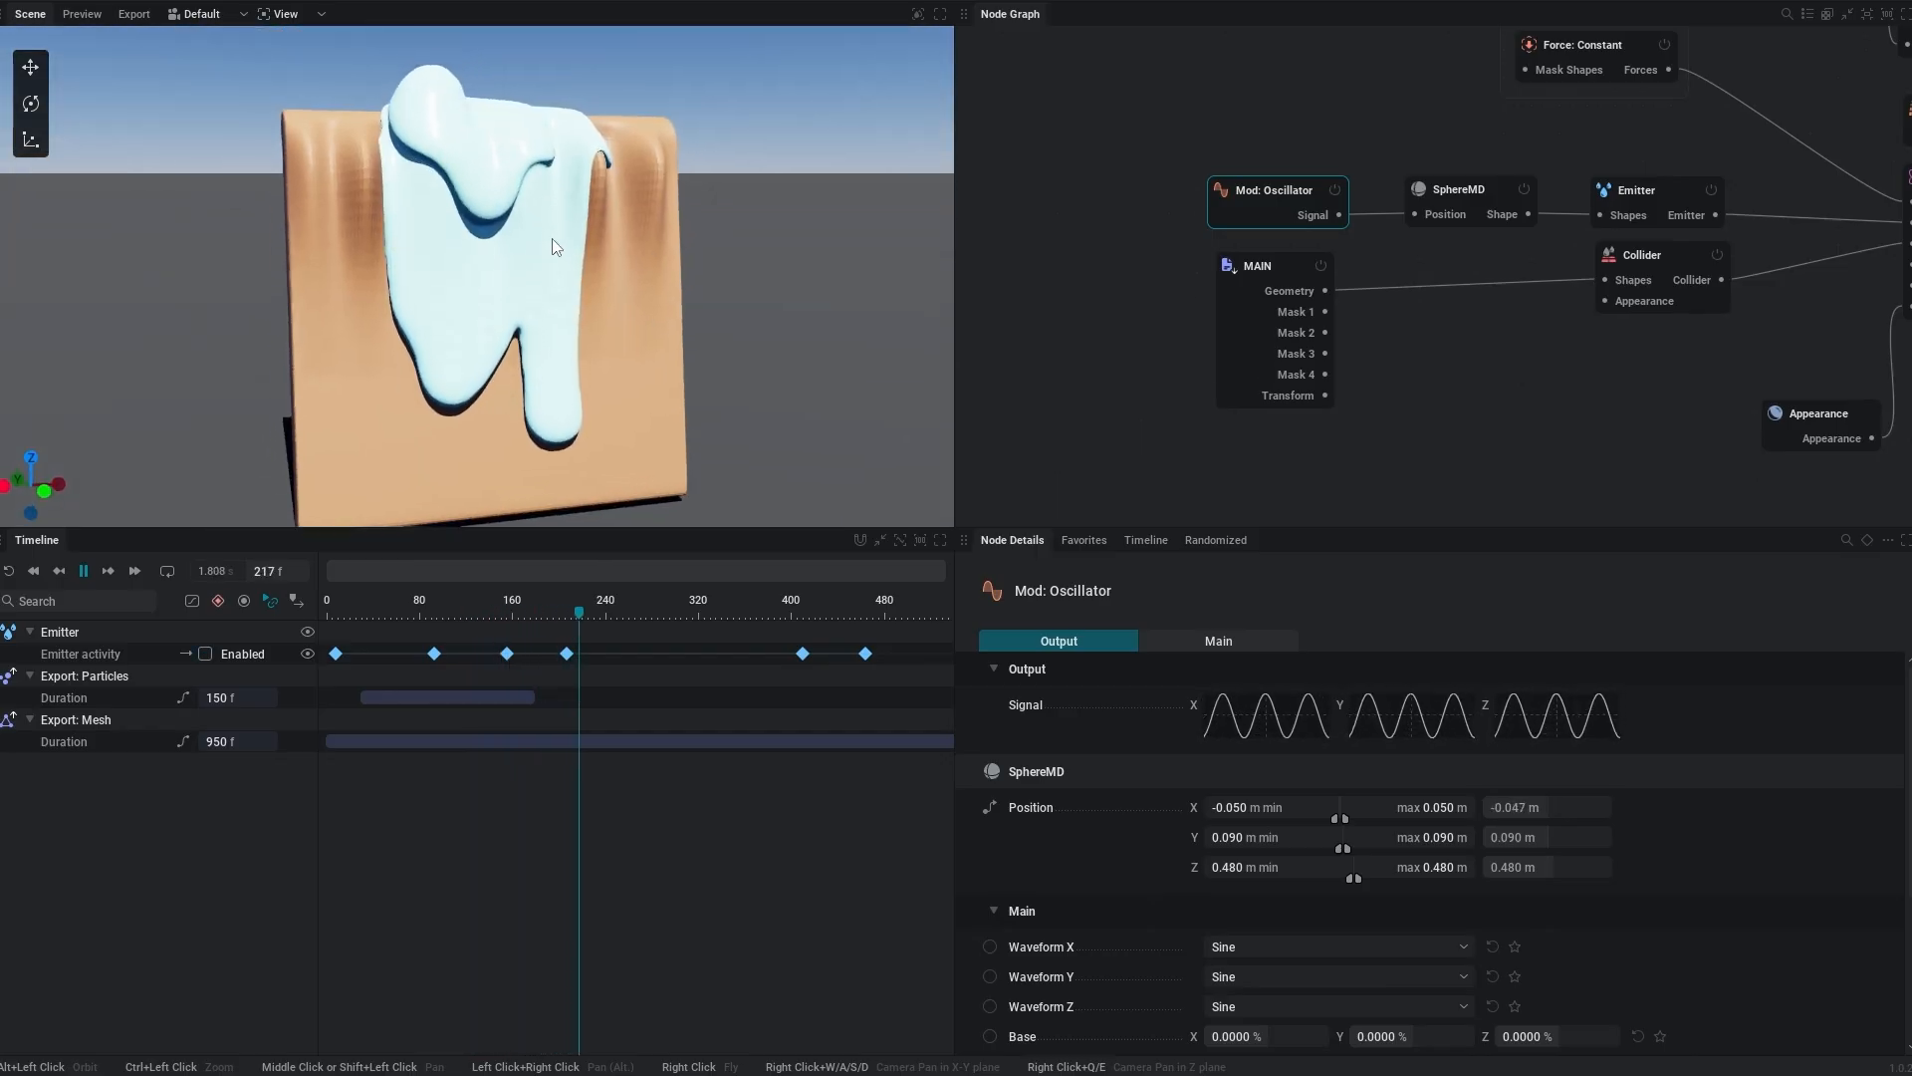
{"action": "key", "text": "r"}
{"action": "key", "text": "space"}
{"action": "key", "text": "r"}
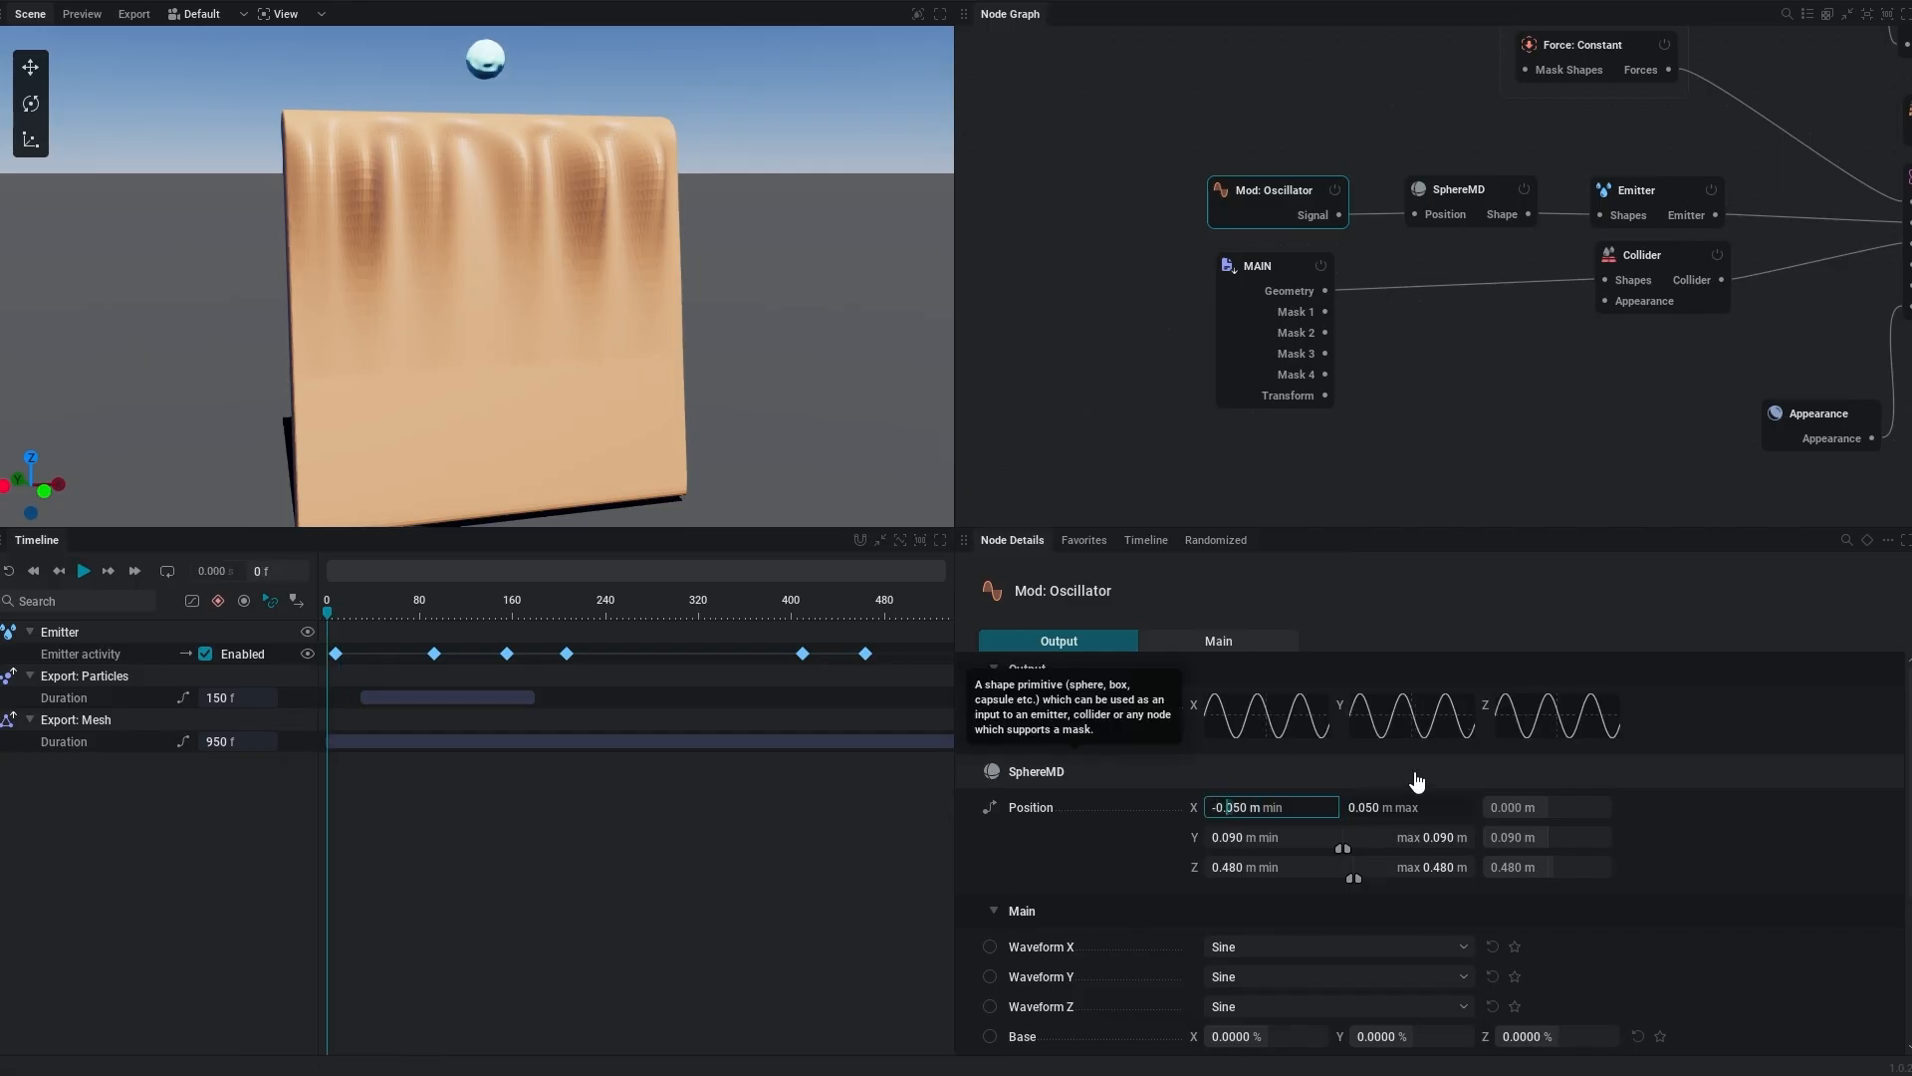
Restore the SphereMD X position range to -0.150 m minimum and 0.150 m maximum
{"action": "left_click", "coordinate": [1370, 788]}
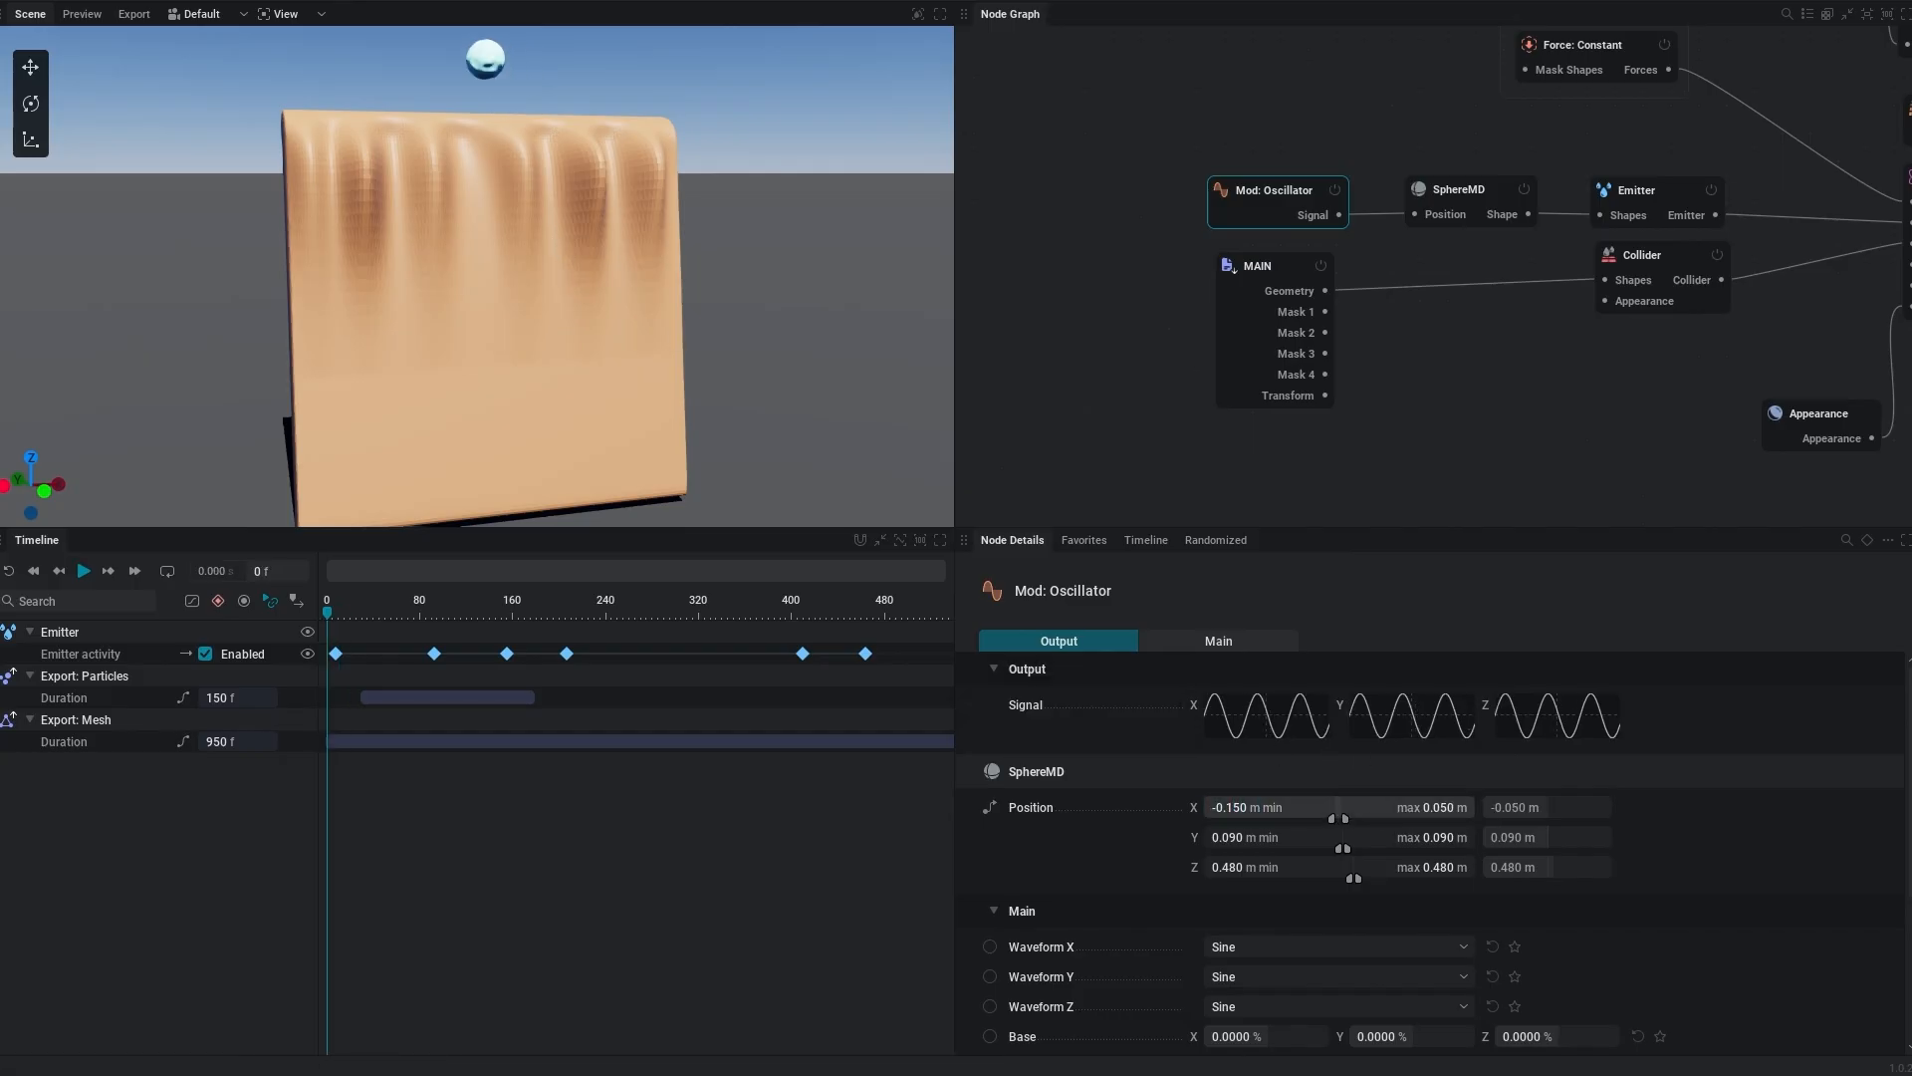
{"action": "left_click", "coordinate": [1407, 806]}
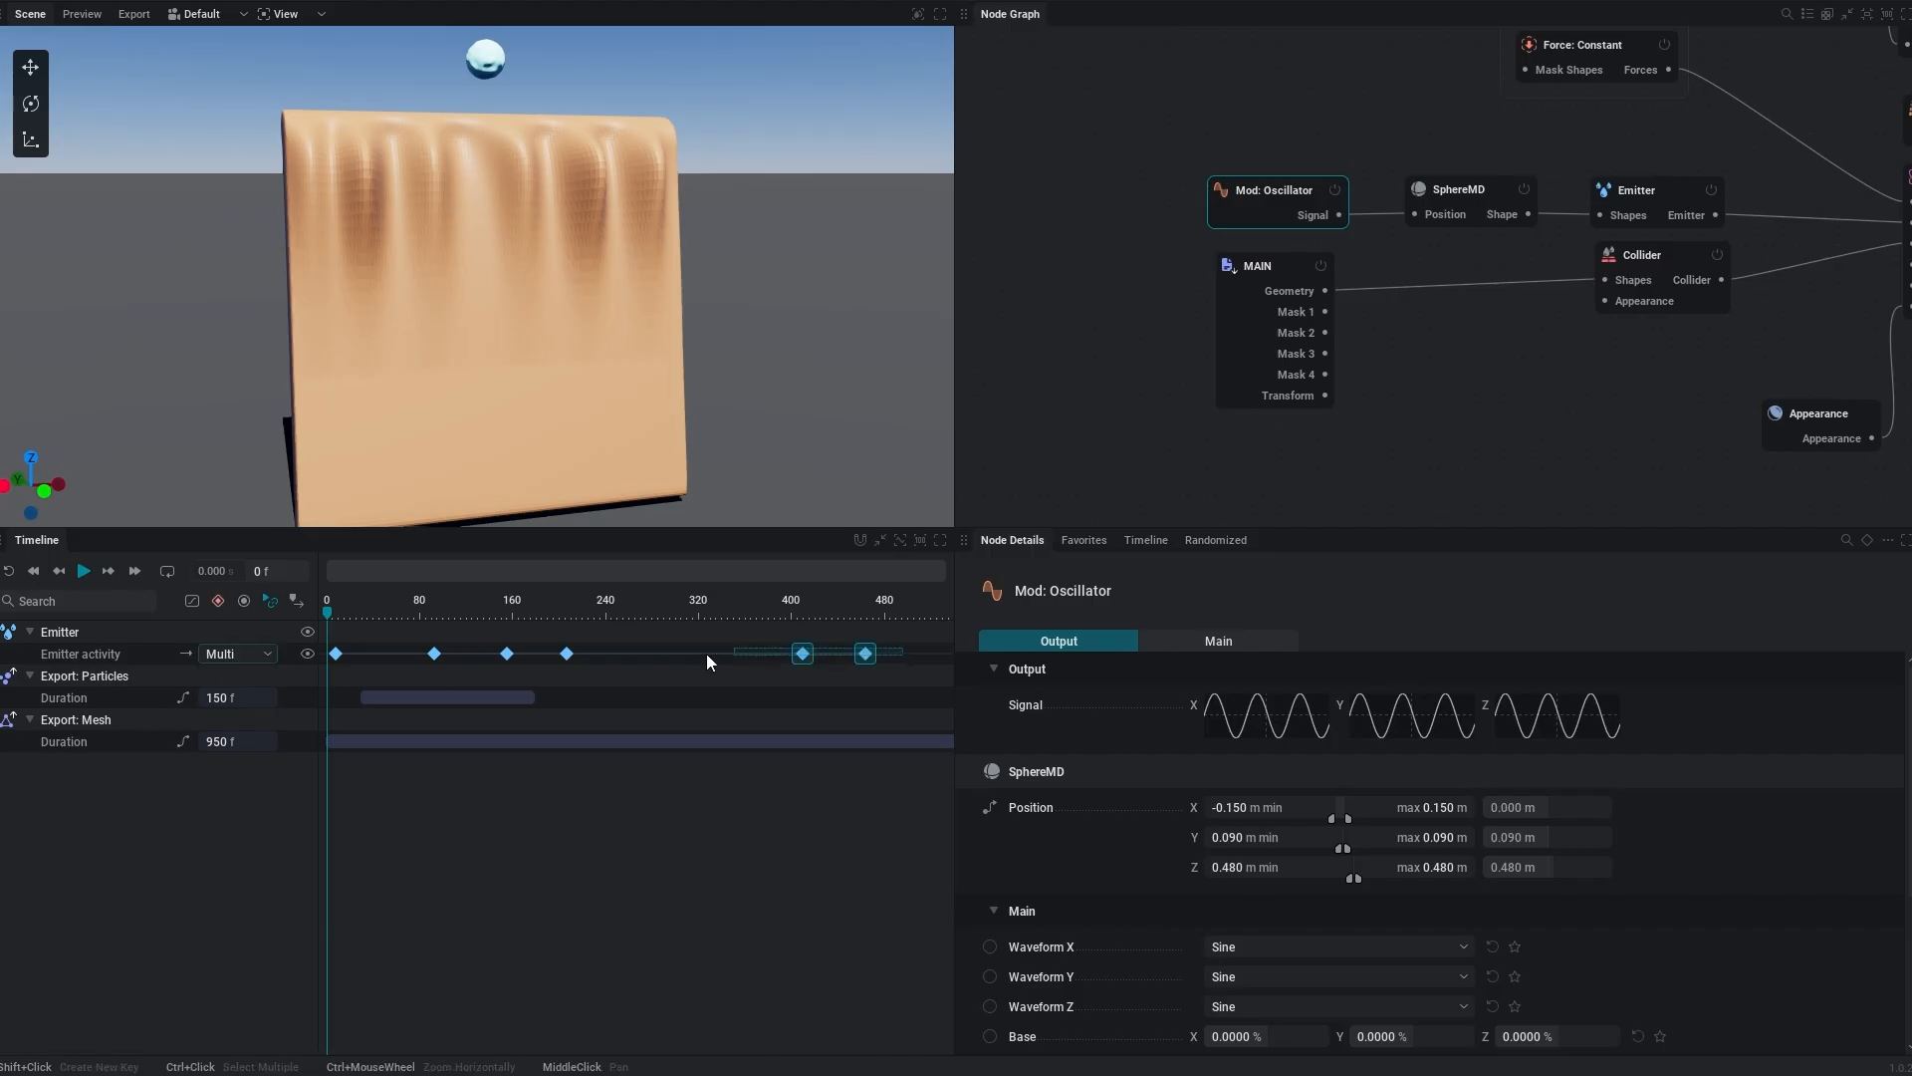
Delete every Emitter activity keyframe after the first and run the simulation with continuous emission, pausing it
{"action": "key", "text": "Delete"}
{"action": "key", "text": "space"}
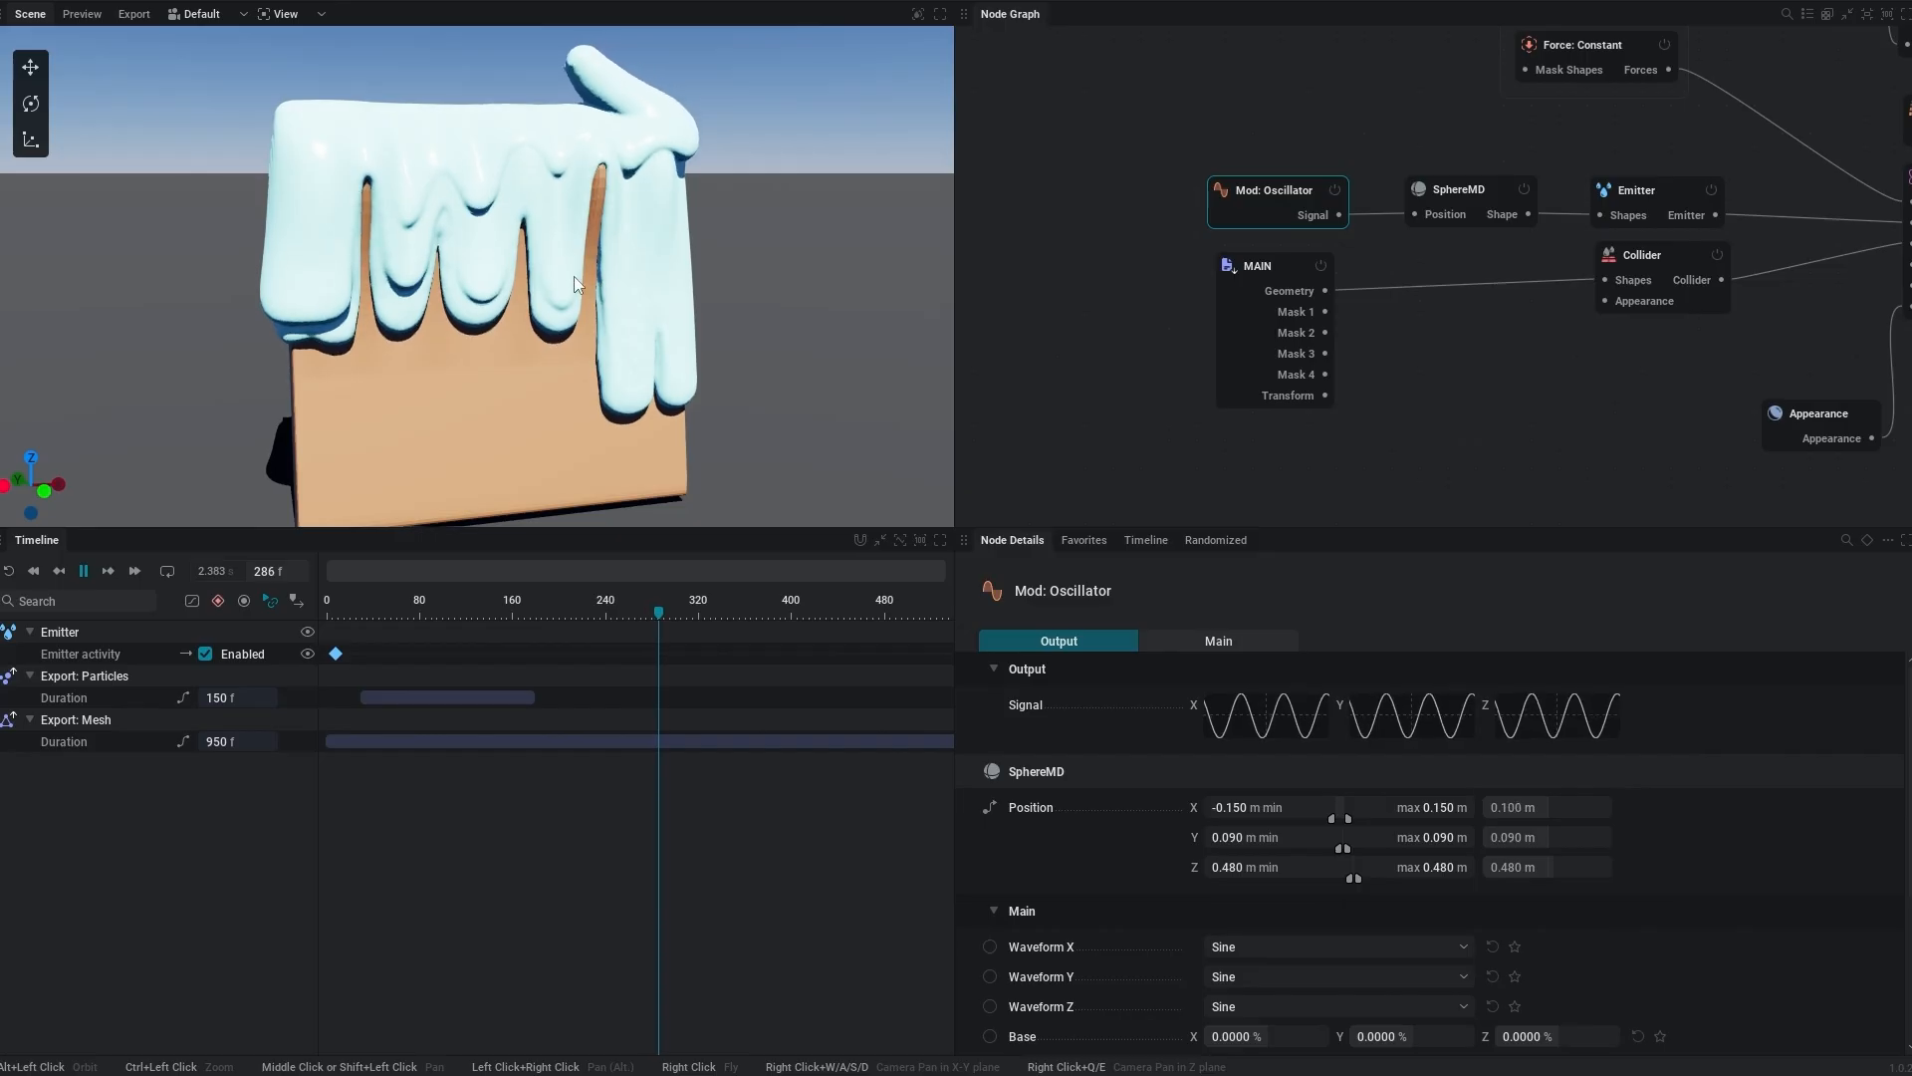
{"action": "key", "text": "space"}
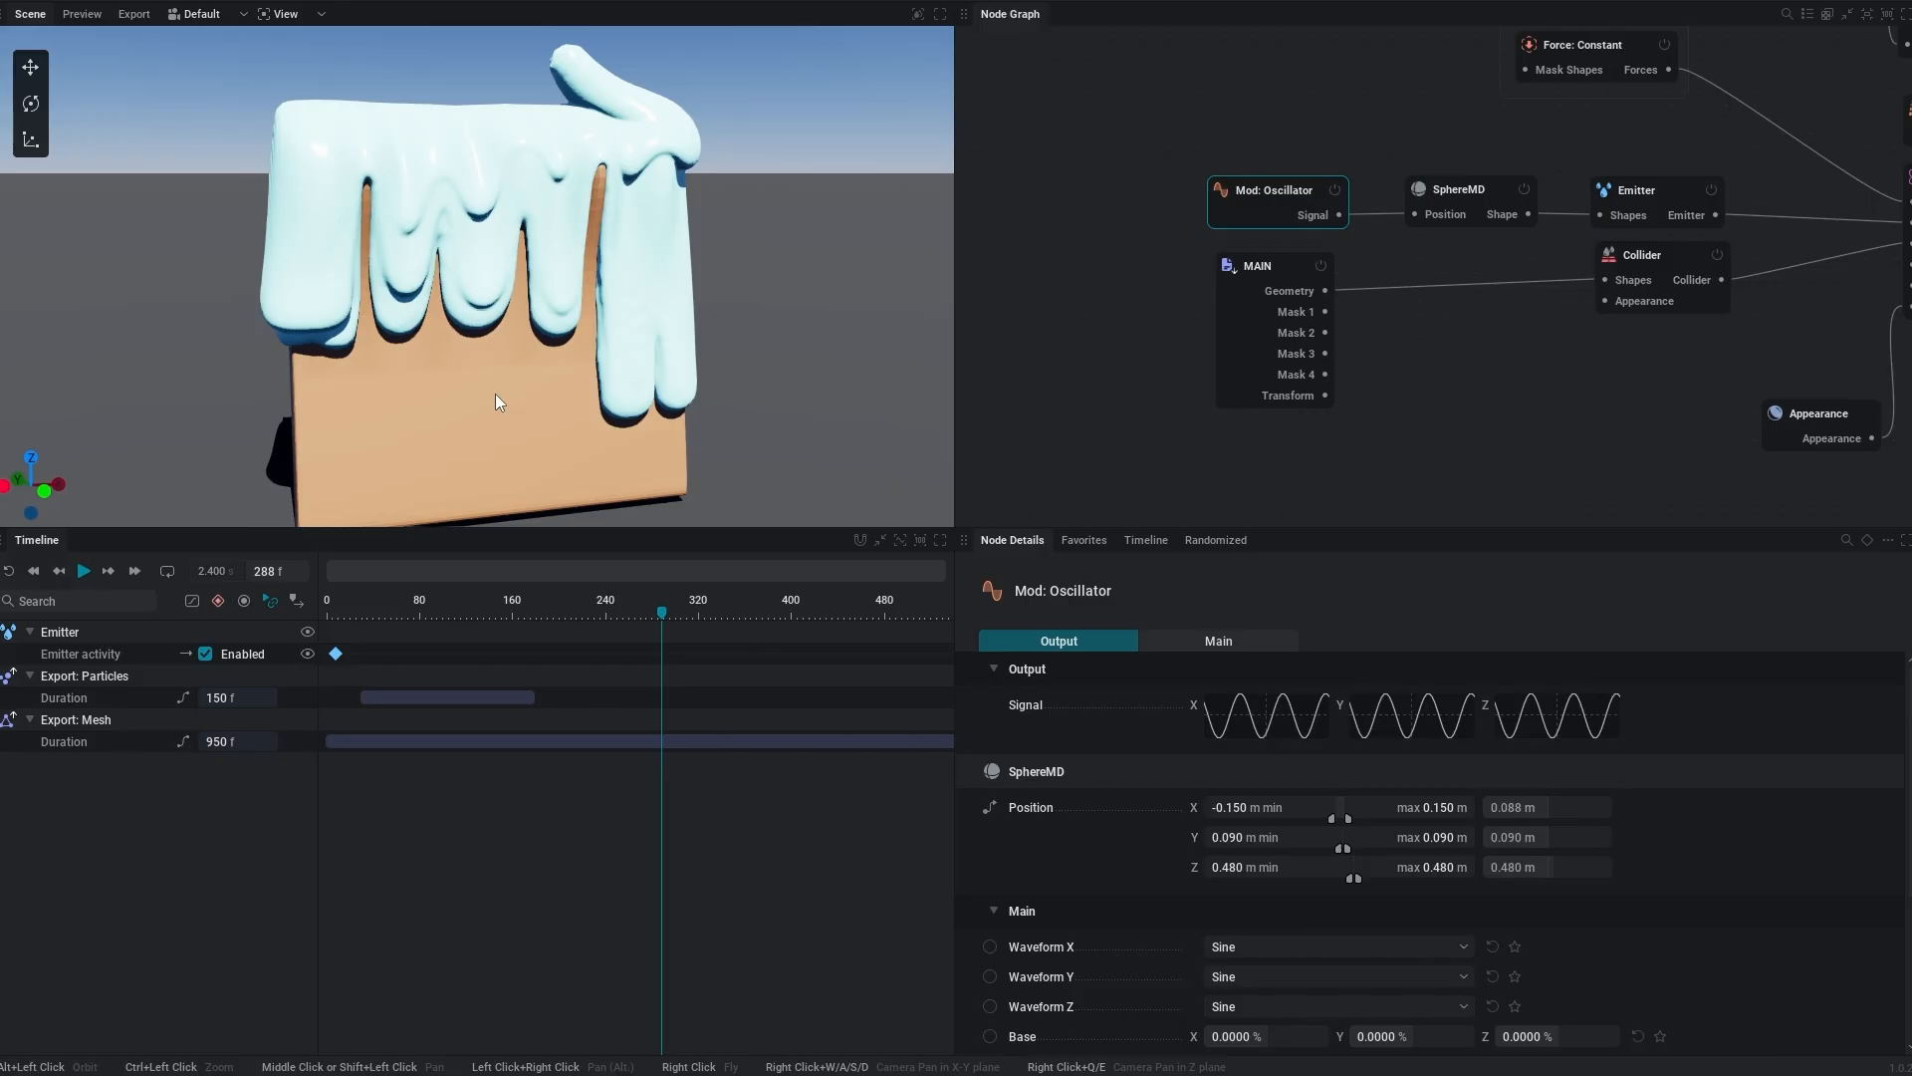
Undo the Emitter activity keyframe deletion and rerun the simulation, pausing it before the second pour begins
{"action": "key", "text": "ctrl+z"}
{"action": "key", "text": "space"}
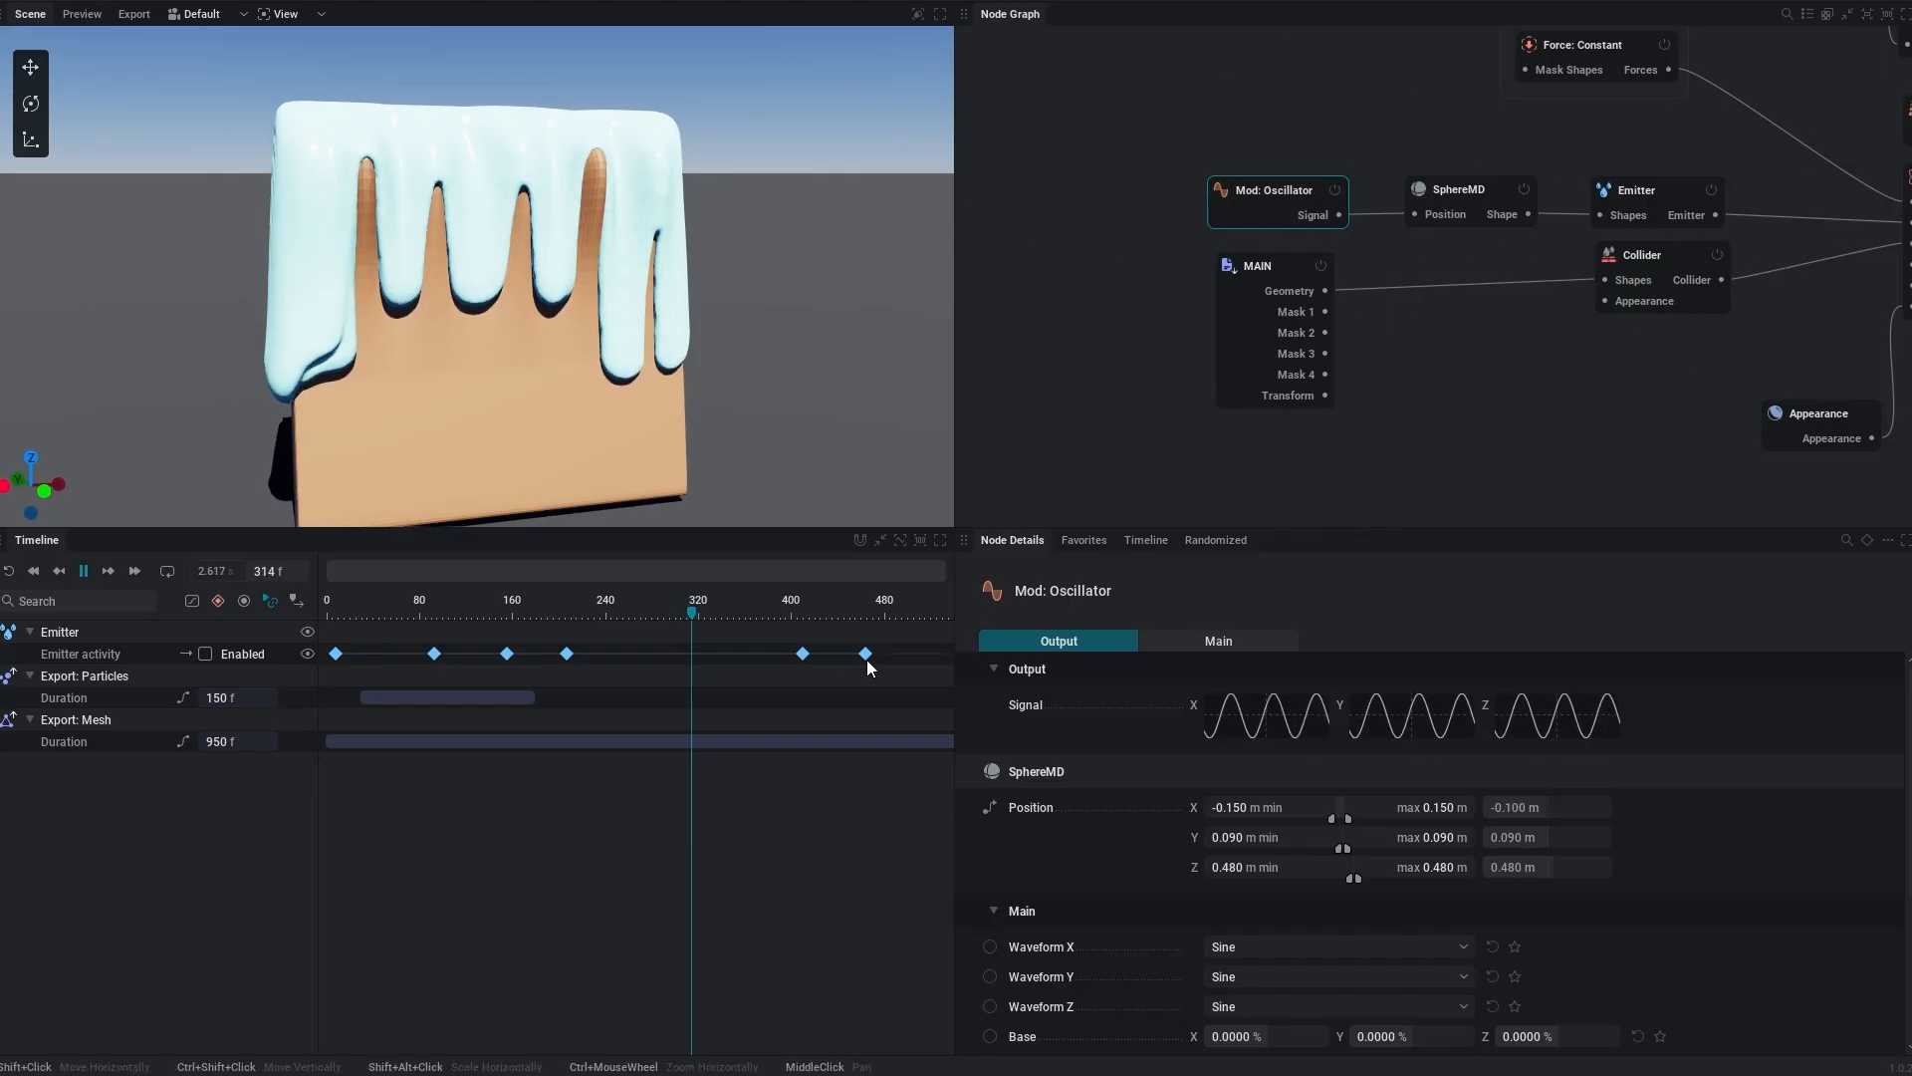
{"action": "key", "text": "space"}
Move the fifth Emitter activity keyframe earlier to about frame 357 and continue the simulation to check the second pour
{"action": "left_click", "coordinate": [799, 654]}
{"action": "left_click_drag", "start_coordinate": [799, 655], "coordinate": [738, 658]}
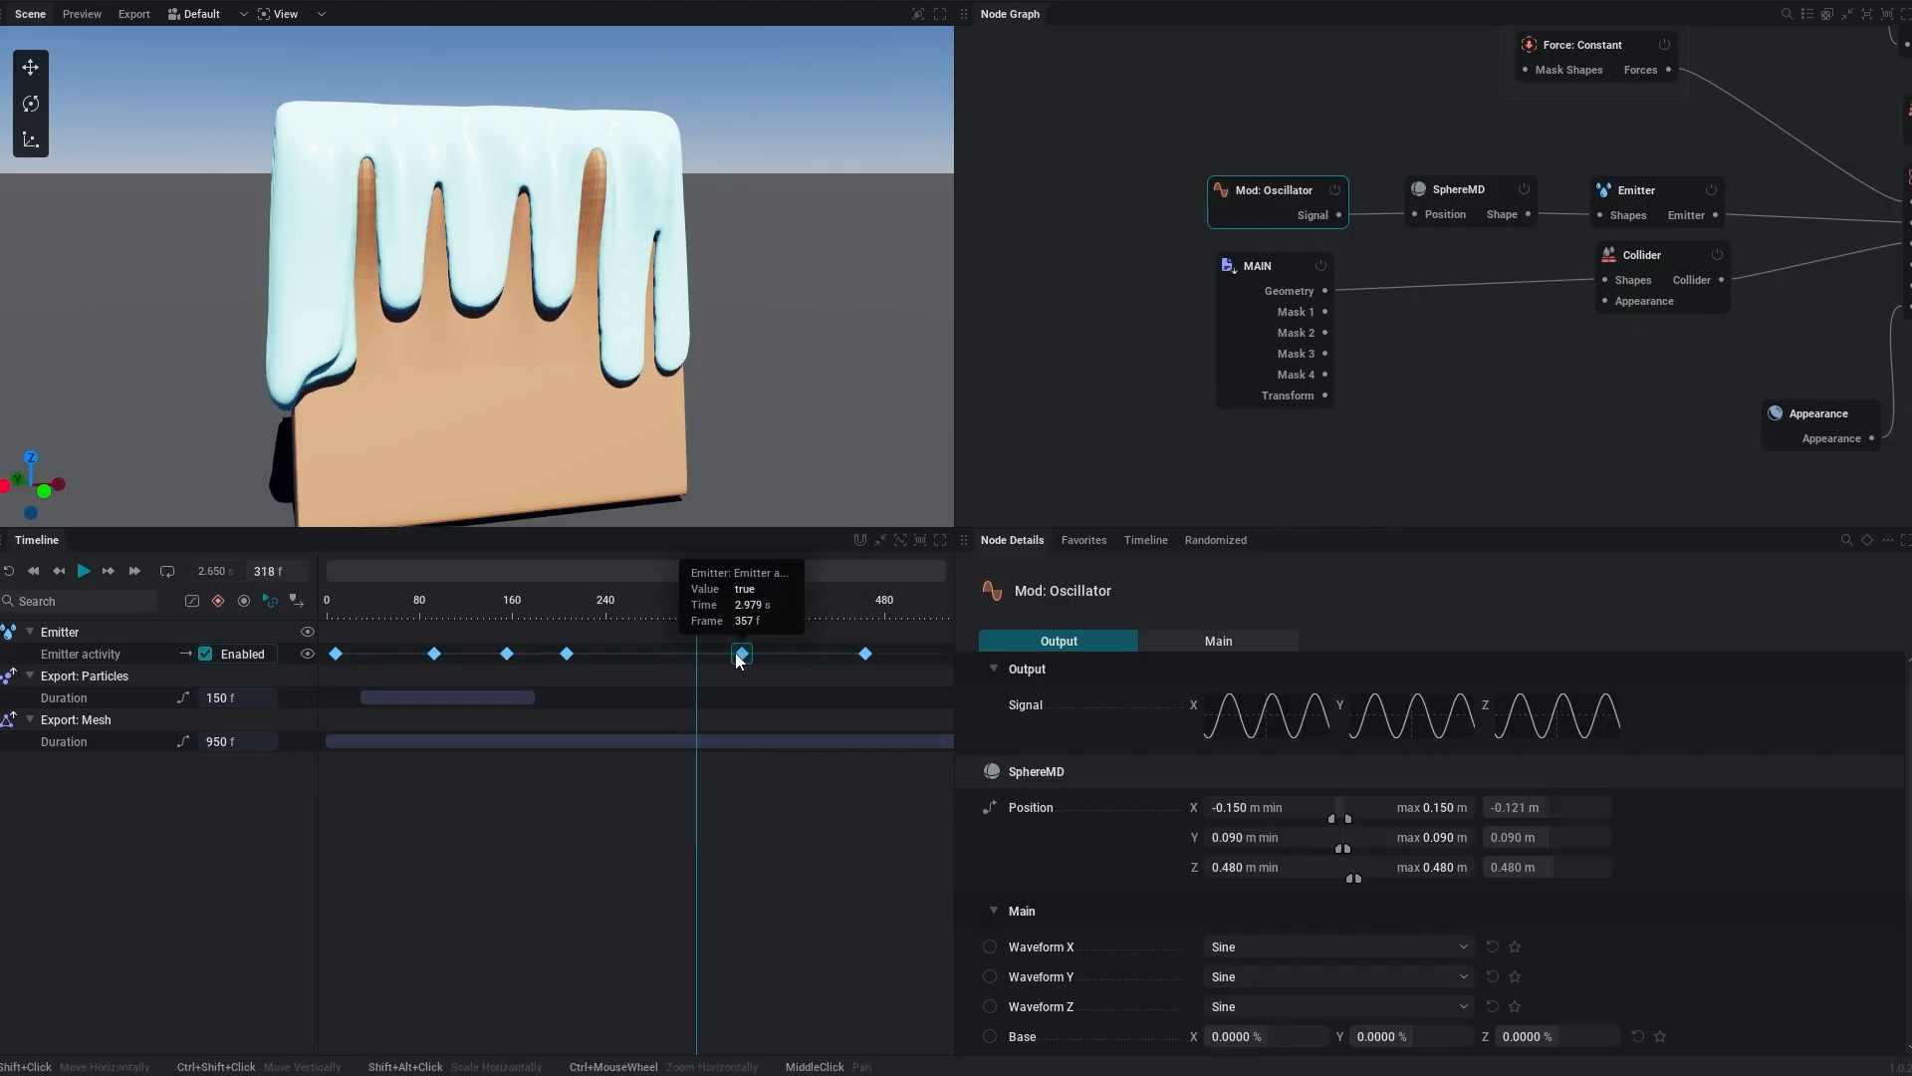
{"action": "key", "text": "space"}
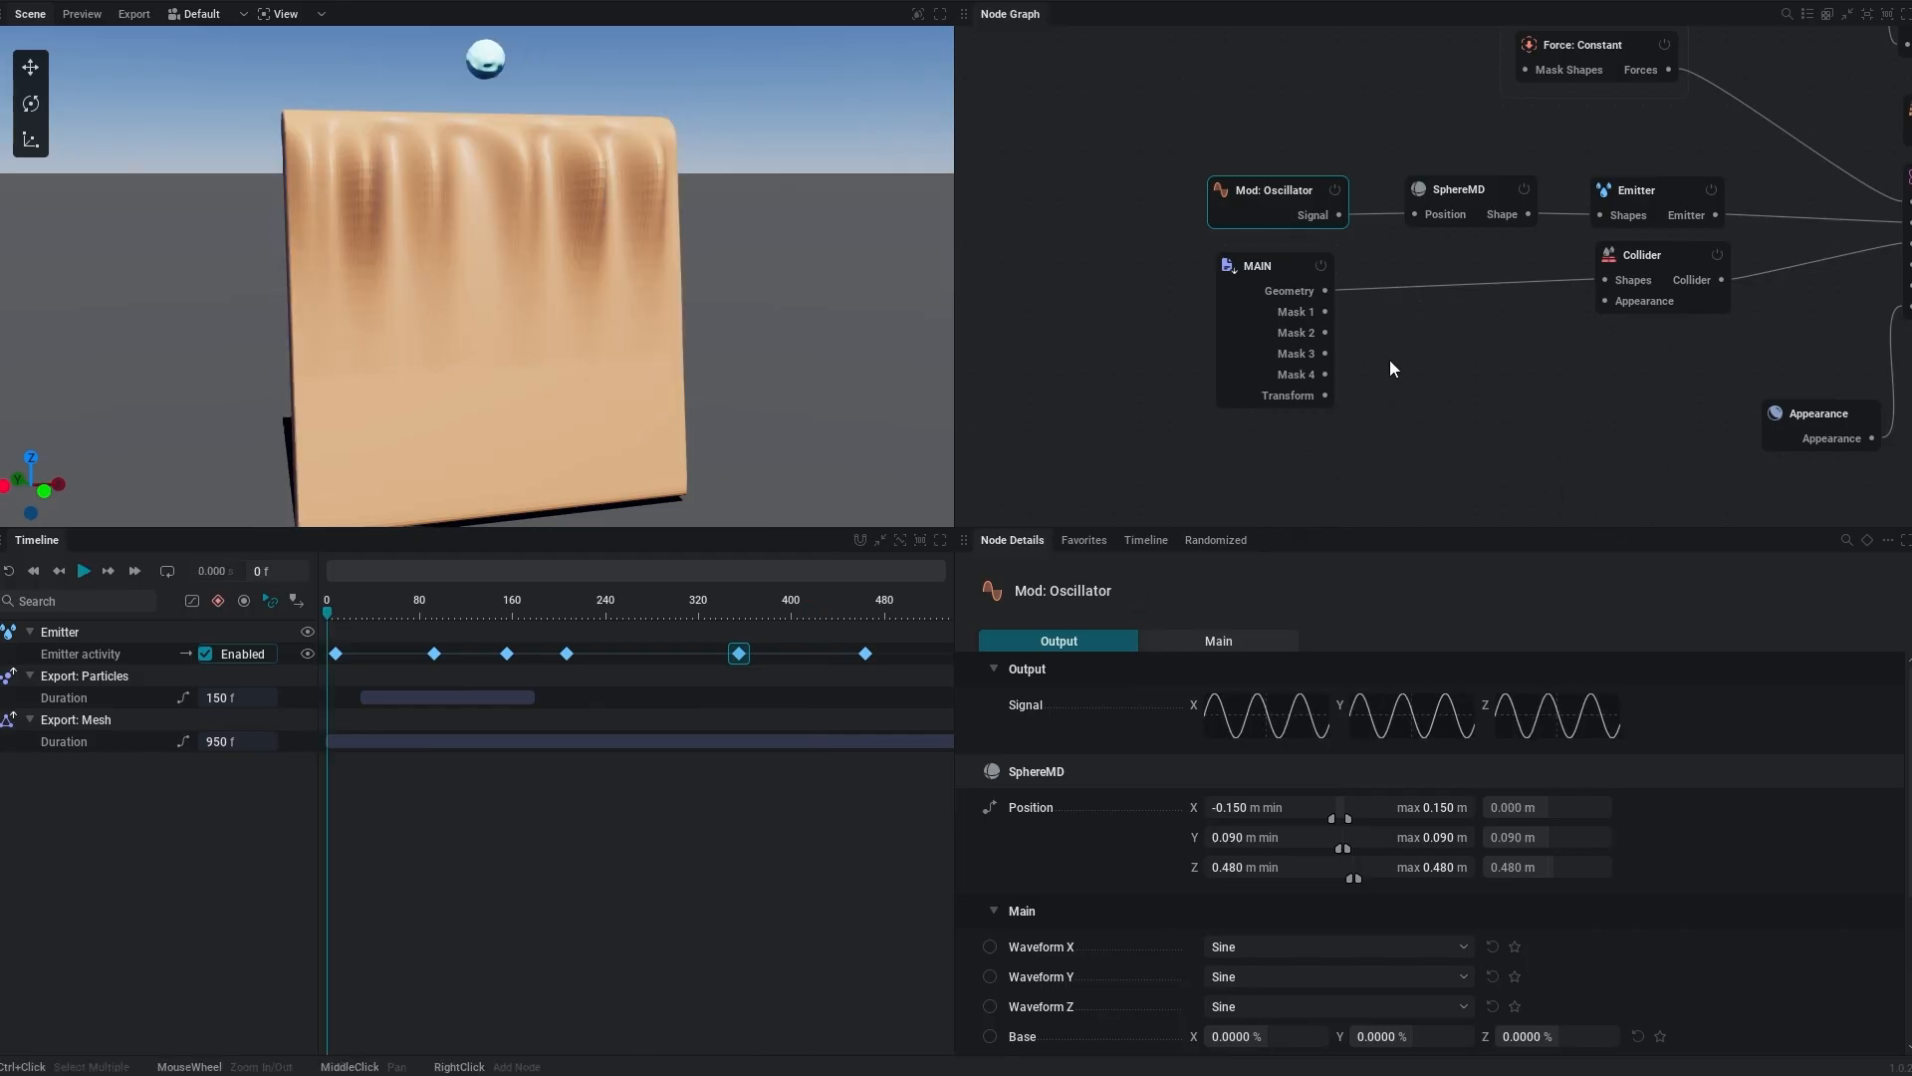
{"action": "middle_click_drag", "start_coordinate": [1476, 382], "coordinate": [1306, 424]}
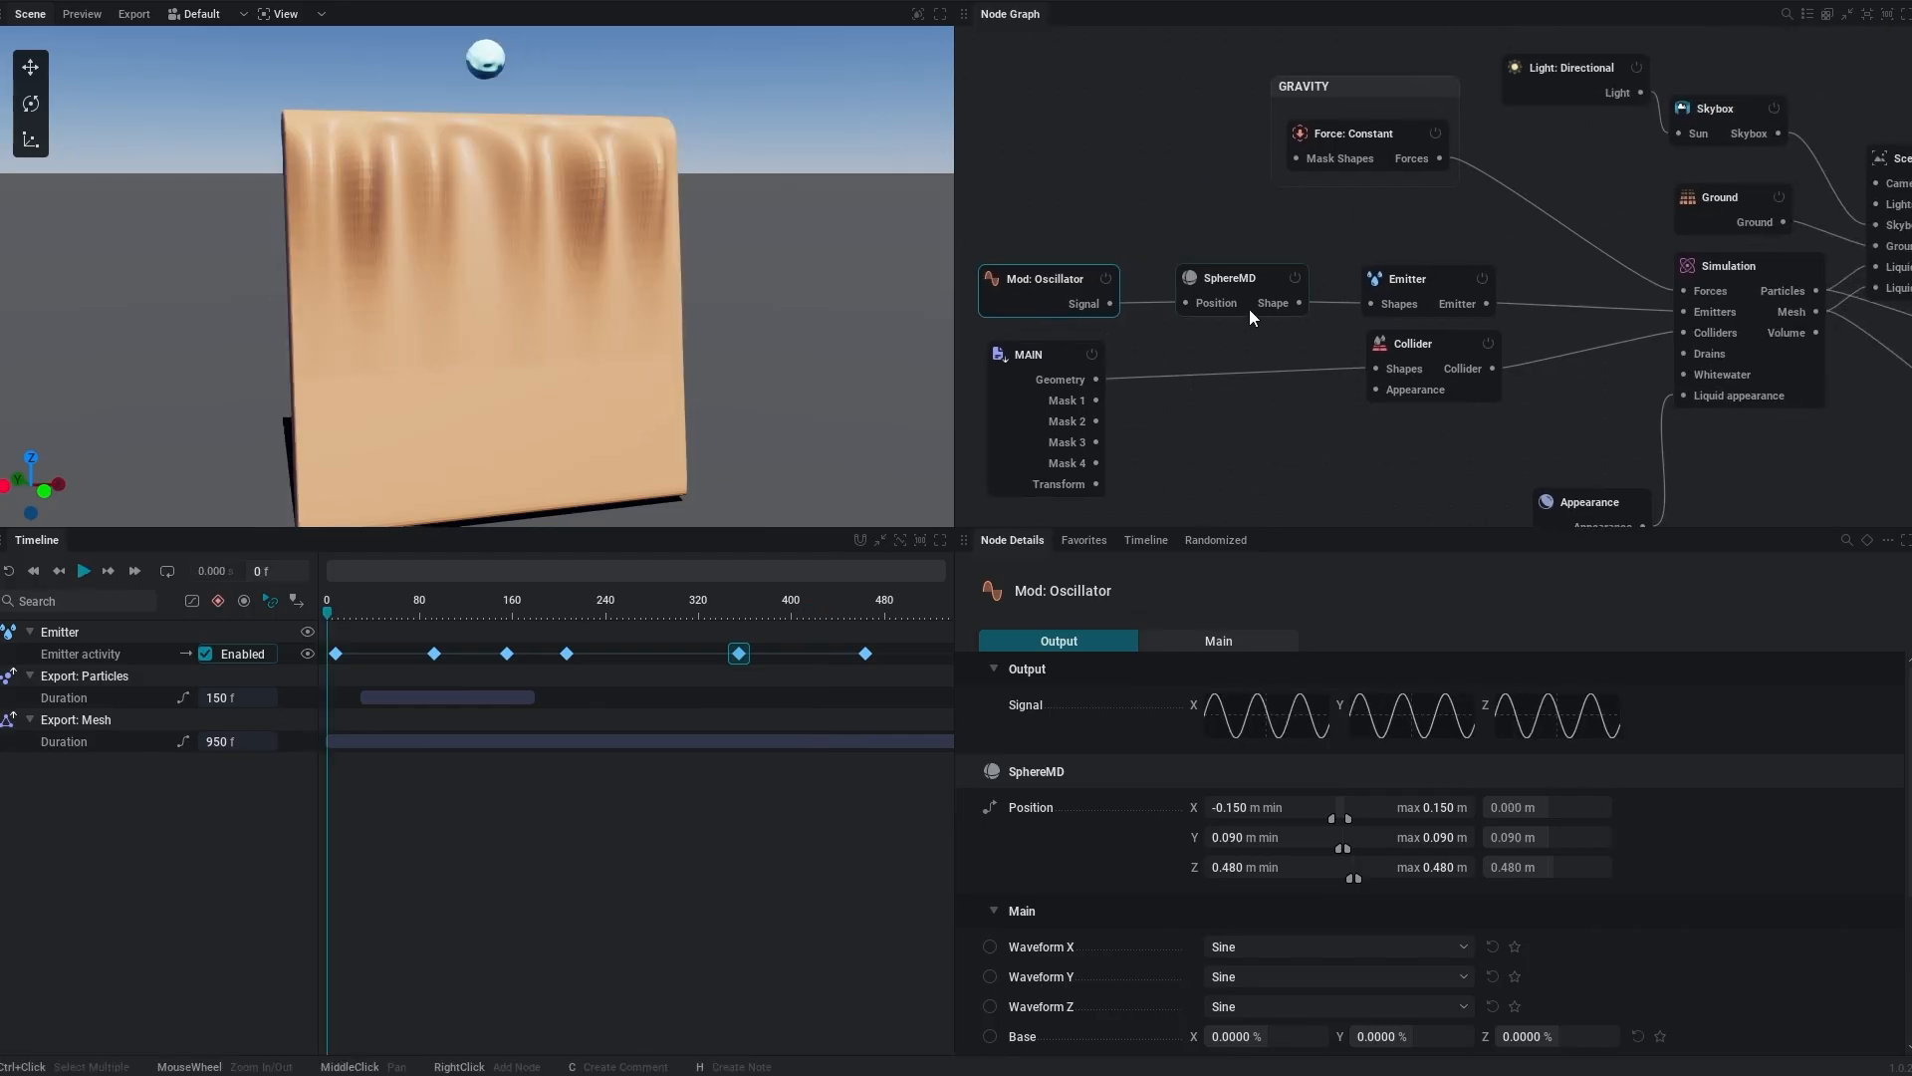
Set the radius of the SphereMD emitter shape to 0.0220 m
{"action": "left_click", "coordinate": [1255, 281]}
{"action": "right_click_drag", "start_coordinate": [820, 218], "coordinate": [792, 171]}
{"action": "left_click_drag", "start_coordinate": [478, 239], "coordinate": [658, 344], "text": "alt"}
{"action": "scroll", "coordinate": [578, 261], "scroll_direction": "up", "scroll_amount": 4}
{"action": "mouse_move", "coordinate": [760, 217]}
{"action": "right_mouse_down"}
{"action": "mouse_move", "coordinate": [757, 150]}
{"action": "mouse_move", "coordinate": [760, 217]}
{"action": "right_mouse_up"}
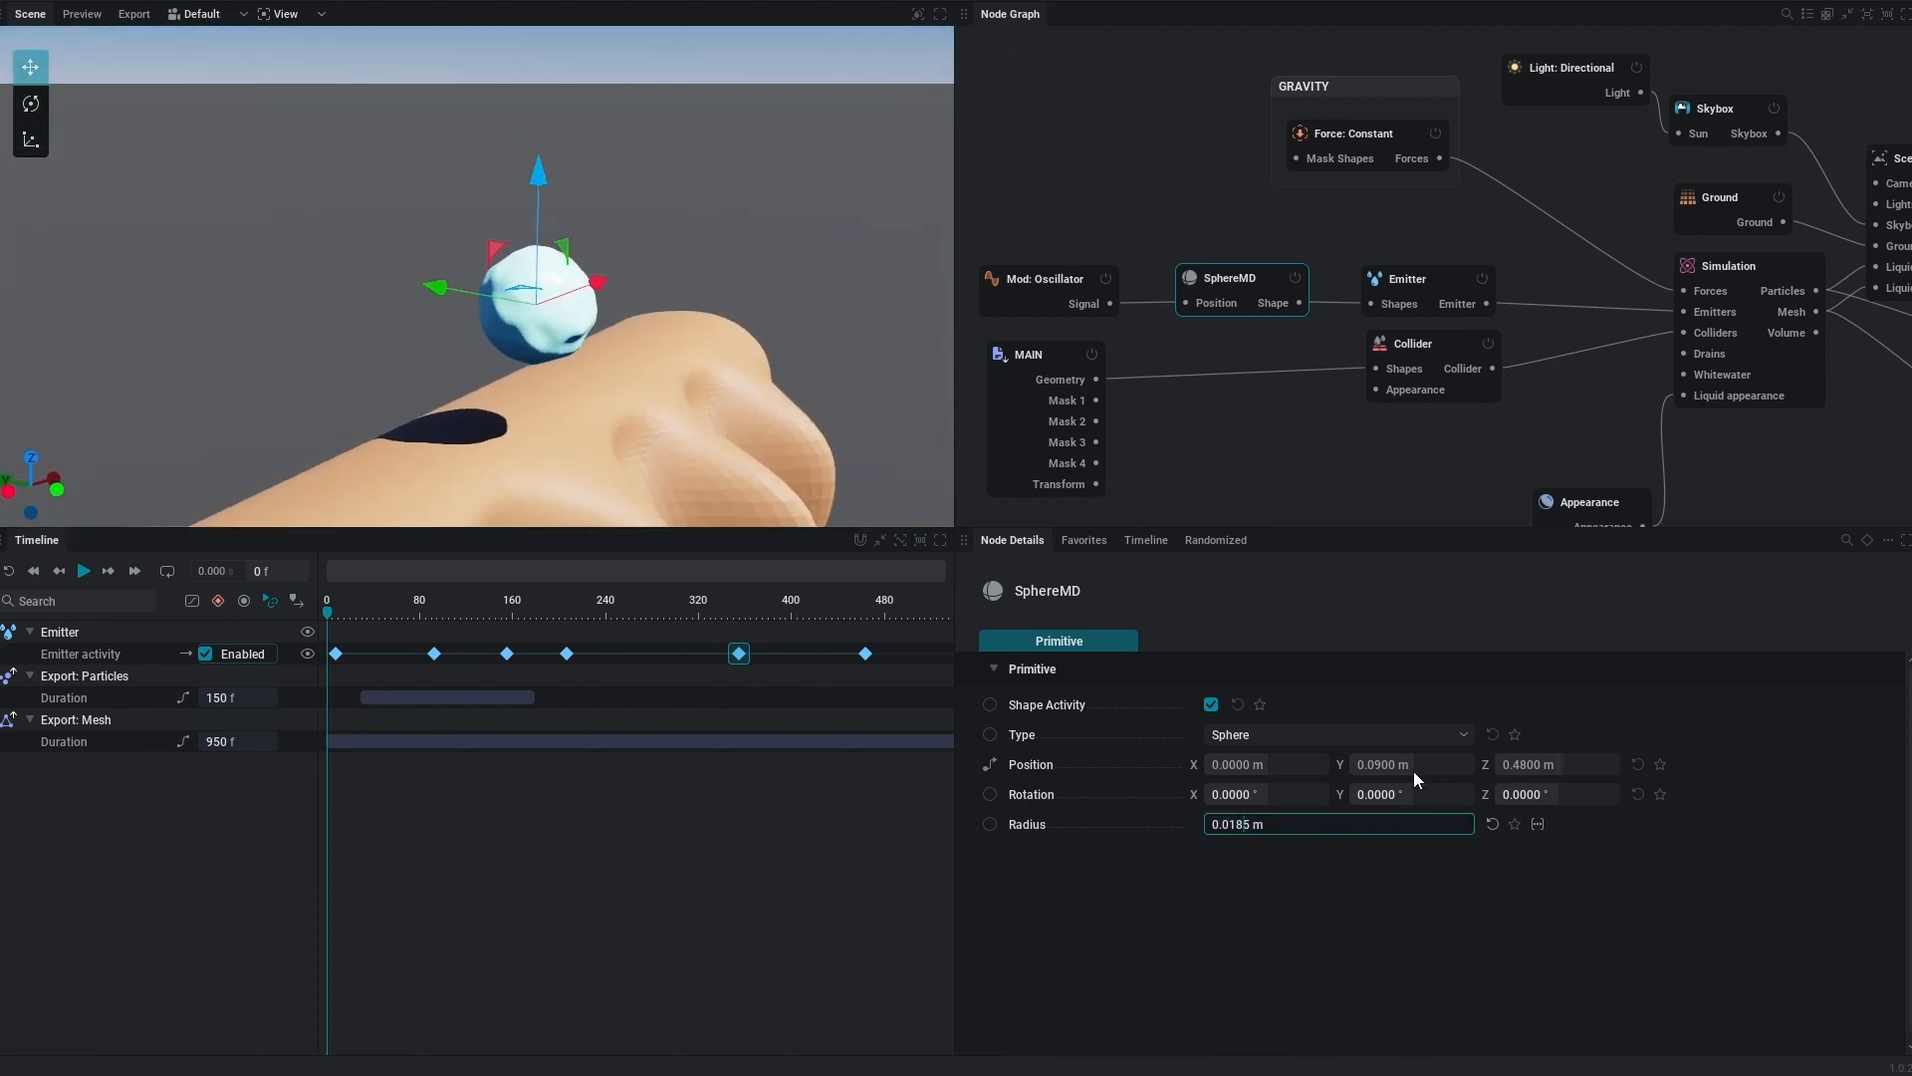
{"action": "key", "text": "Left"}
{"action": "key", "text": "Left"}
{"action": "key", "text": "Left"}
{"action": "type", "text": "22"}
{"action": "key", "text": "Return"}
Run the simulation with the larger emitter sphere and pause it near frame 196 to check the drips from the front
{"action": "key", "text": "space"}
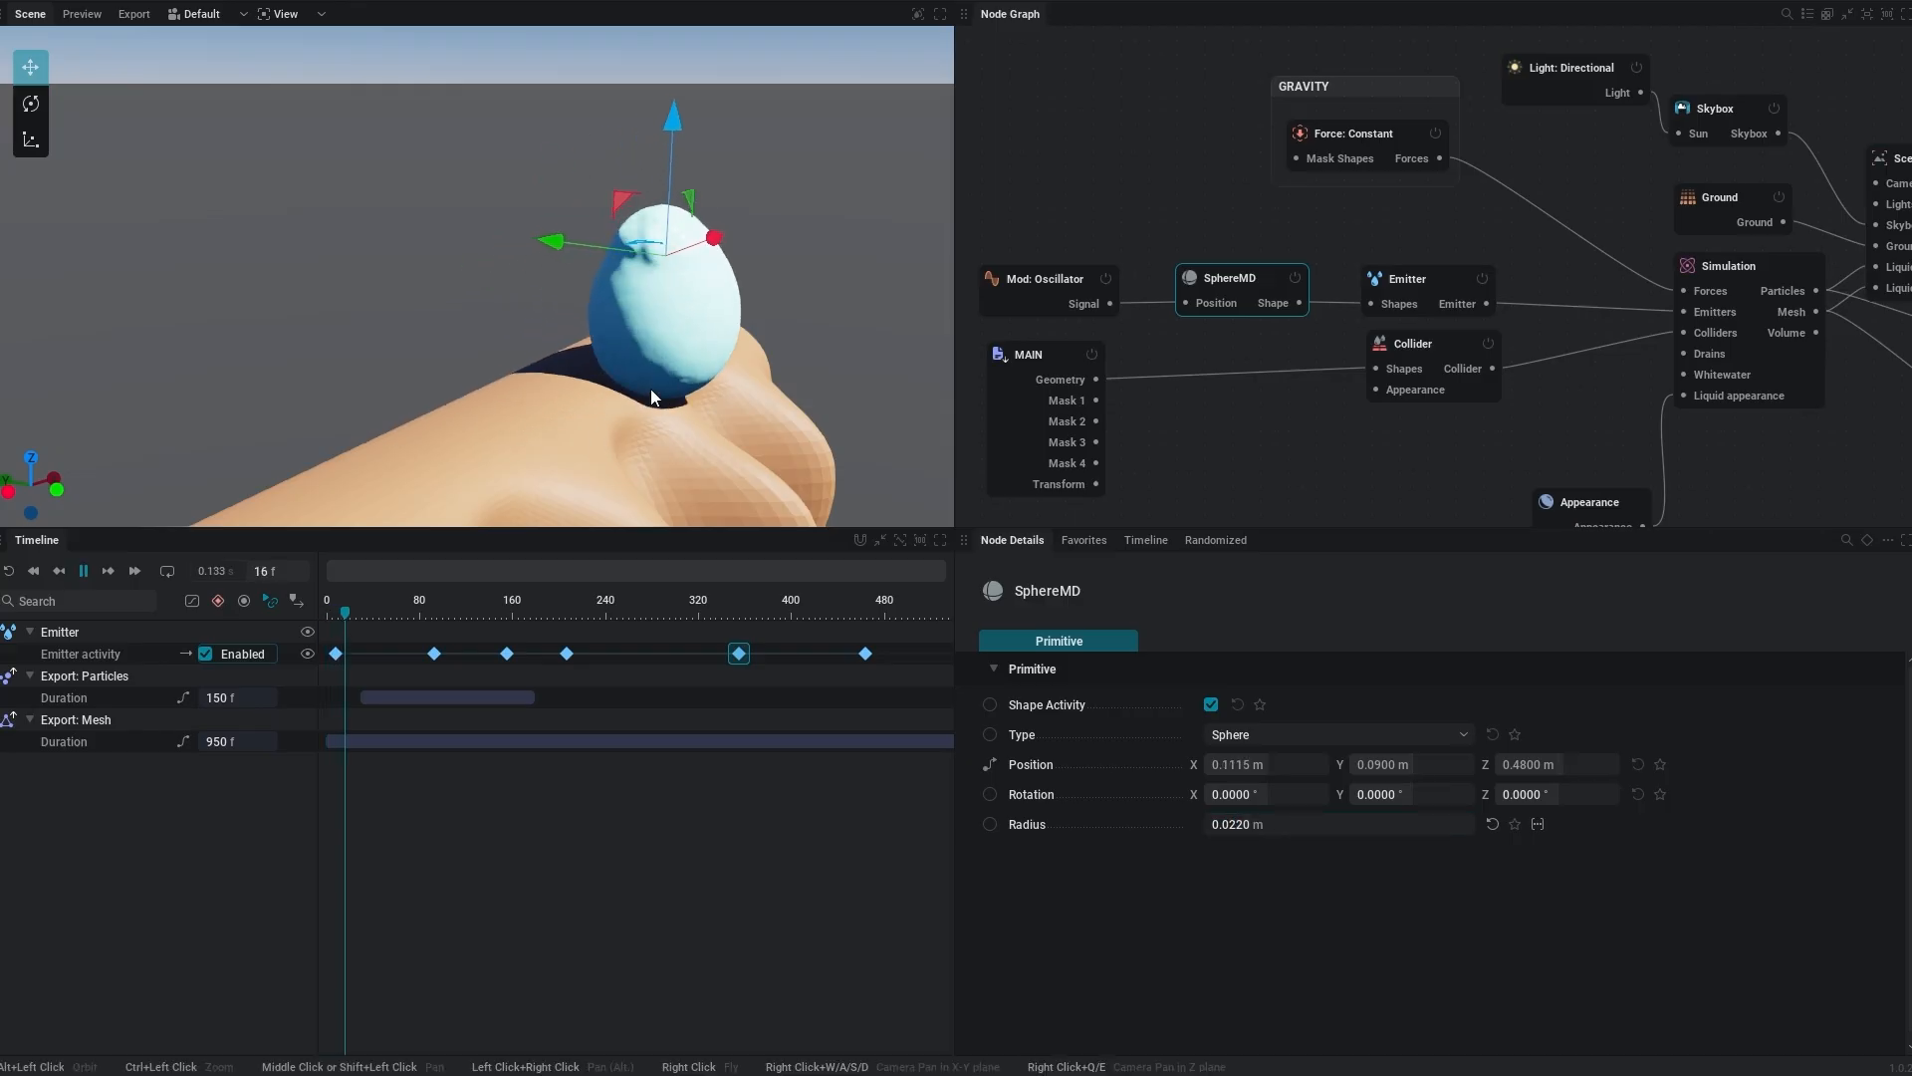
{"action": "key", "text": "space"}
{"action": "mouse_move", "coordinate": [756, 368]}
{"action": "right_mouse_down"}
{"action": "mouse_move", "coordinate": [712, 408]}
{"action": "mouse_move", "coordinate": [756, 368]}
{"action": "right_mouse_up"}
{"action": "key", "text": "space"}
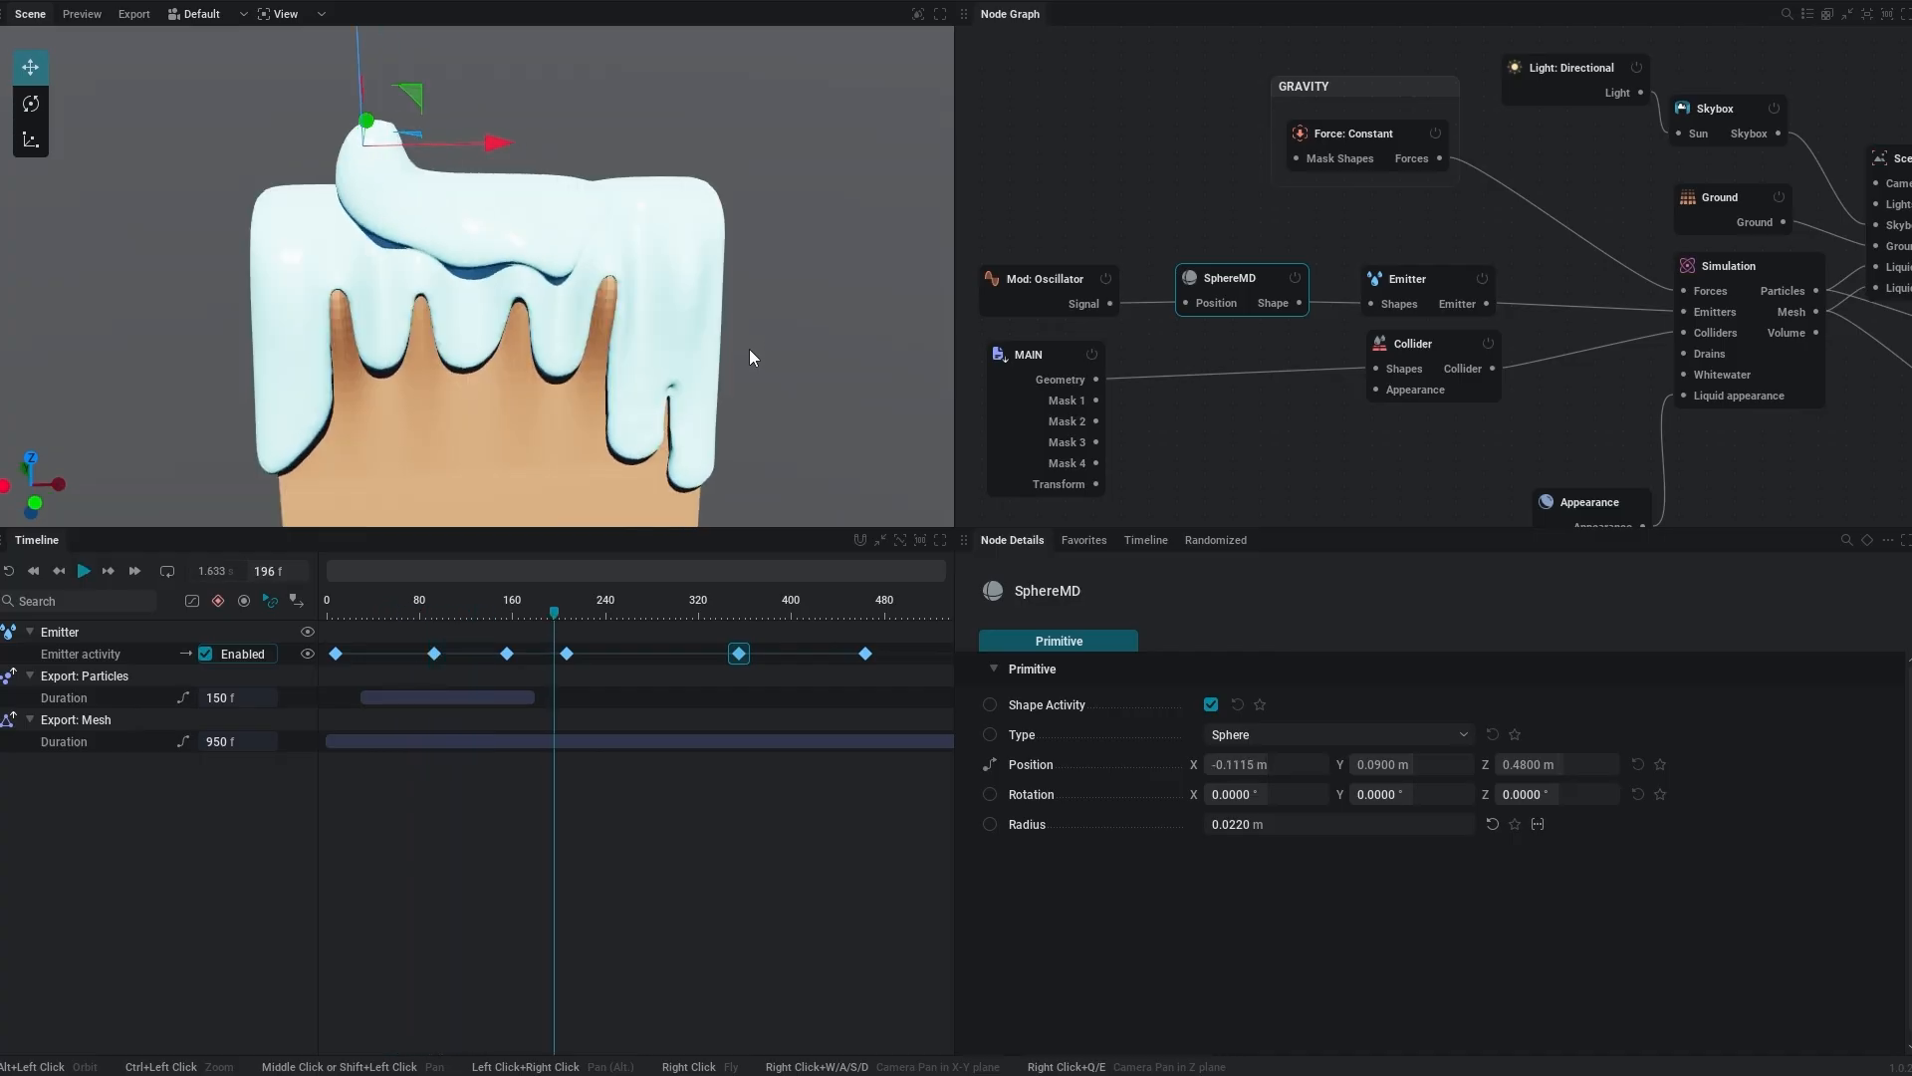
{"action": "key", "text": "space"}
Reset the simulation, delete all Emitter activity keyframes after the second, and run the single pour, pausing near frame 215
{"action": "key", "text": "r"}
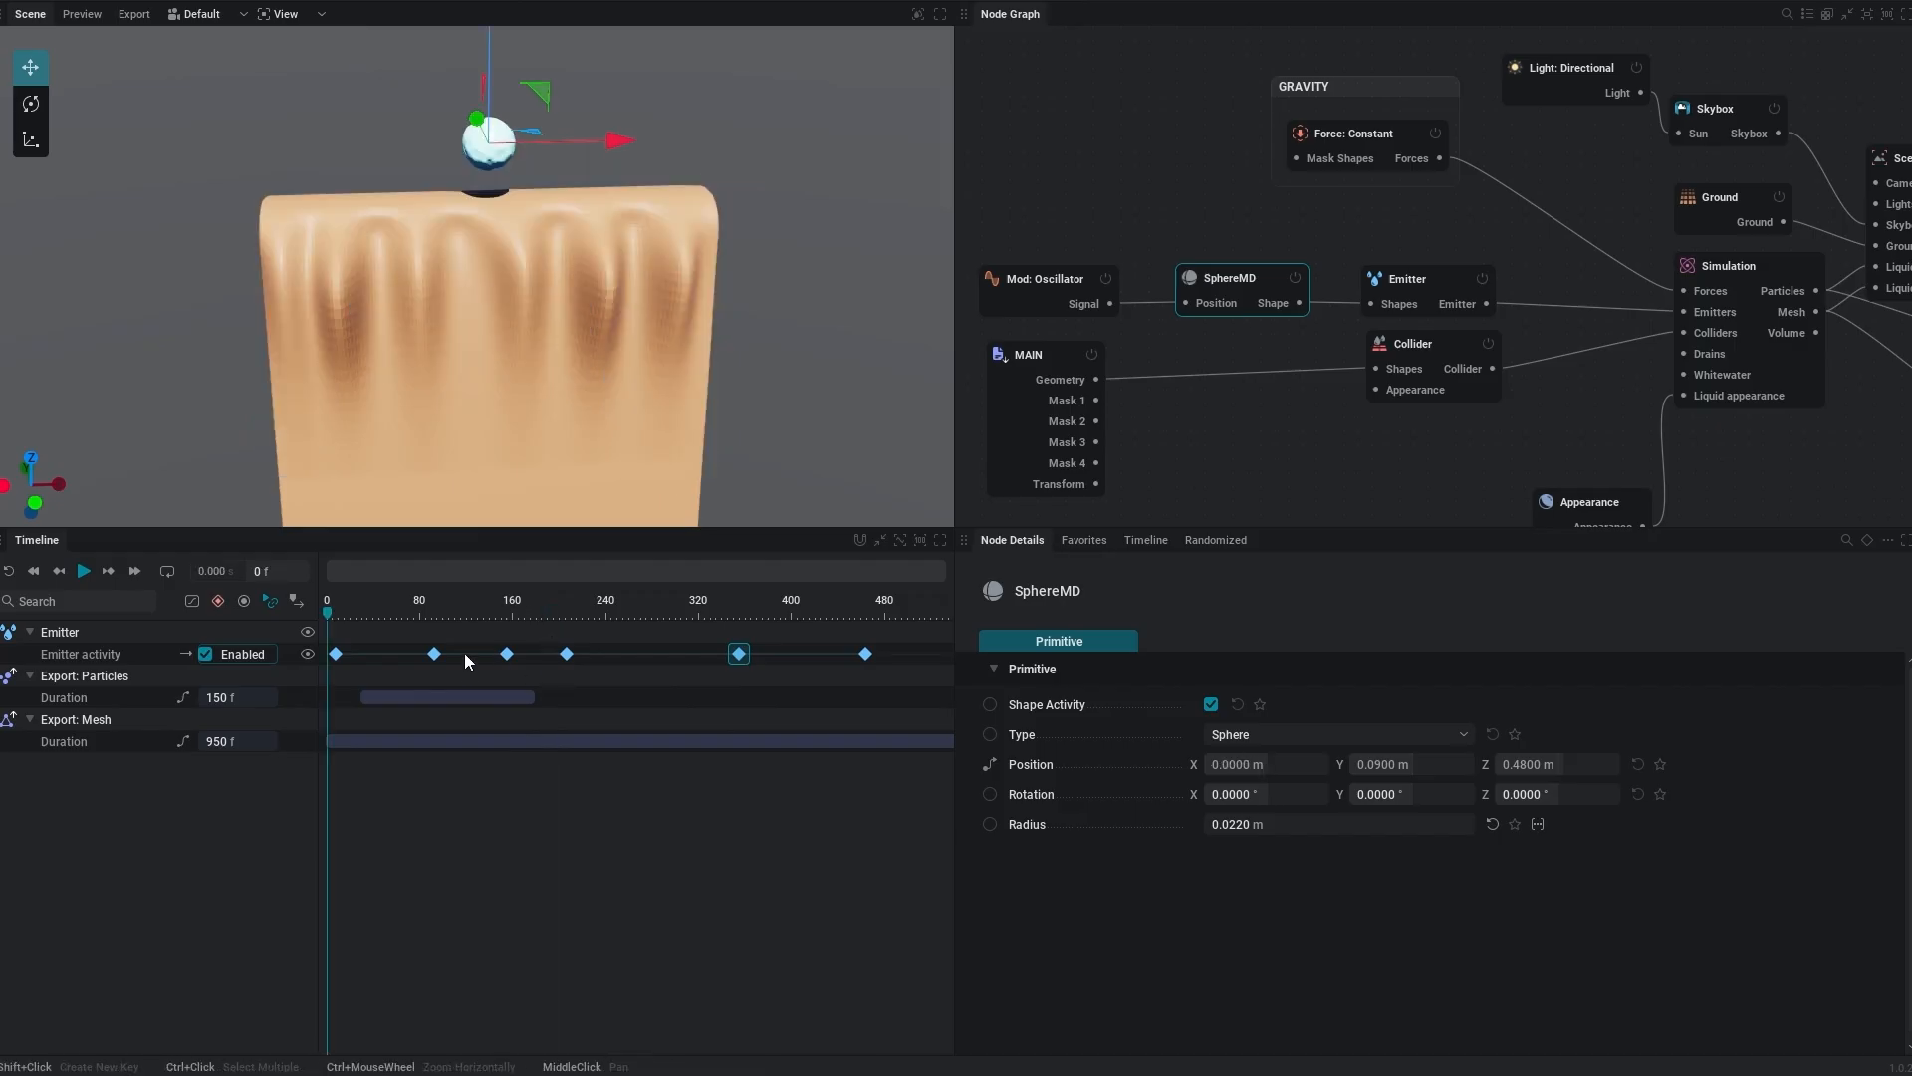
{"action": "left_click_drag", "start_coordinate": [694, 654], "coordinate": [883, 636]}
{"action": "key", "text": "Delete"}
{"action": "key", "text": "space"}
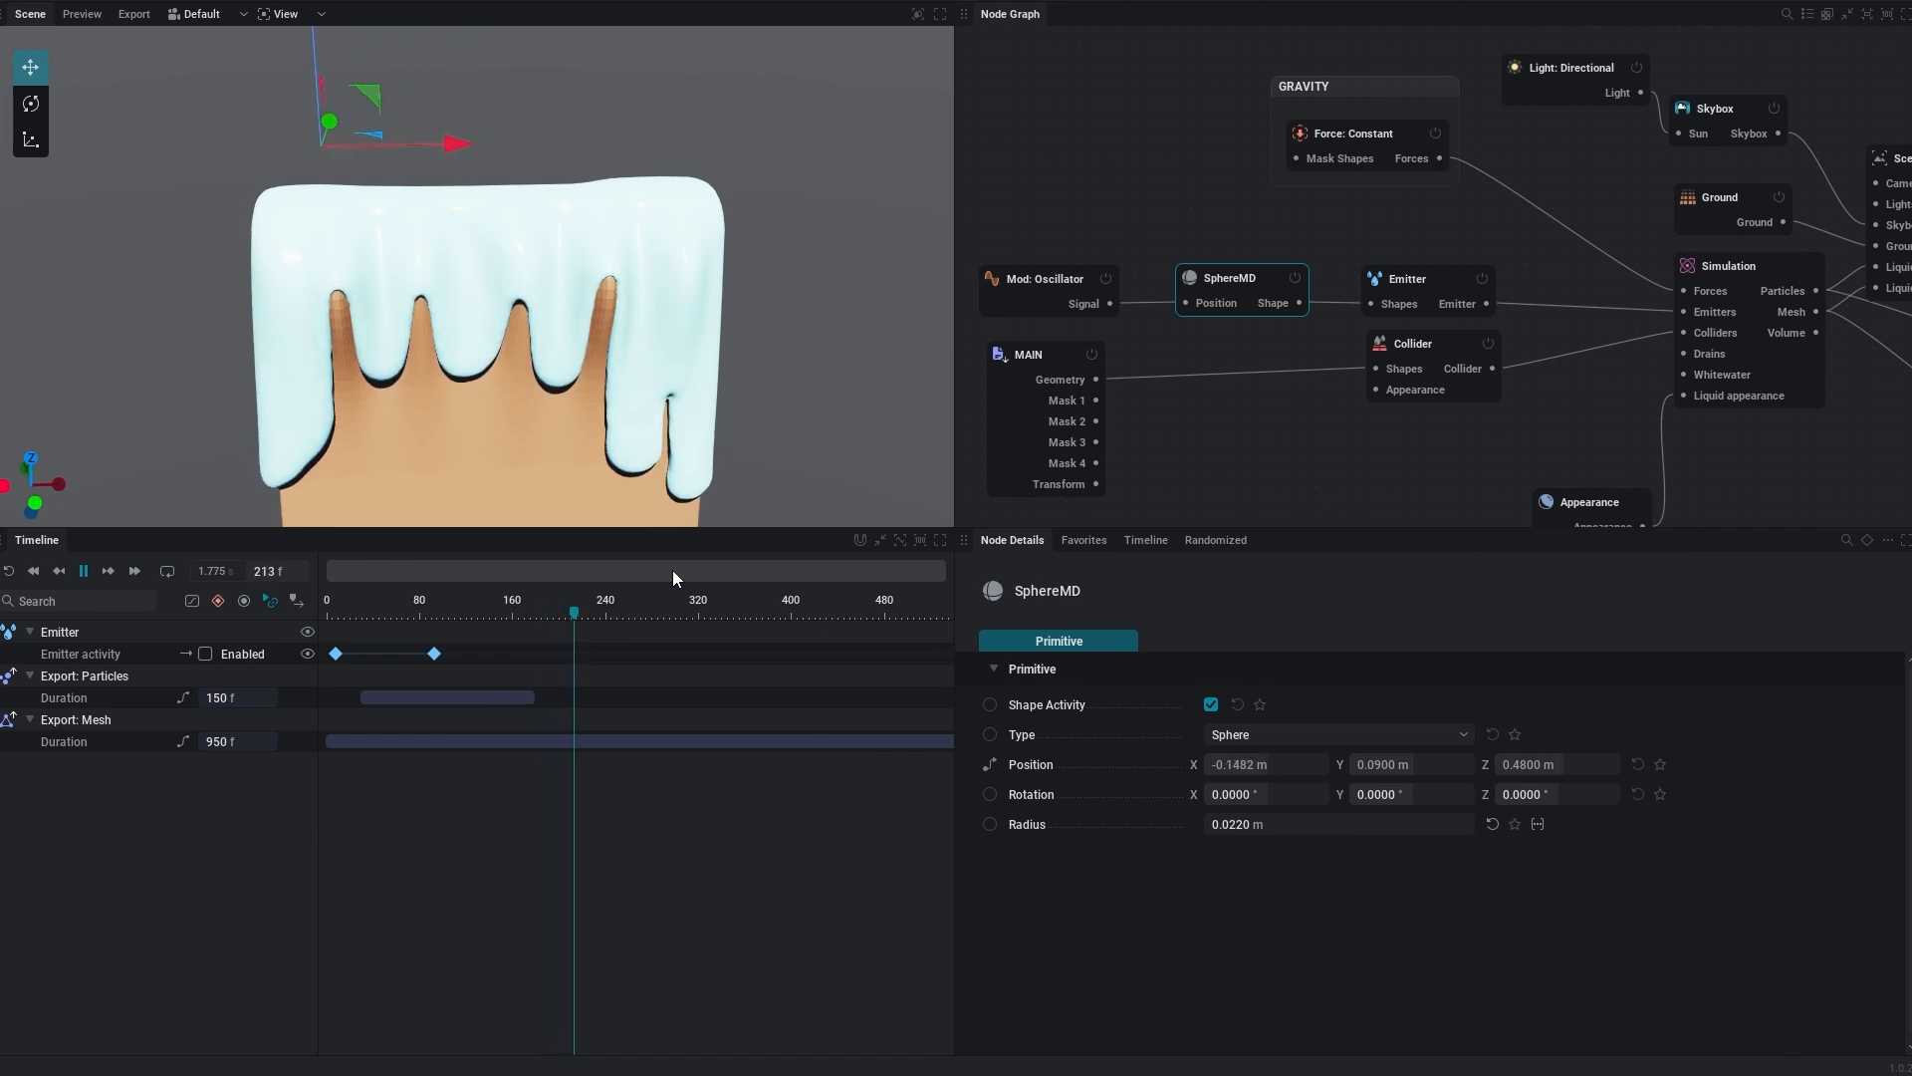
{"action": "key", "text": "space"}
Set the Z force of the GRAVITY Force: Constant node to -20 and run the simulation to check the faster flow
{"action": "left_click", "coordinate": [1363, 146]}
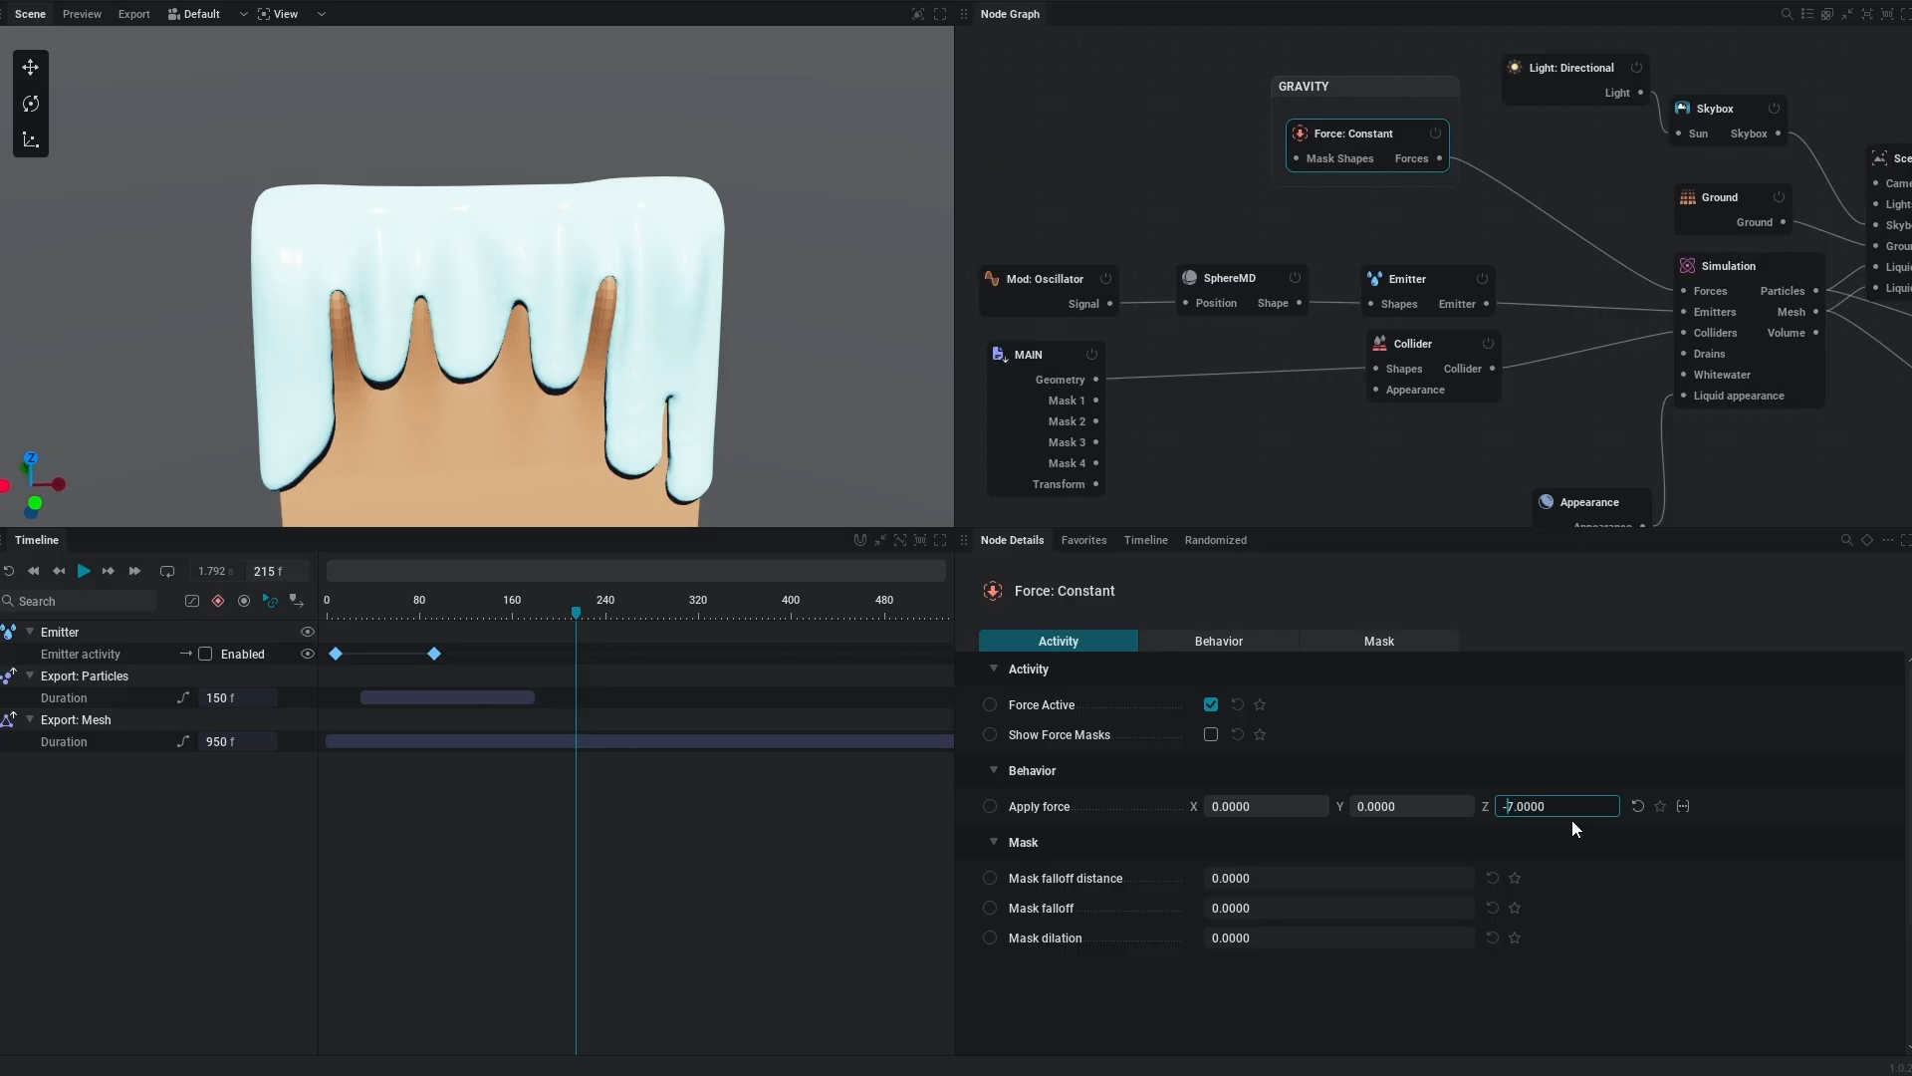
{"action": "type", "text": "20"}
{"action": "key", "text": "Return"}
{"action": "key", "text": "space"}
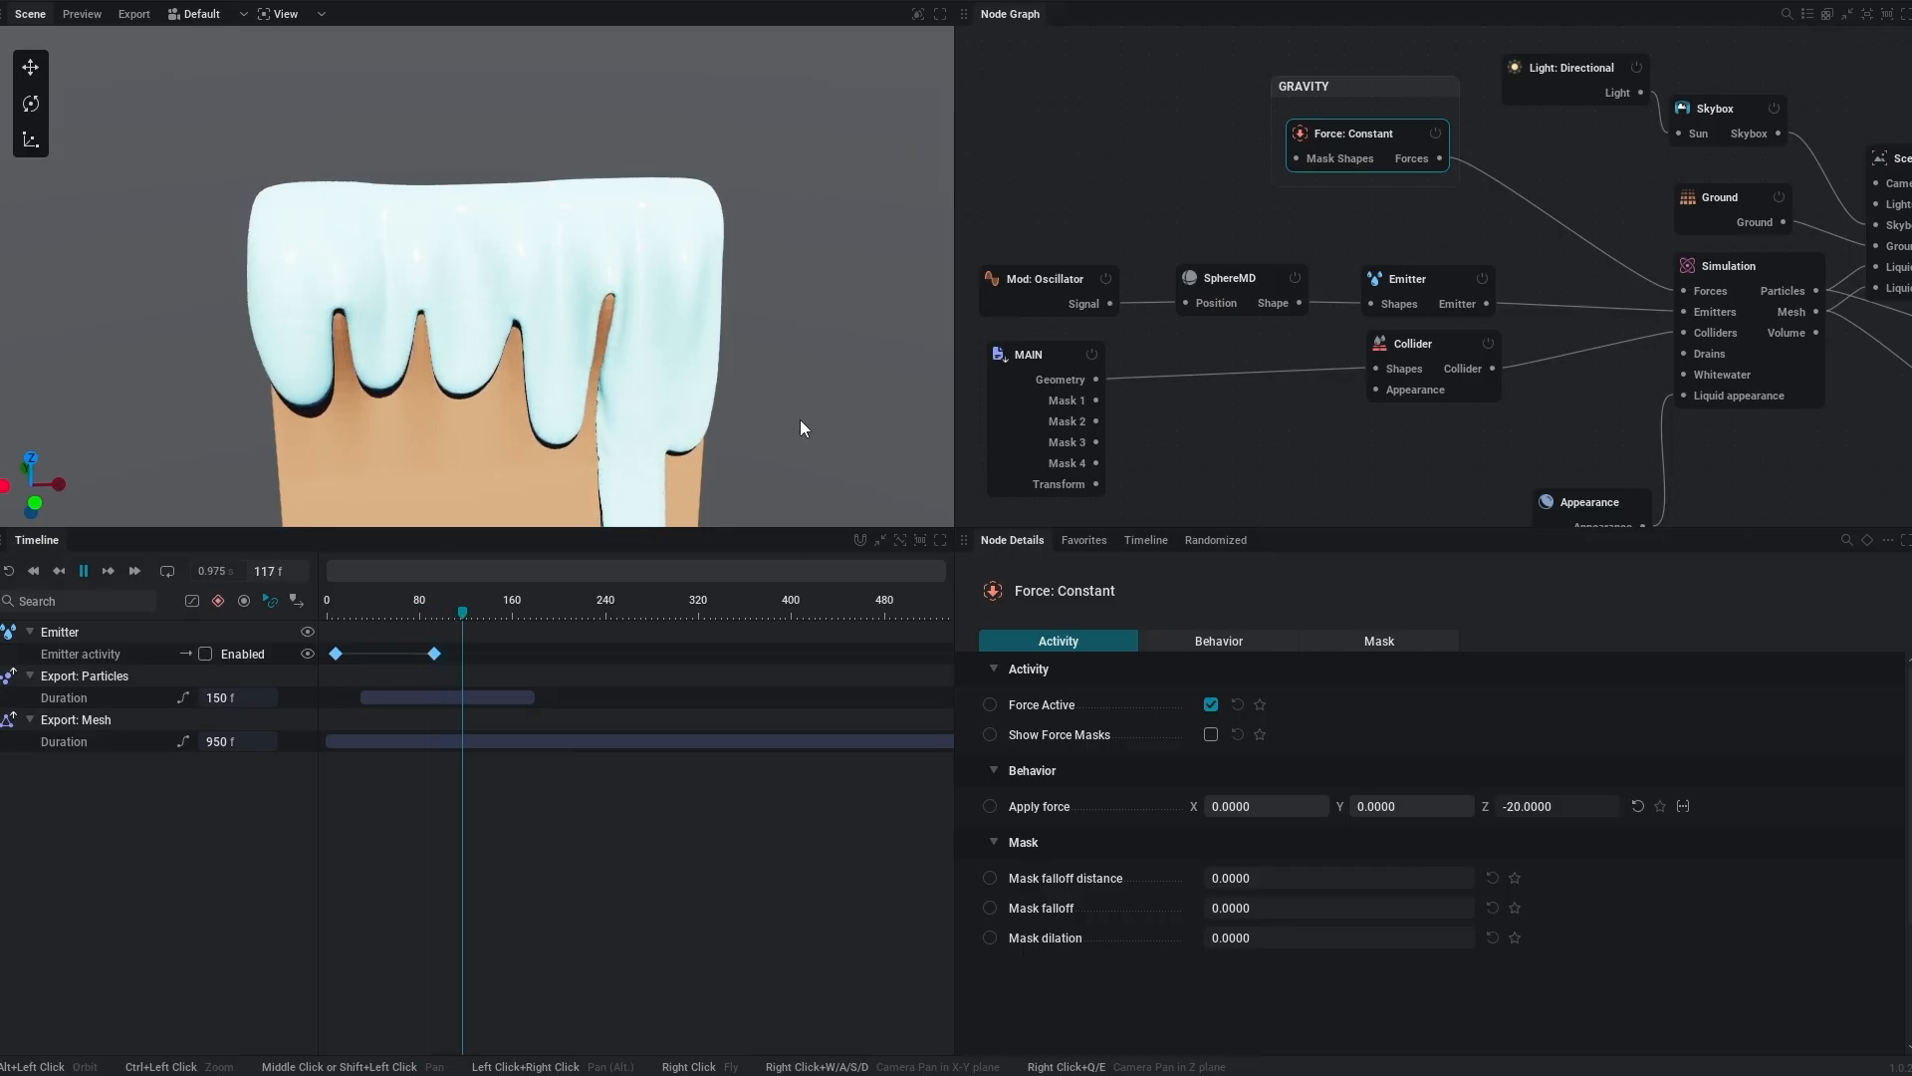
{"action": "key", "text": "space"}
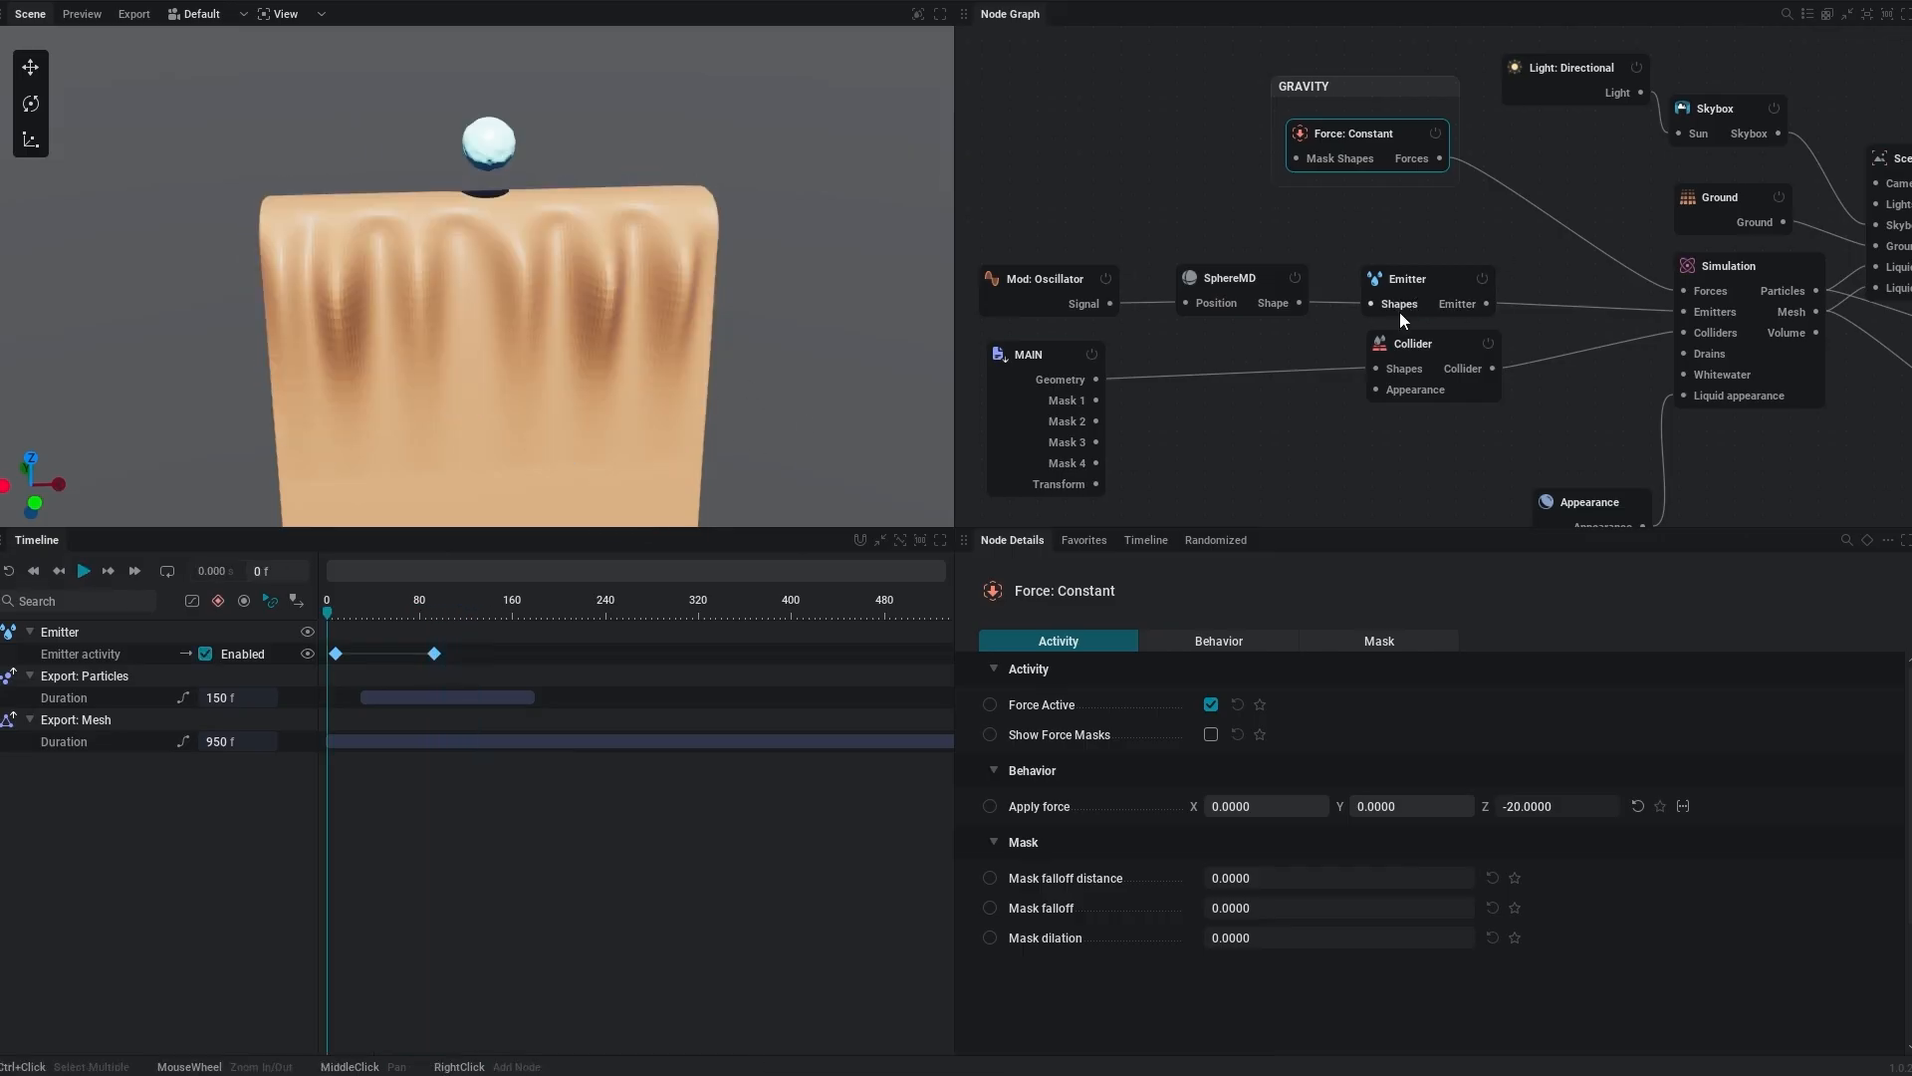
Set the Simulation node's maximum viscosity iterations to 0, run the simulation, and pause it near frame 118 to inspect the flow
{"action": "left_click", "coordinate": [1729, 266]}
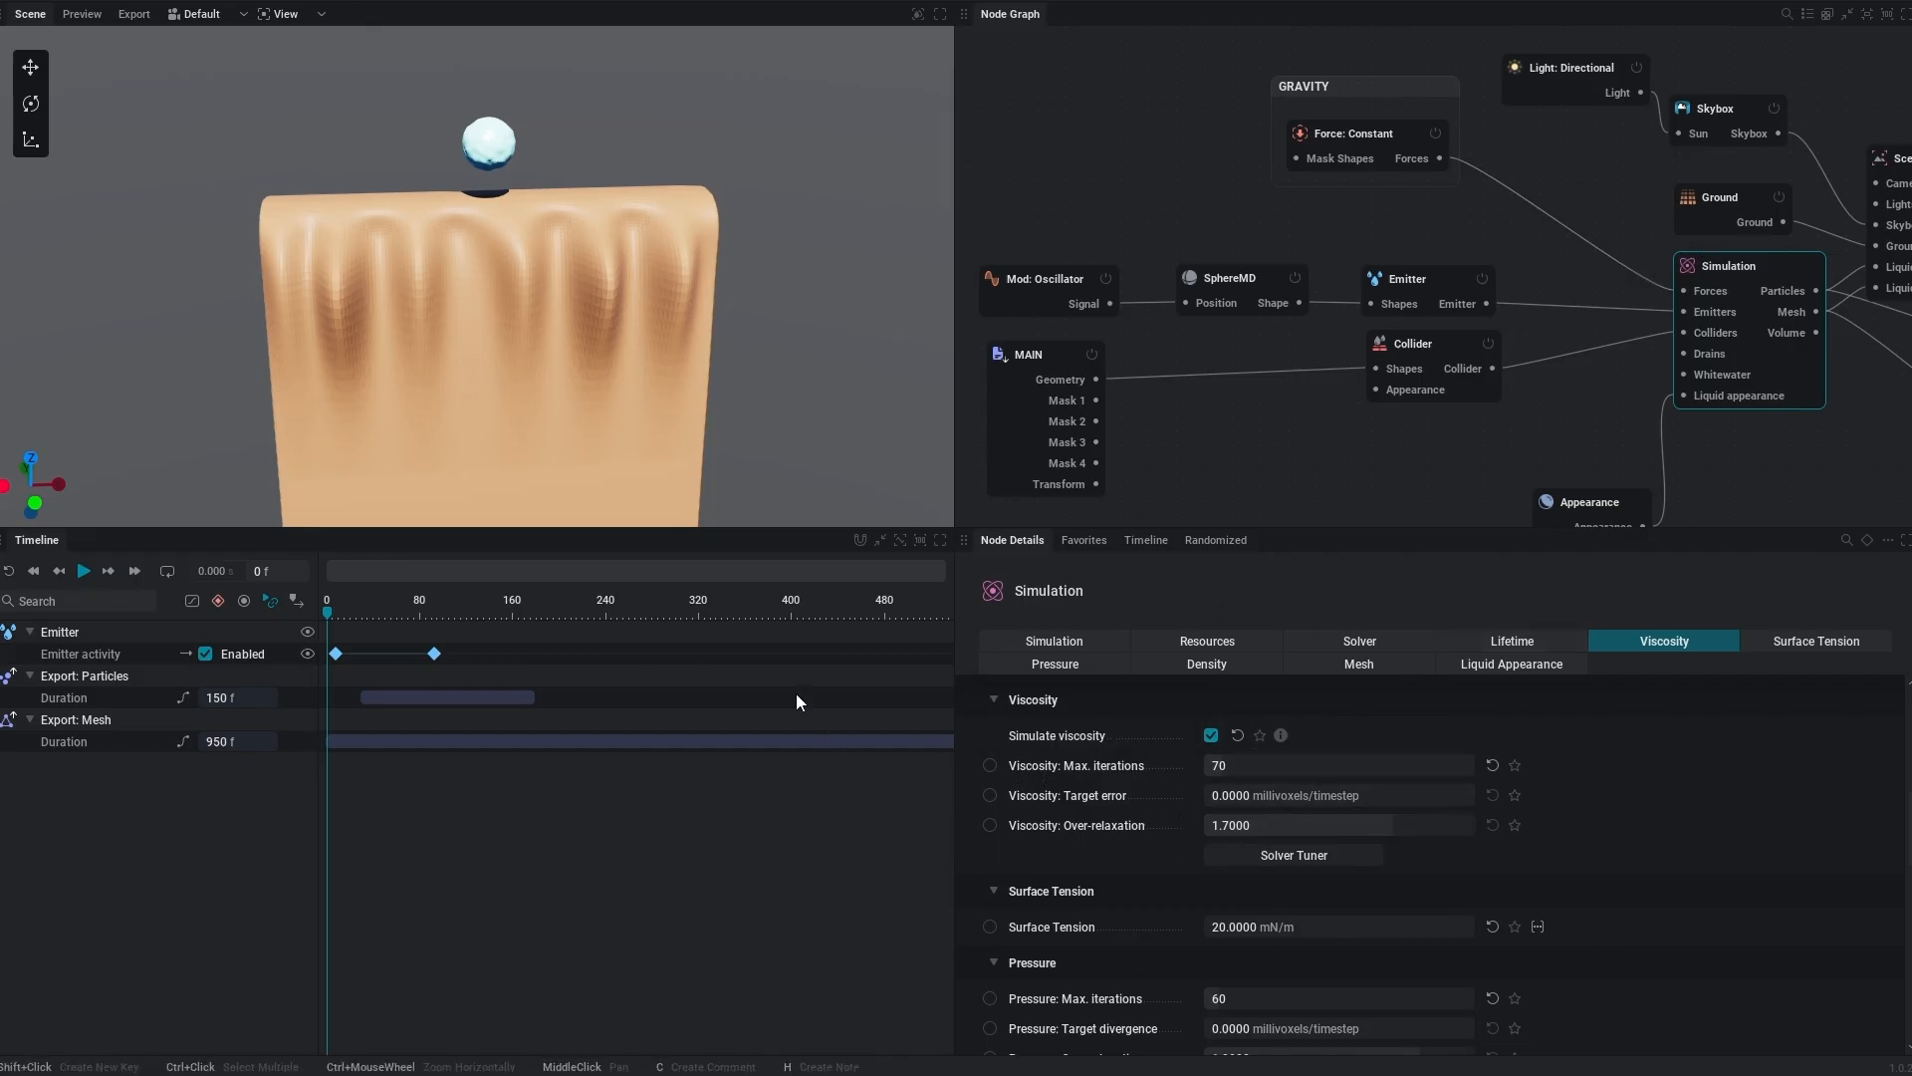
{"action": "key", "text": "space"}
{"action": "left_click_drag", "start_coordinate": [1305, 767], "coordinate": [1207, 767]}
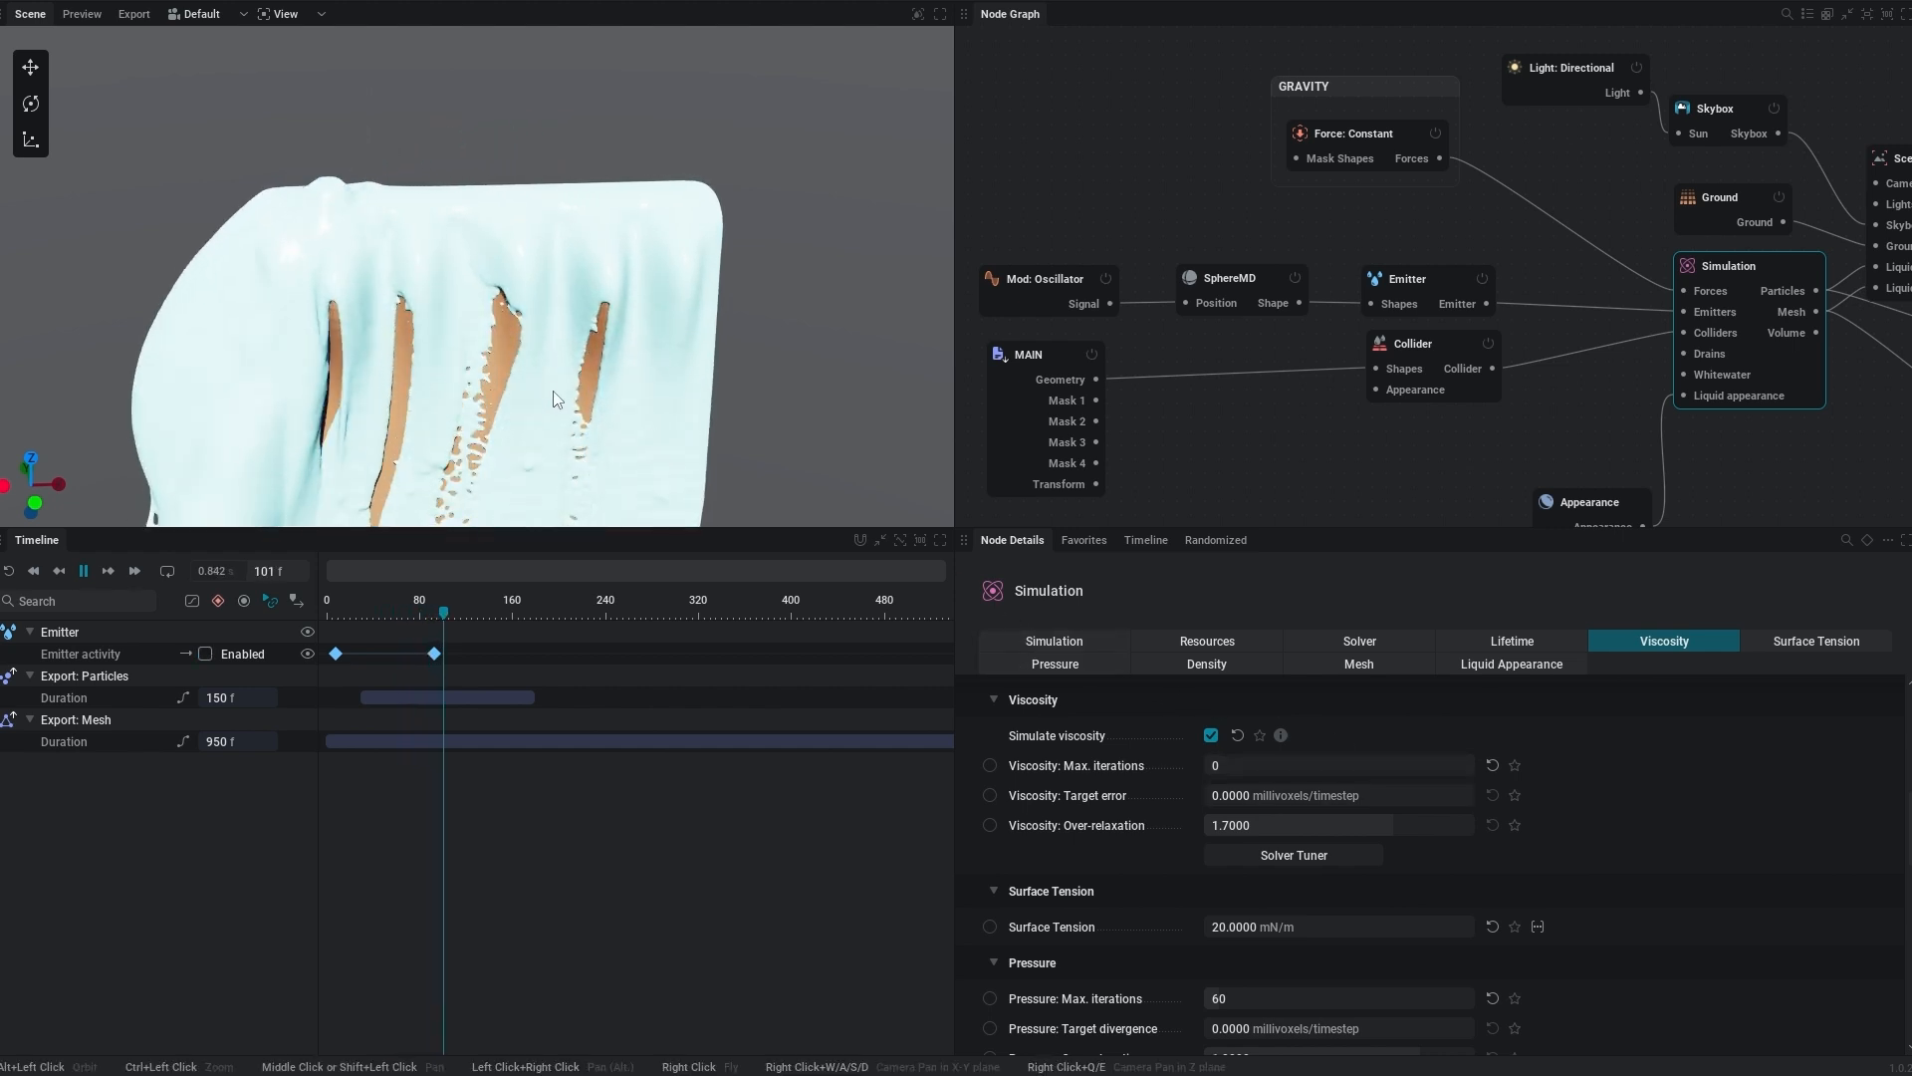
{"action": "key", "text": "space"}
{"action": "left_click_drag", "start_coordinate": [709, 444], "coordinate": [762, 442], "text": "alt"}
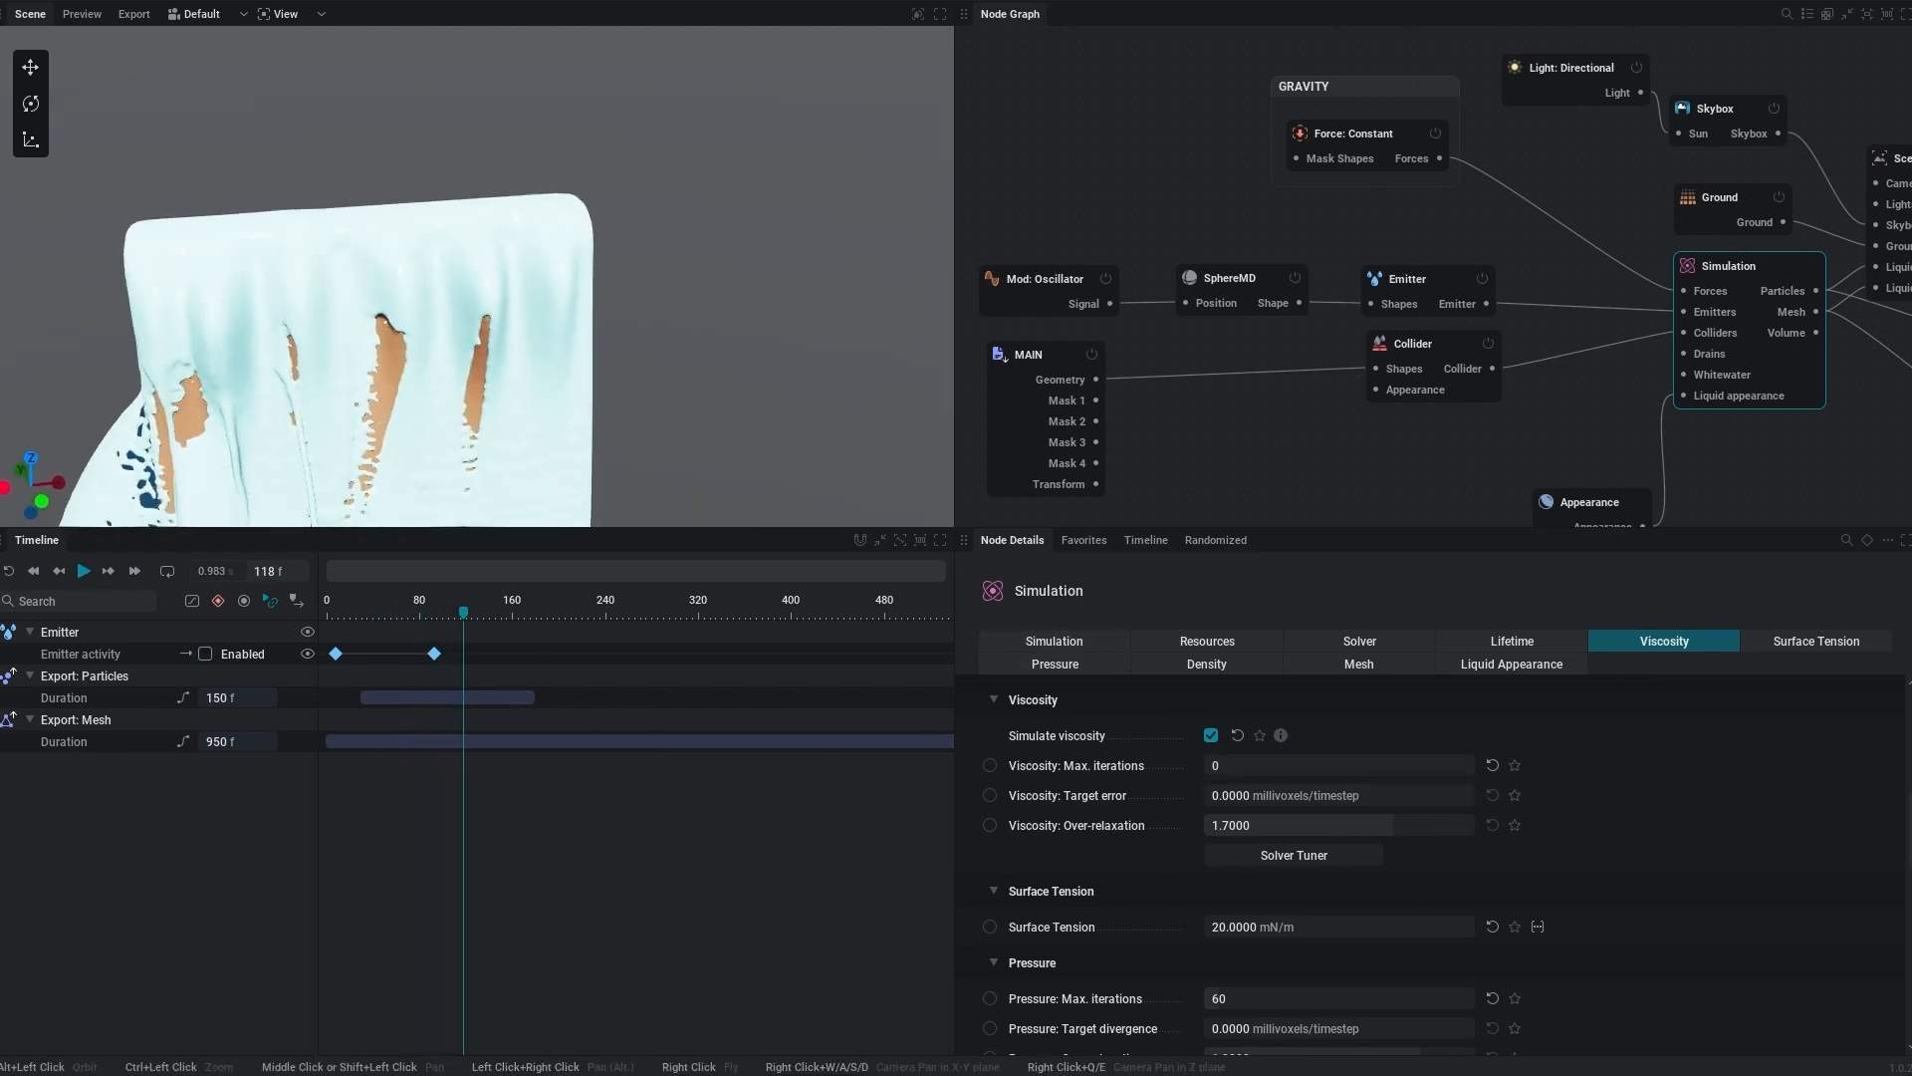
{"action": "right_click_drag", "start_coordinate": [762, 442], "coordinate": [709, 444]}
Reset and rerun the simulation with 150 maximum viscosity iterations, raising them to 250 while it plays
{"action": "key", "text": "r"}
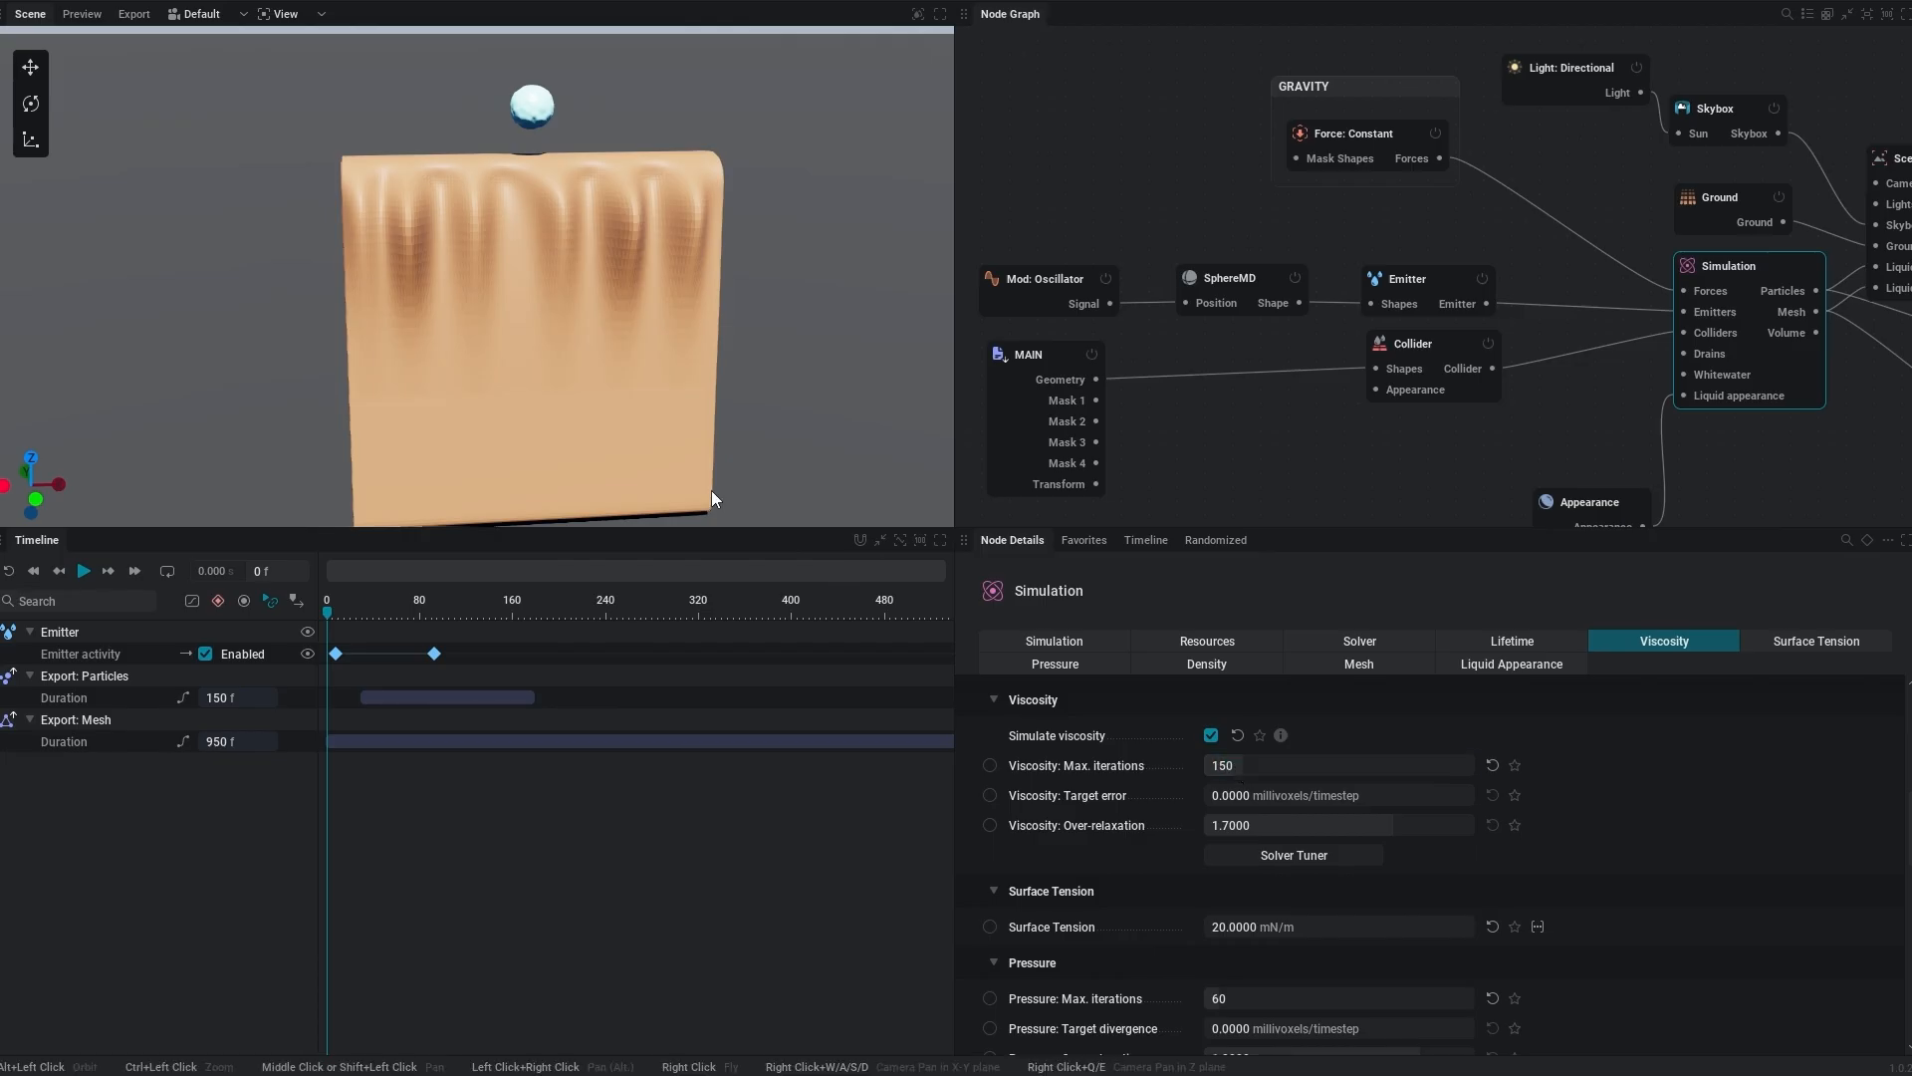
{"action": "key", "text": "space"}
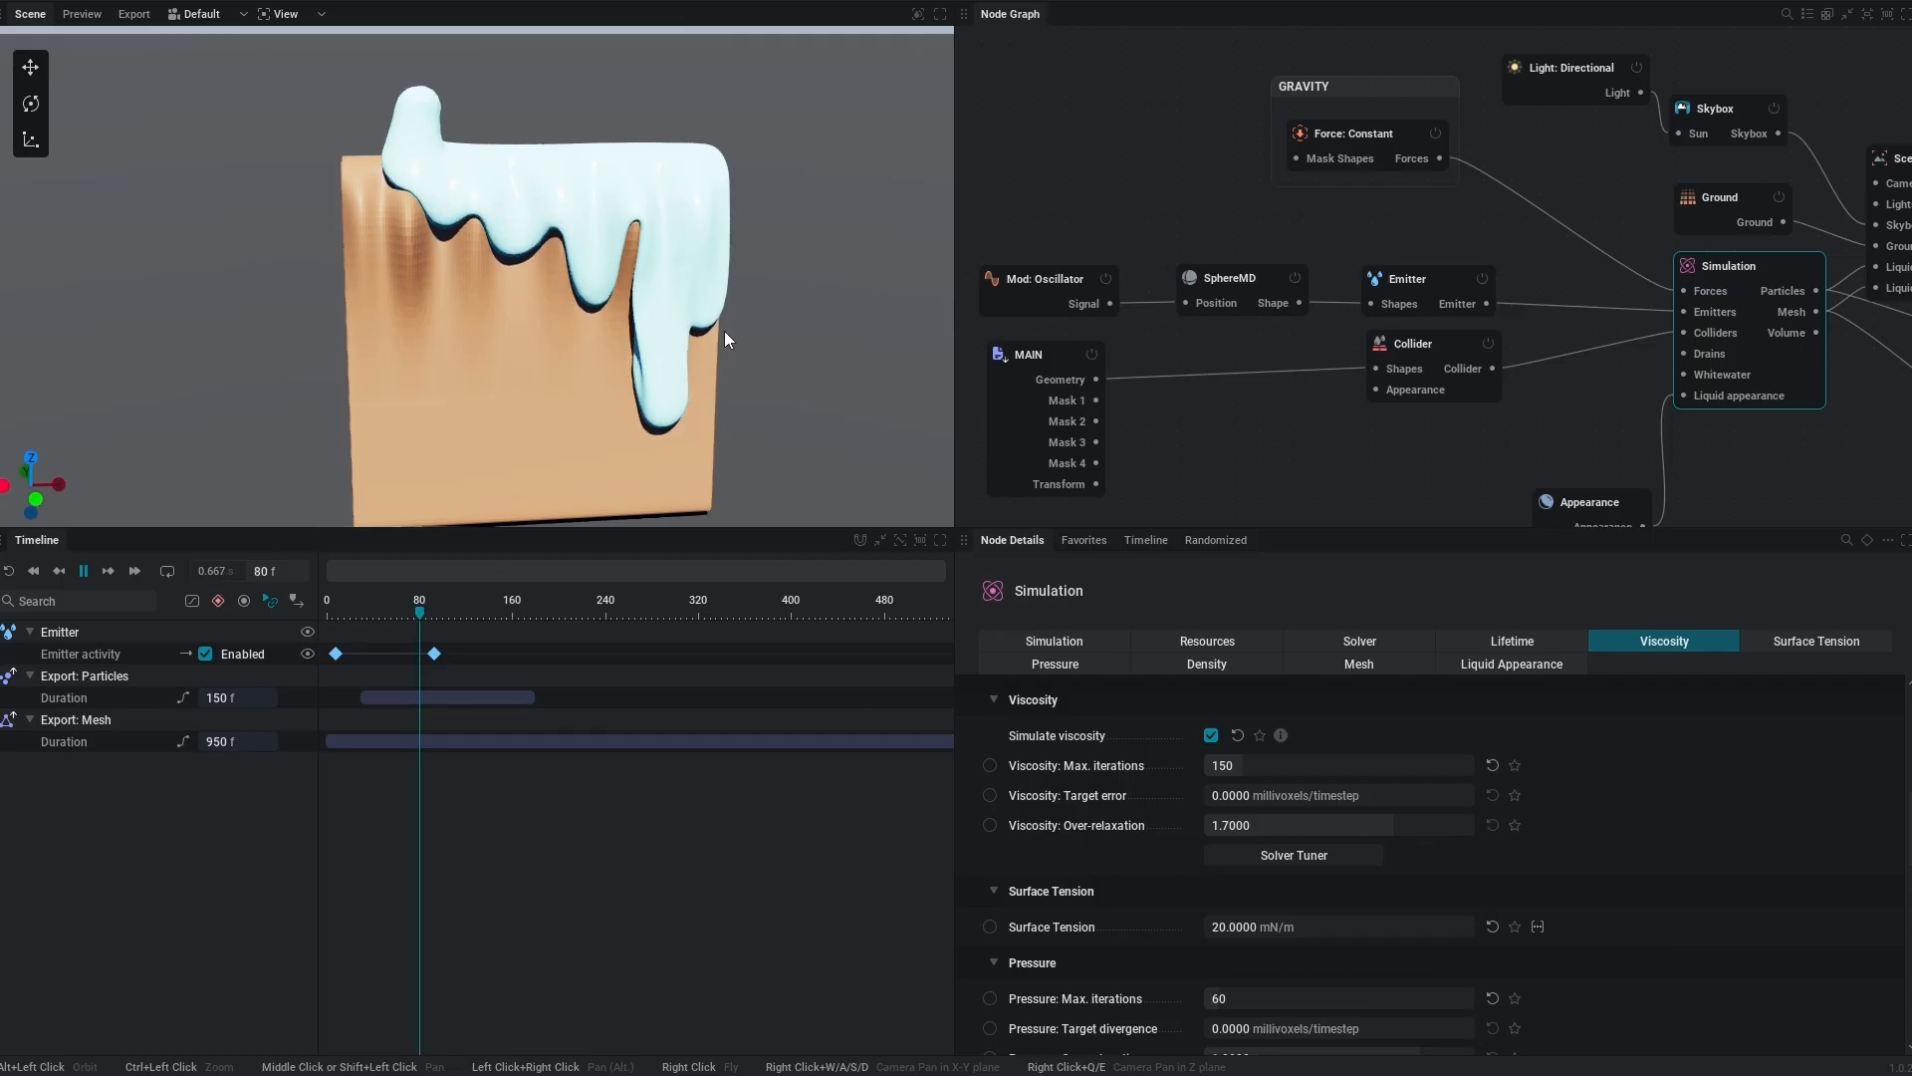
{"action": "left_click", "coordinate": [1263, 767]}
{"action": "type", "text": "250"}
{"action": "key", "text": "Return"}
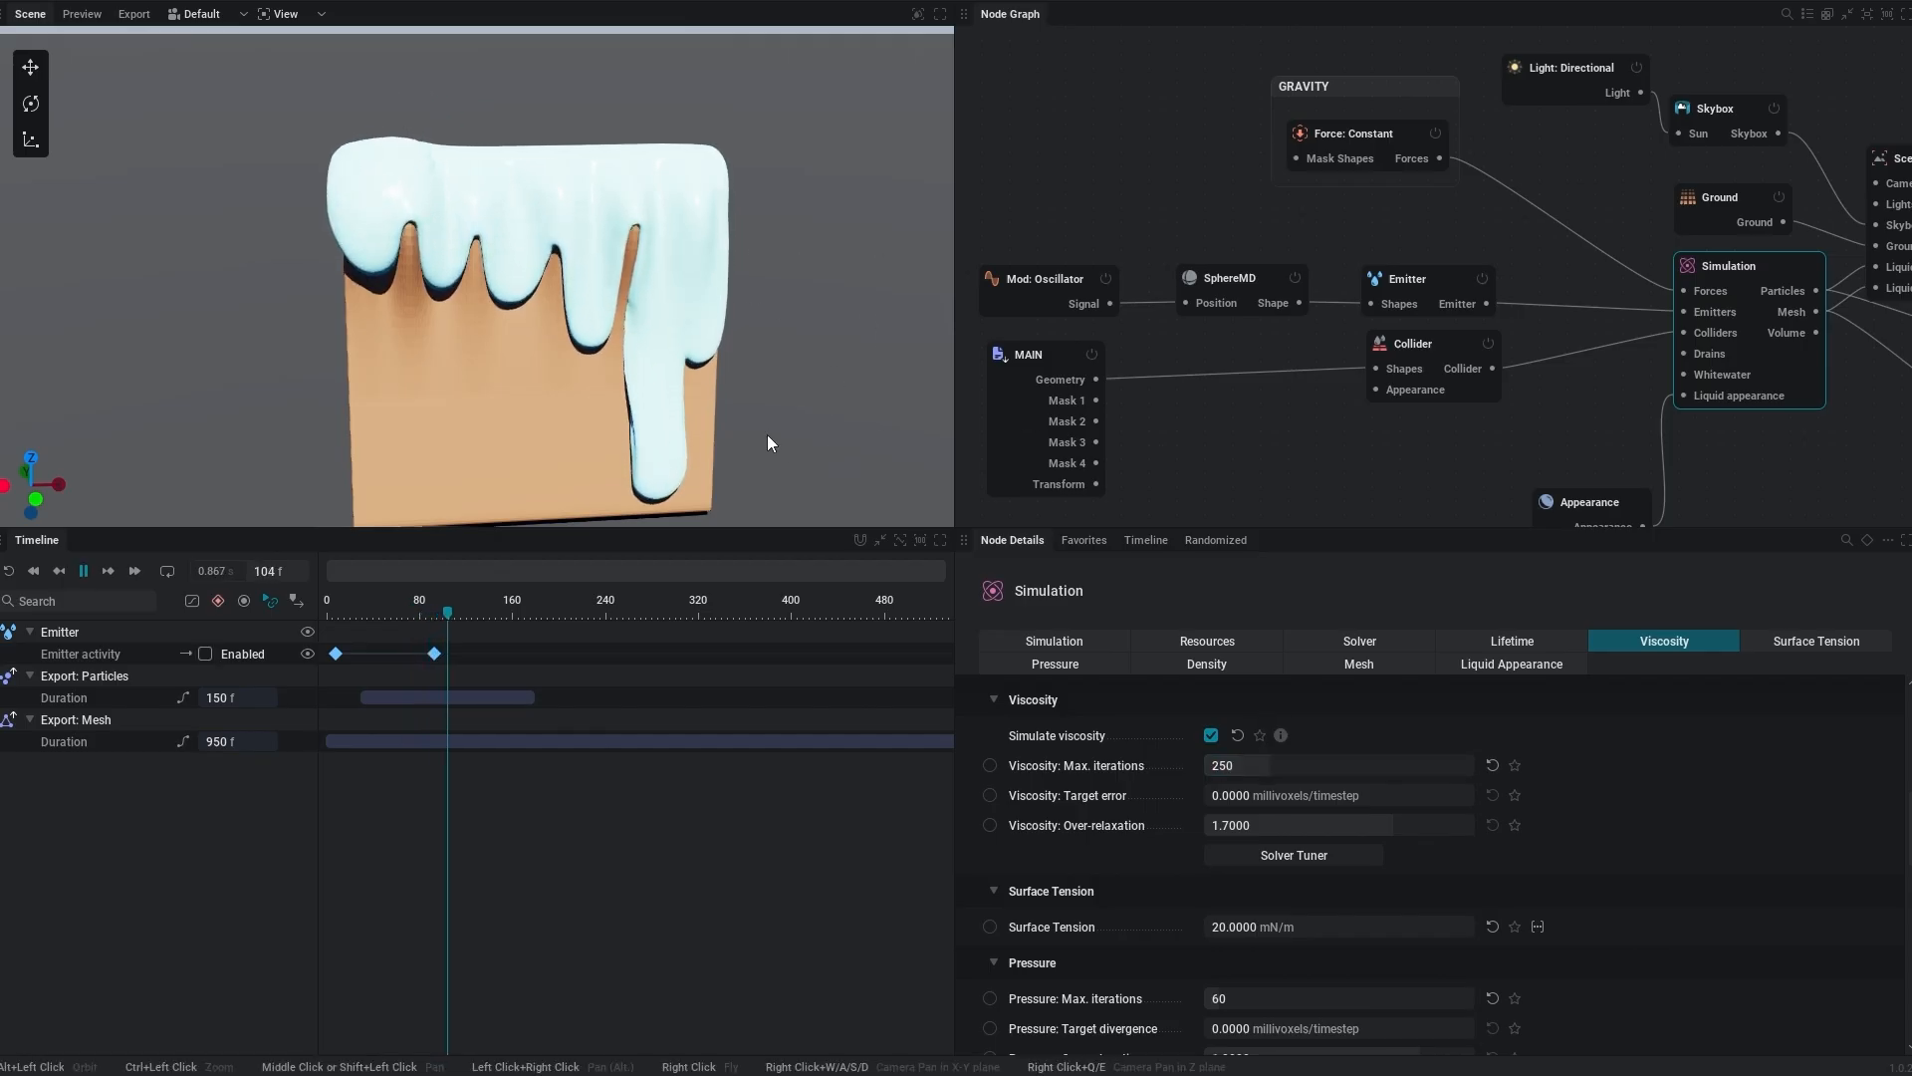
Drop the maximum viscosity iterations to 0 during playback, then raise them to 143 and inspect the liquid at the block's base
{"action": "left_click", "coordinate": [1275, 765]}
{"action": "type", "text": "0"}
{"action": "key", "text": "Return"}
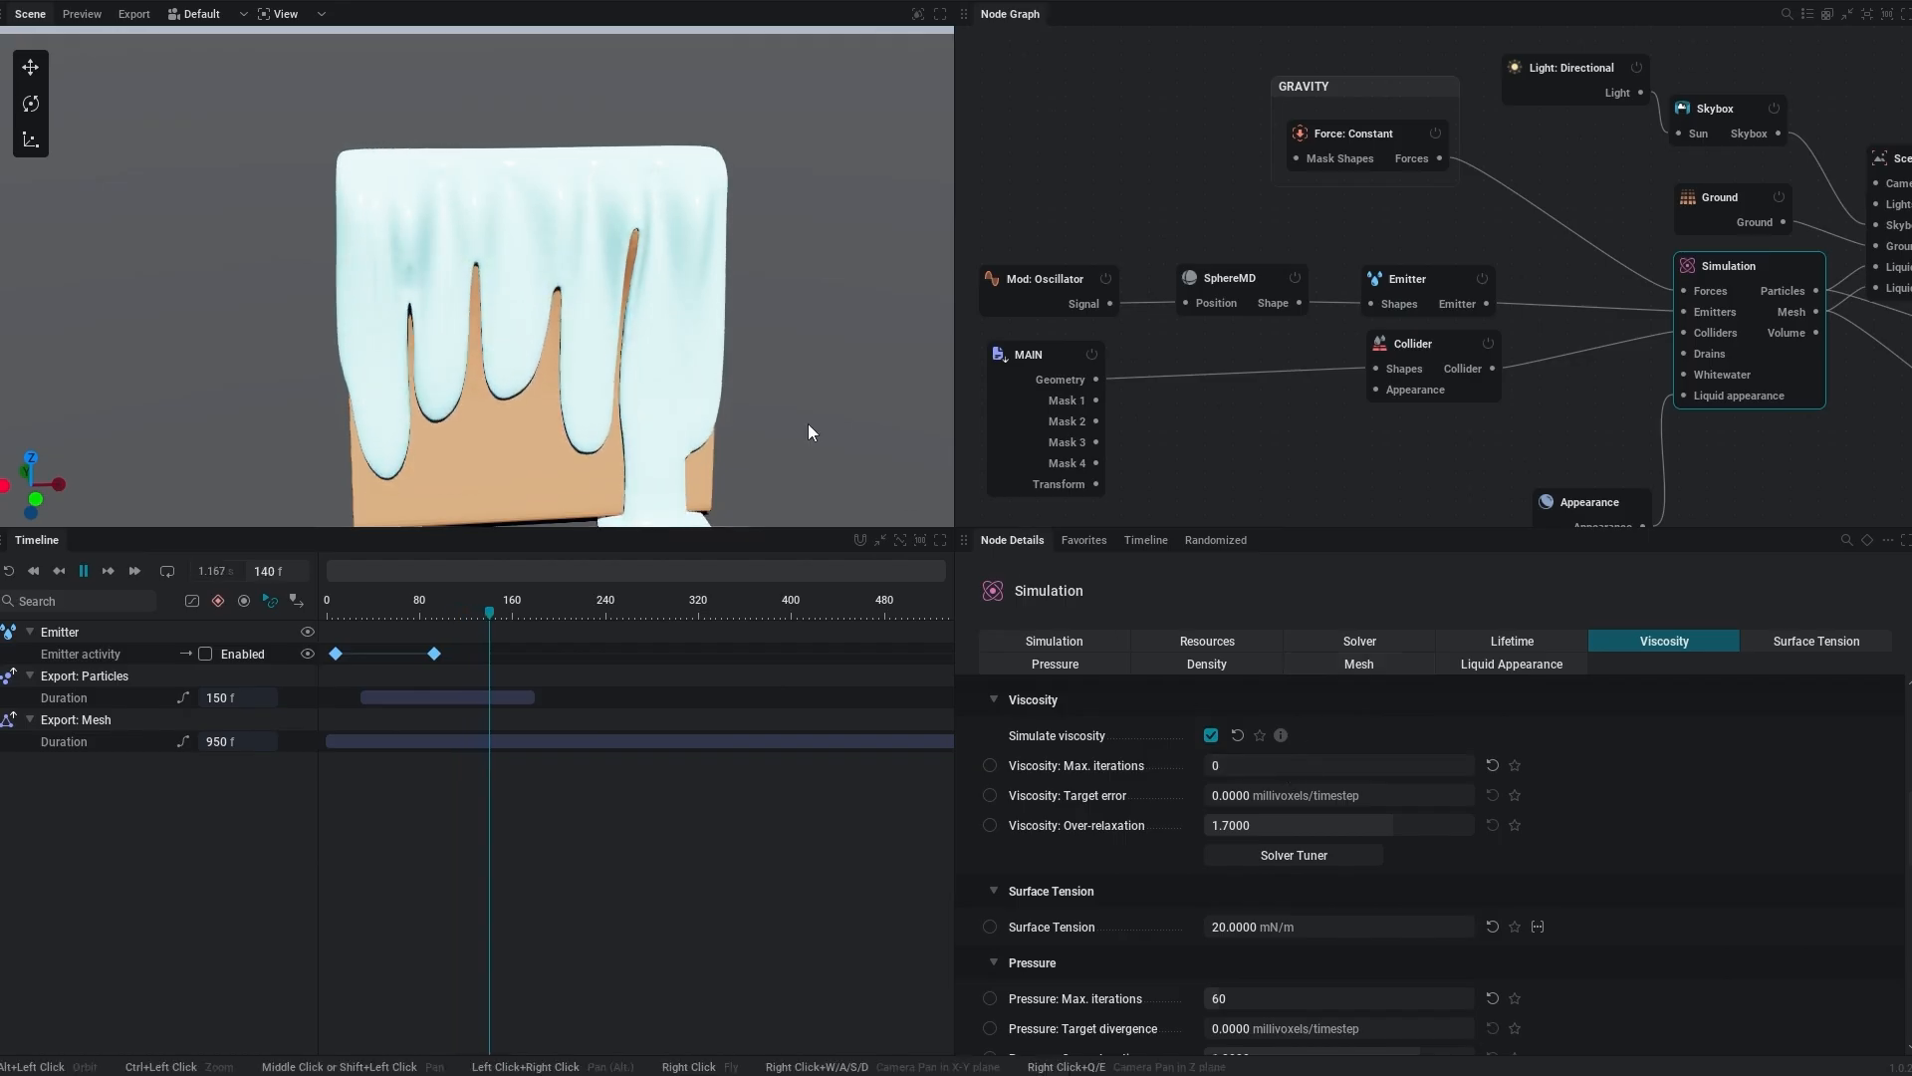
{"action": "left_click_drag", "start_coordinate": [1235, 765], "coordinate": [1243, 765]}
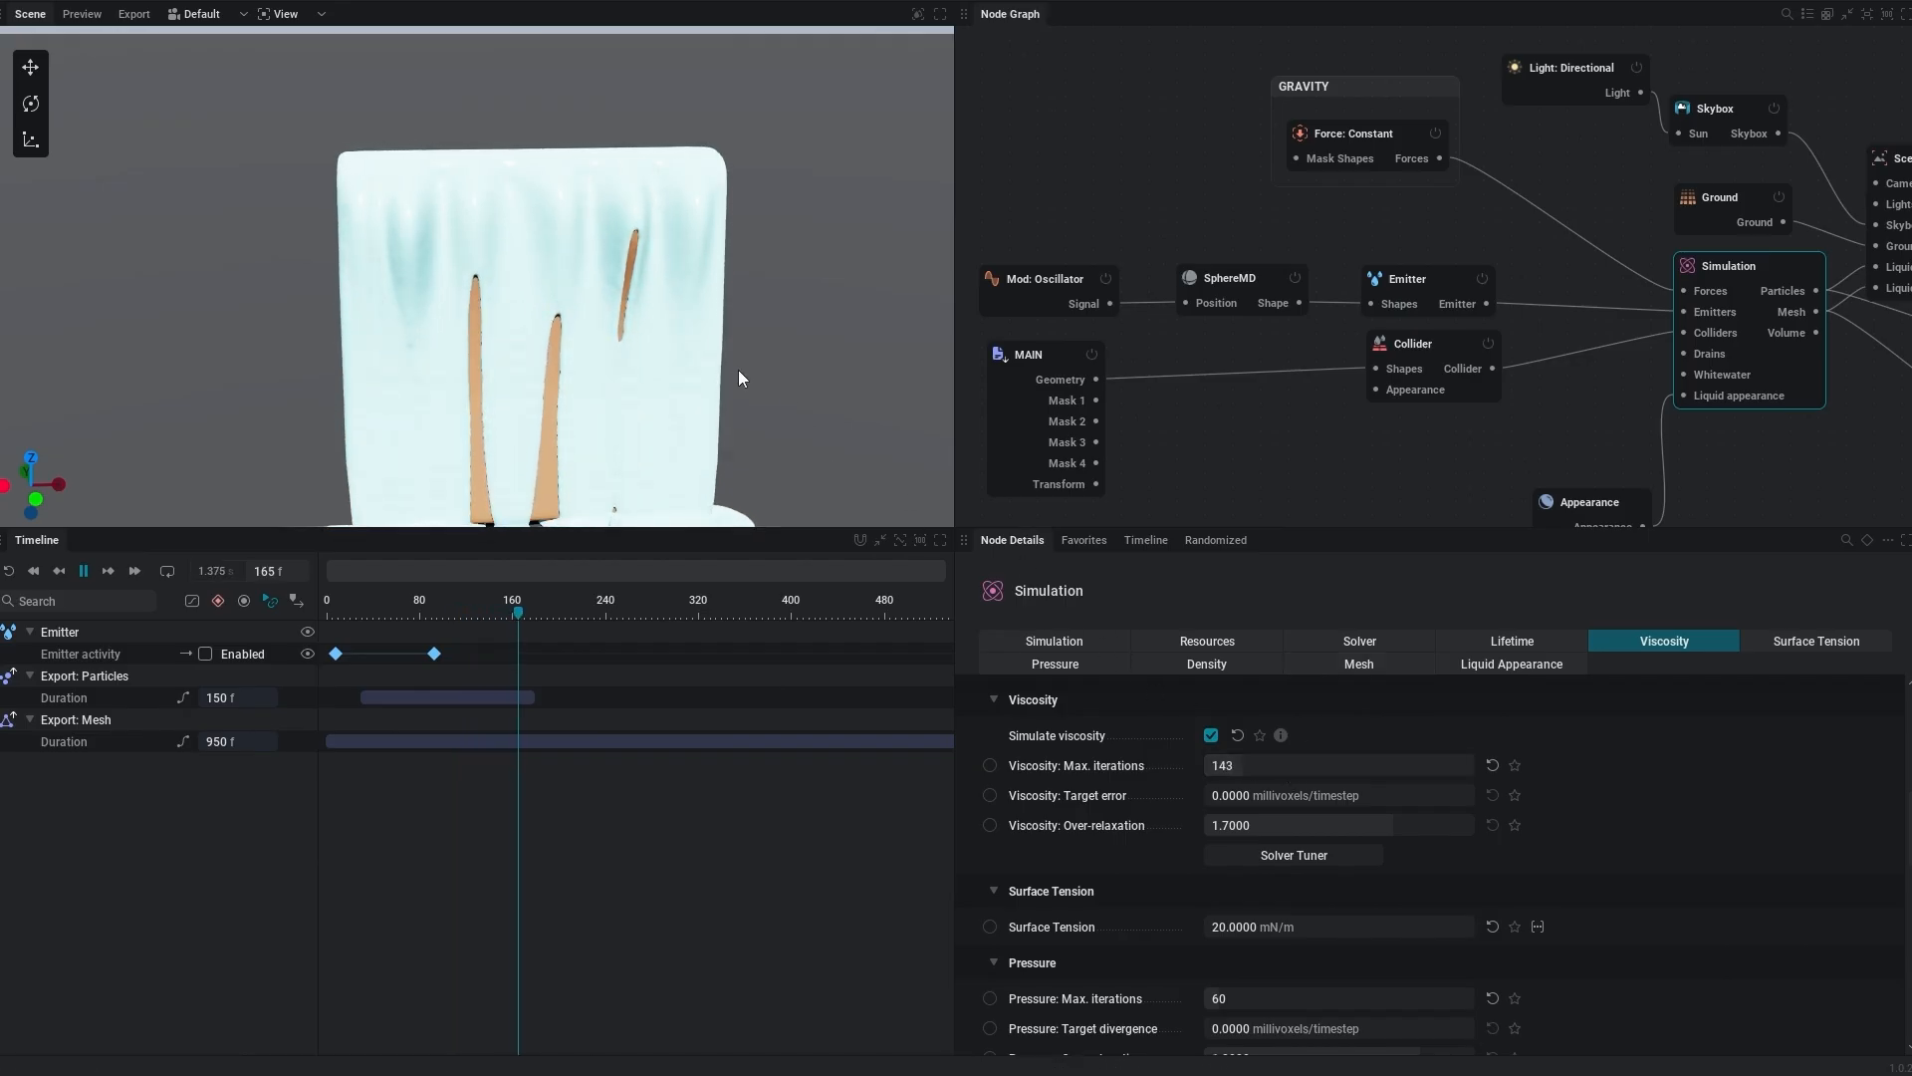
{"action": "right_click_drag", "start_coordinate": [738, 368], "coordinate": [793, 397]}
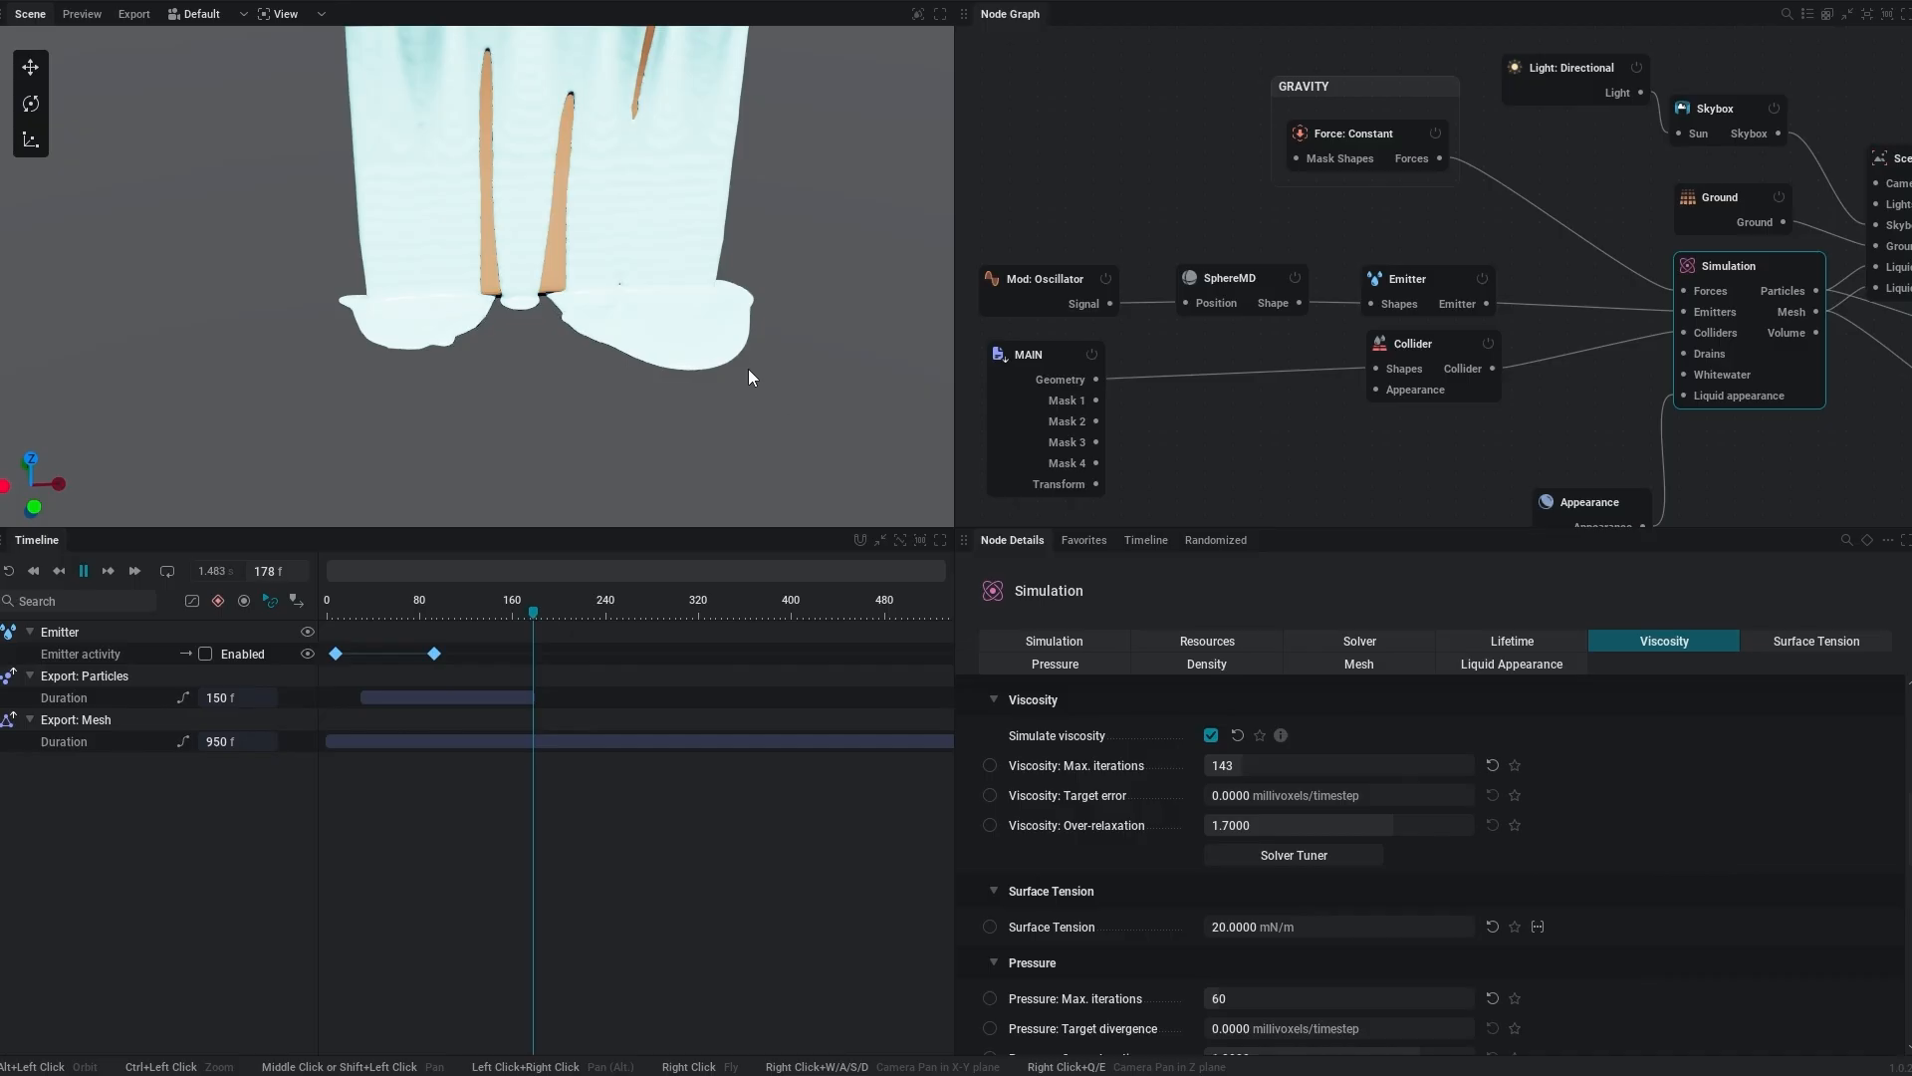
Restore the maximum viscosity iterations to 70 and check the rerunning simulation
{"action": "left_click", "coordinate": [1248, 764]}
{"action": "type", "text": "70"}
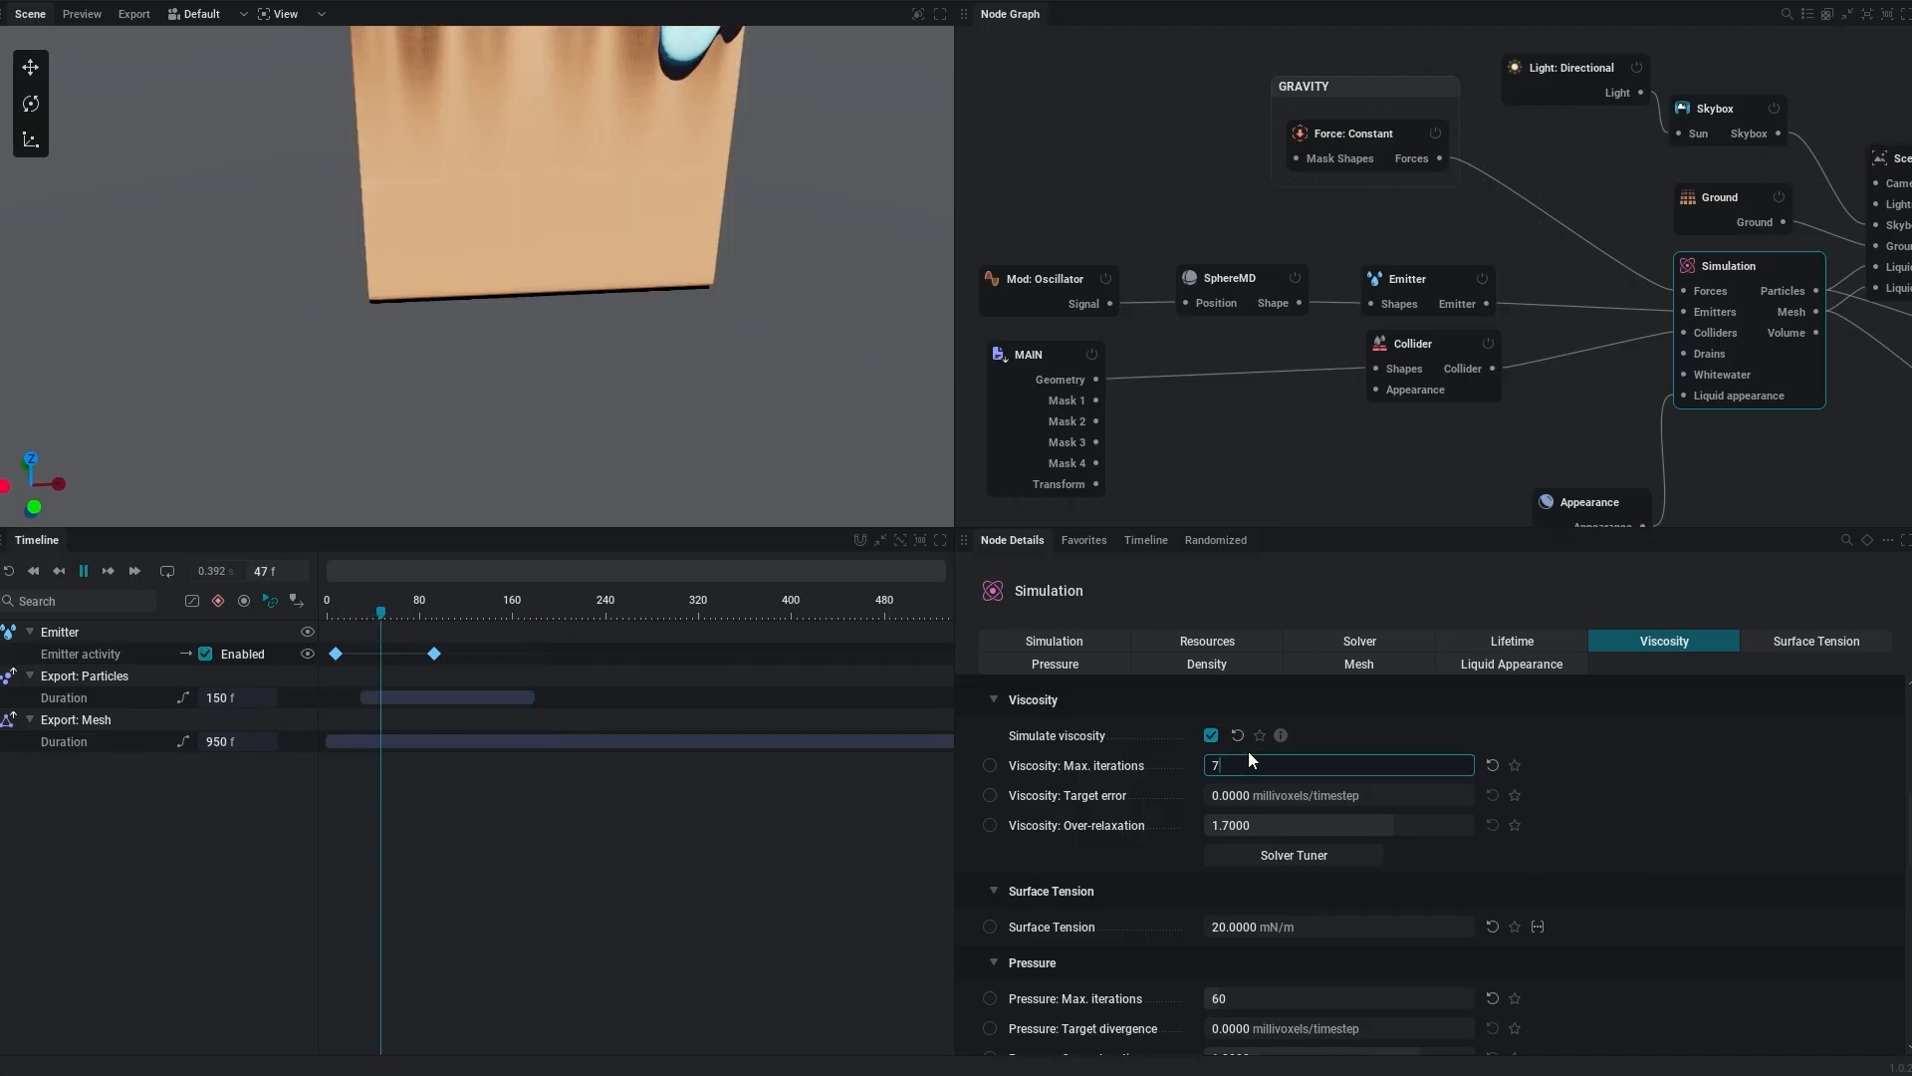
{"action": "key", "text": "Return"}
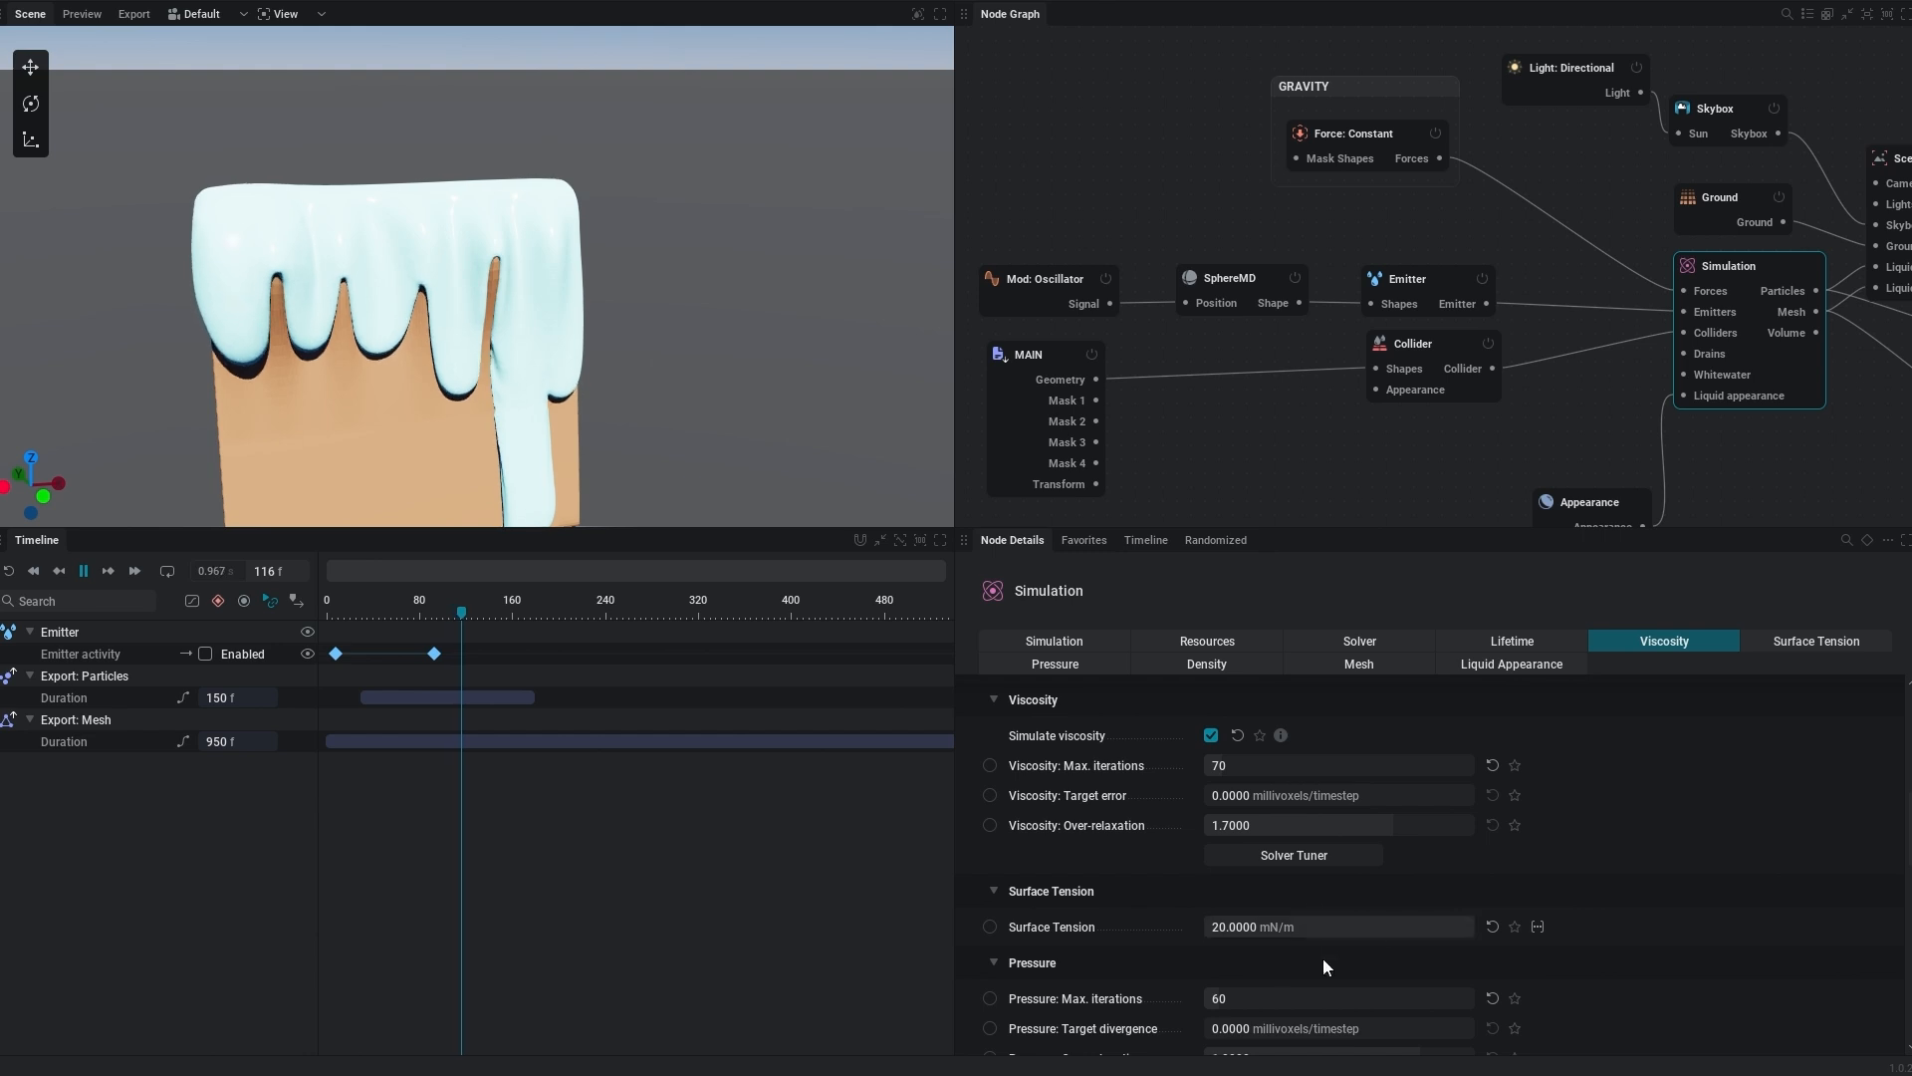
{"action": "mouse_move", "coordinate": [1267, 177]}
{"action": "left_click_drag", "start_coordinate": [478, 269], "coordinate": [568, 261], "text": "alt"}
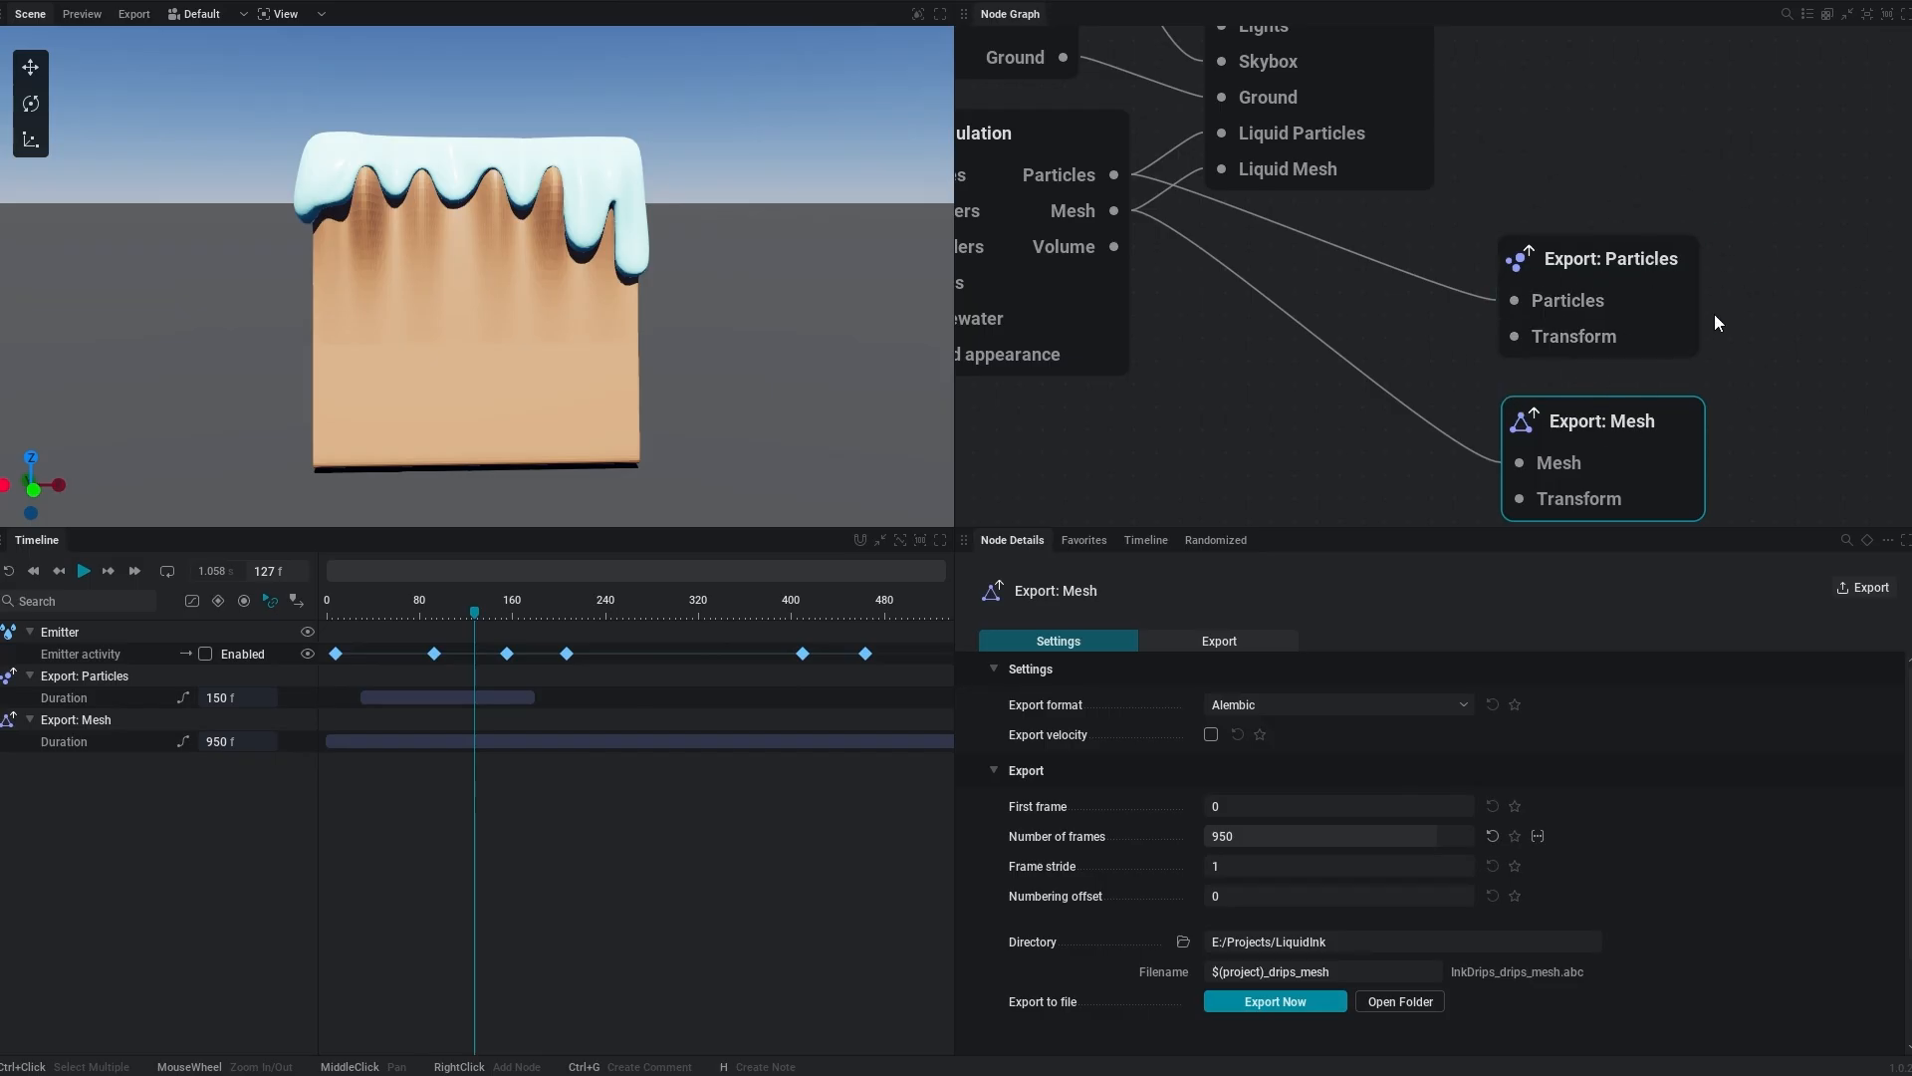
Move the Export: Mesh node closer to the Simulation node and set its number of frames to 1000
{"action": "left_click_drag", "start_coordinate": [1594, 420], "coordinate": [1555, 396]}
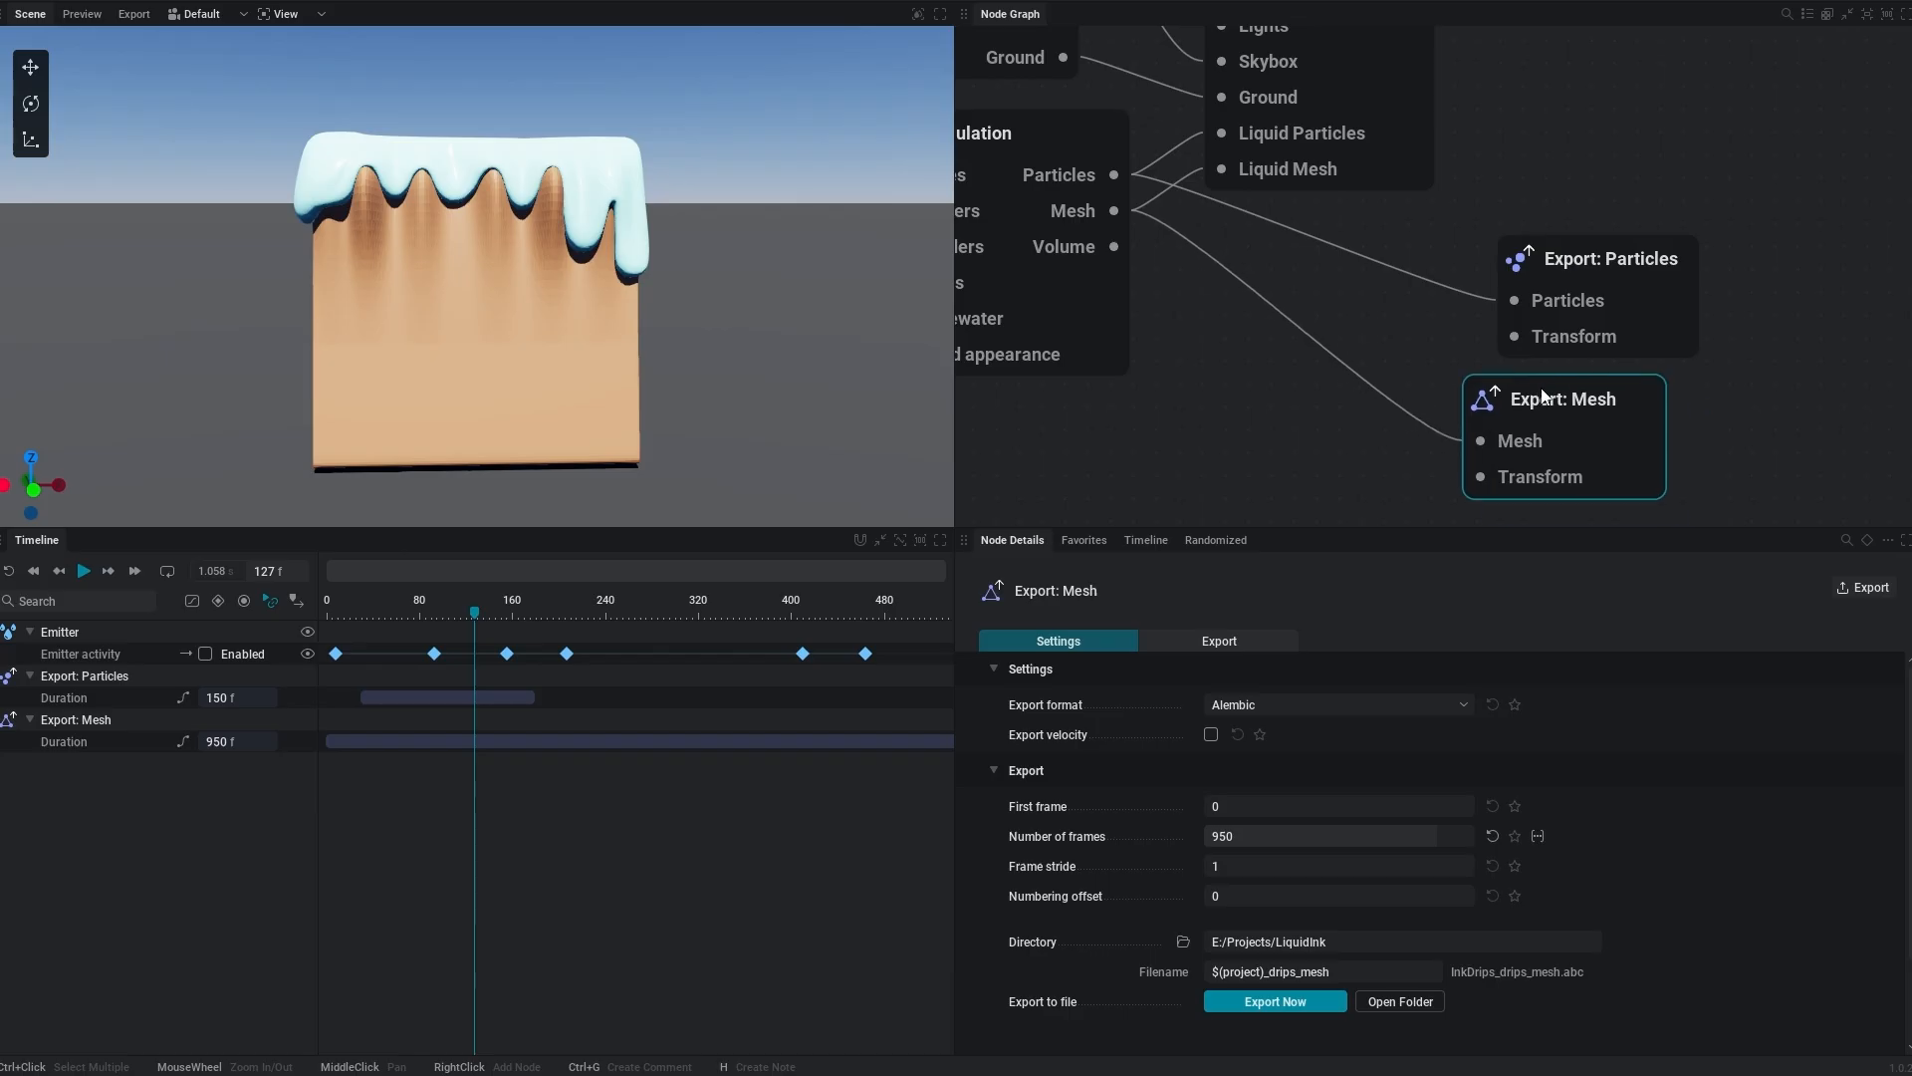
{"action": "scroll", "coordinate": [1245, 797], "scroll_direction": "down", "scroll_amount": 1}
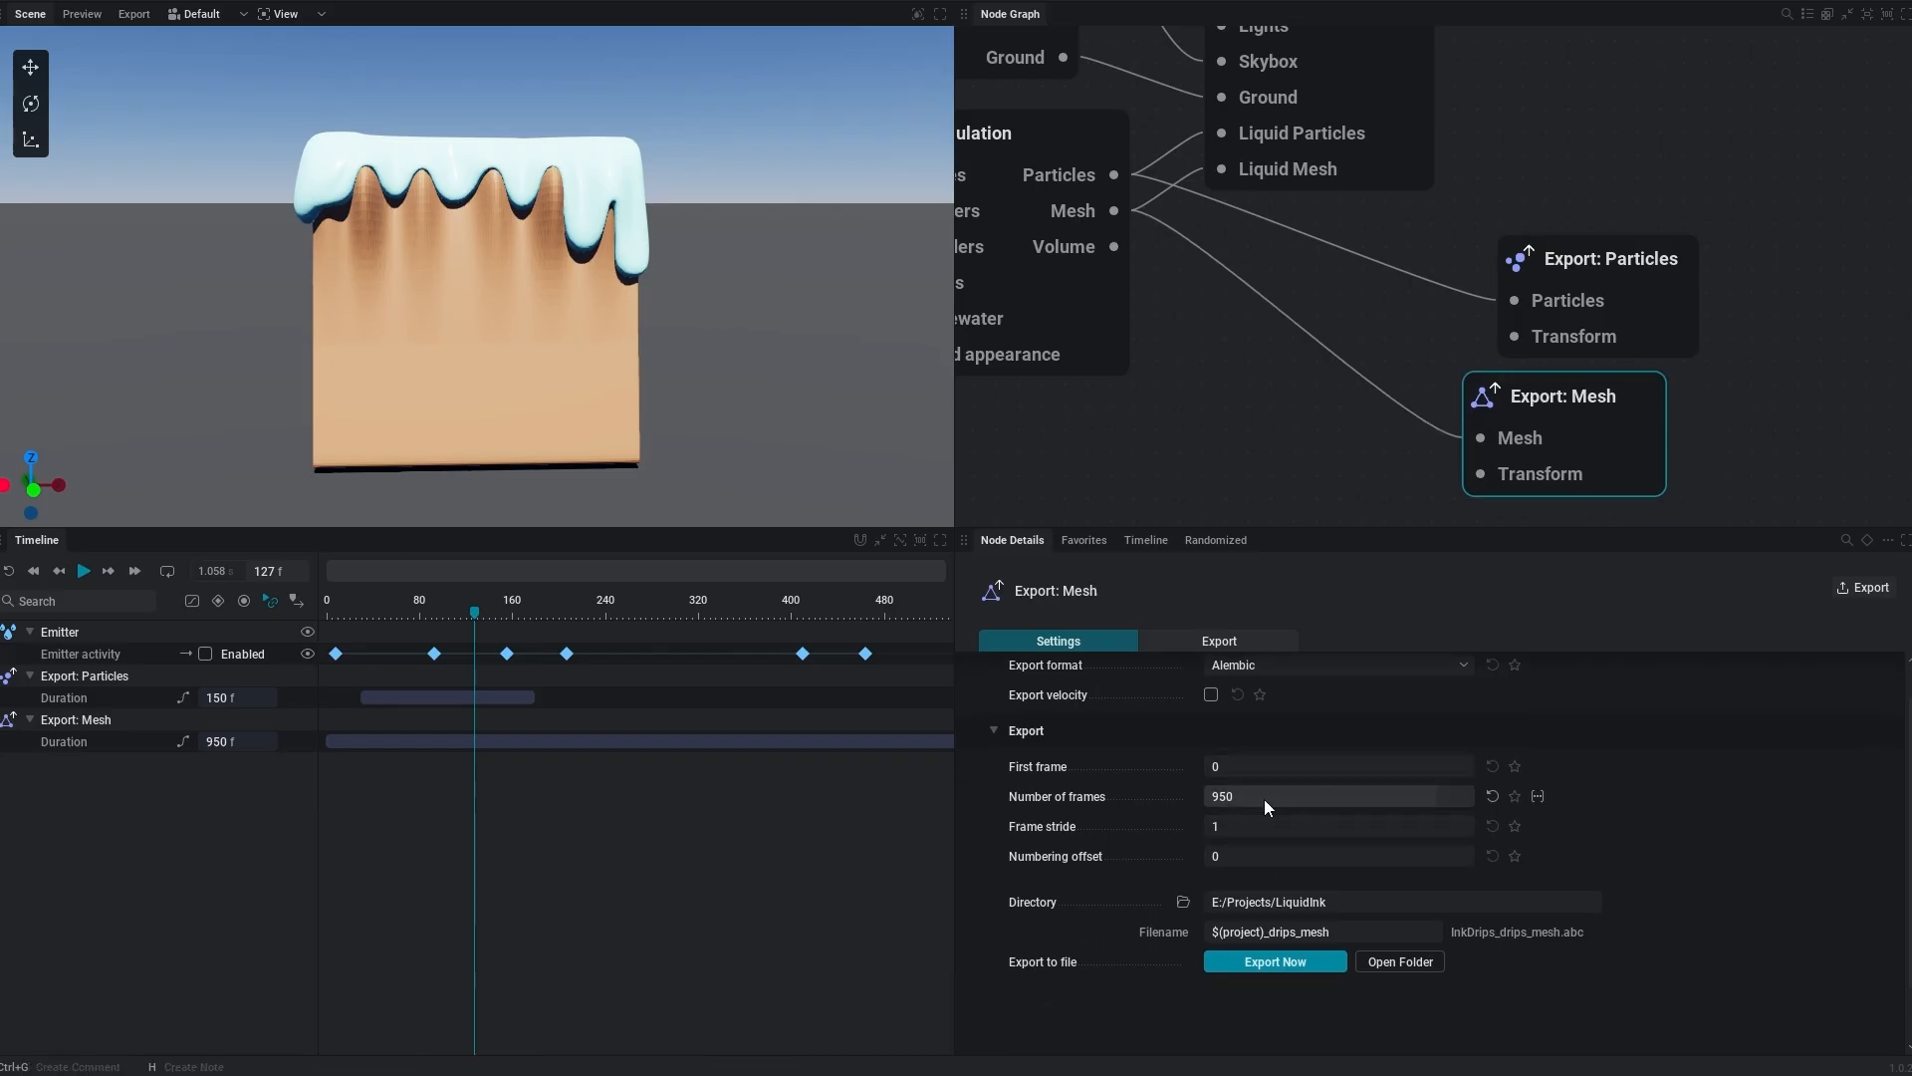
{"action": "left_click", "coordinate": [1263, 797]}
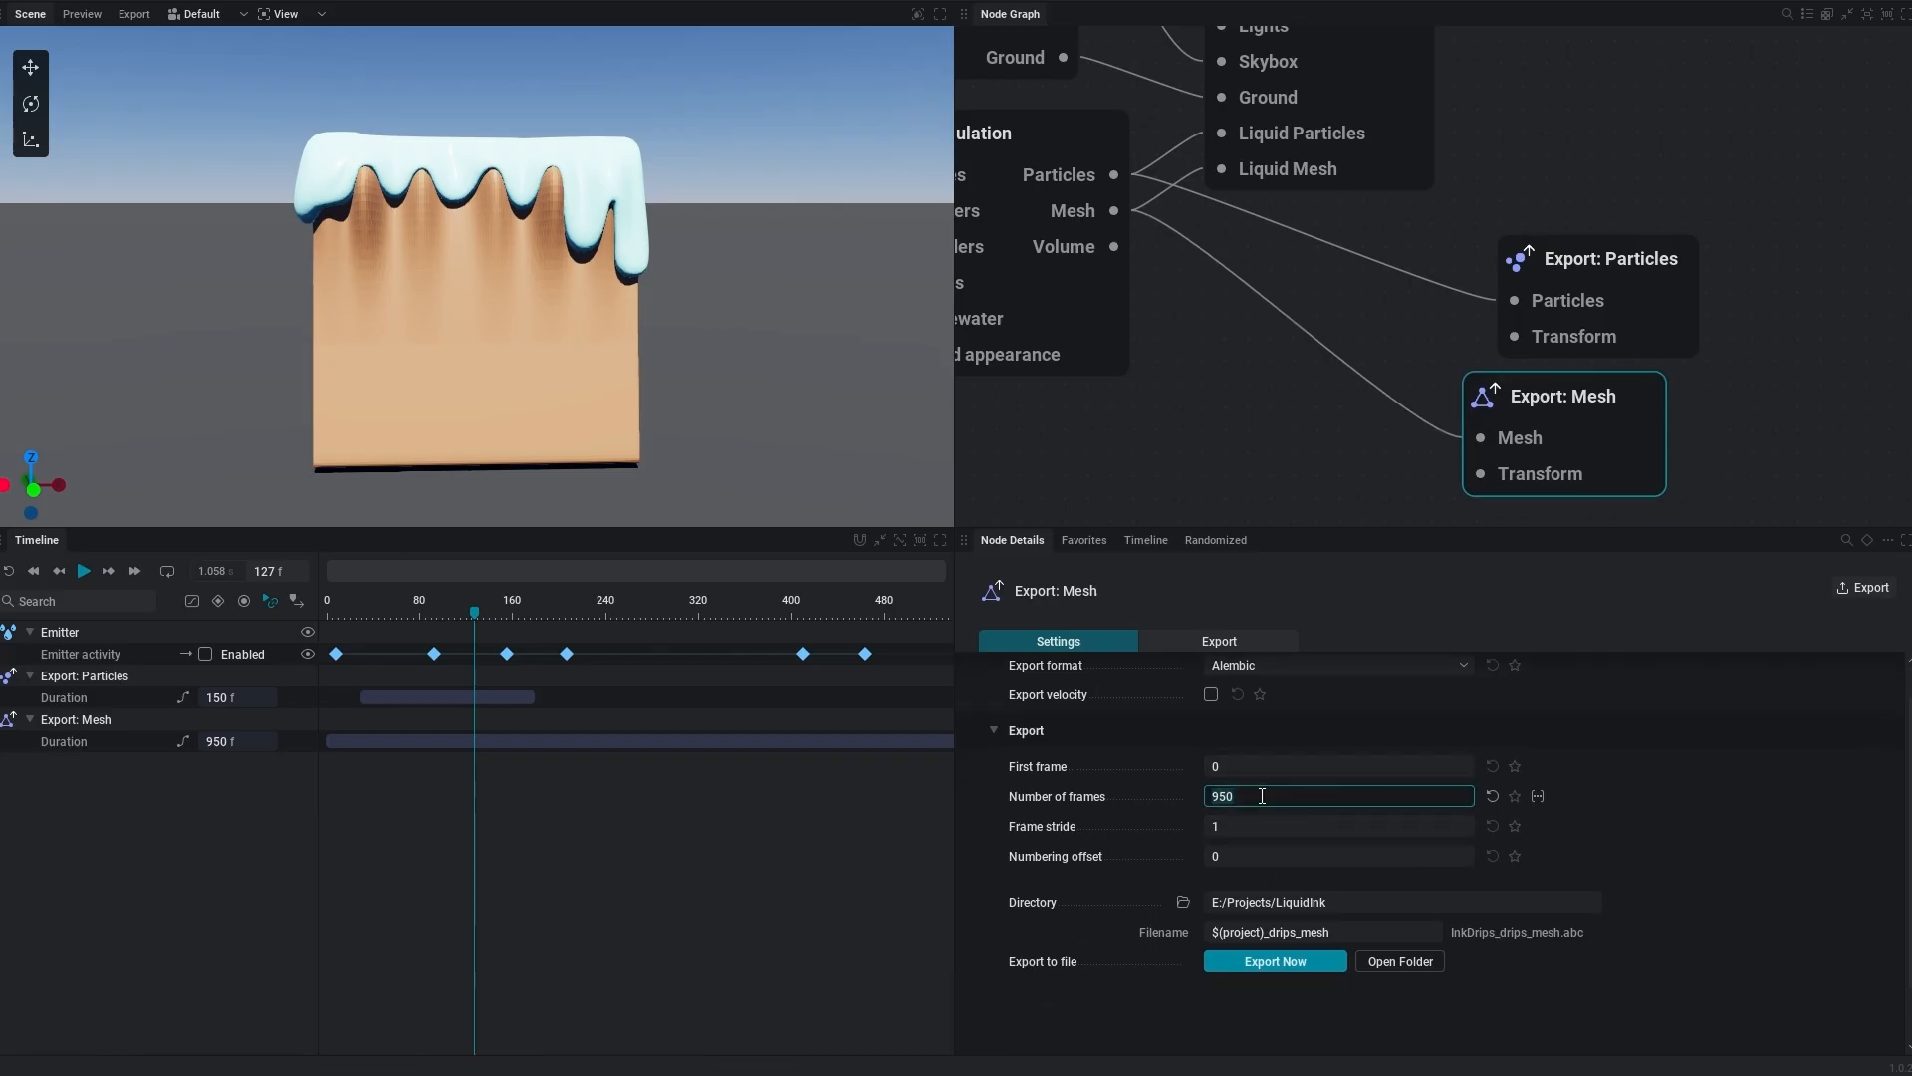
{"action": "type", "text": "1000"}
{"action": "key", "text": "Return"}
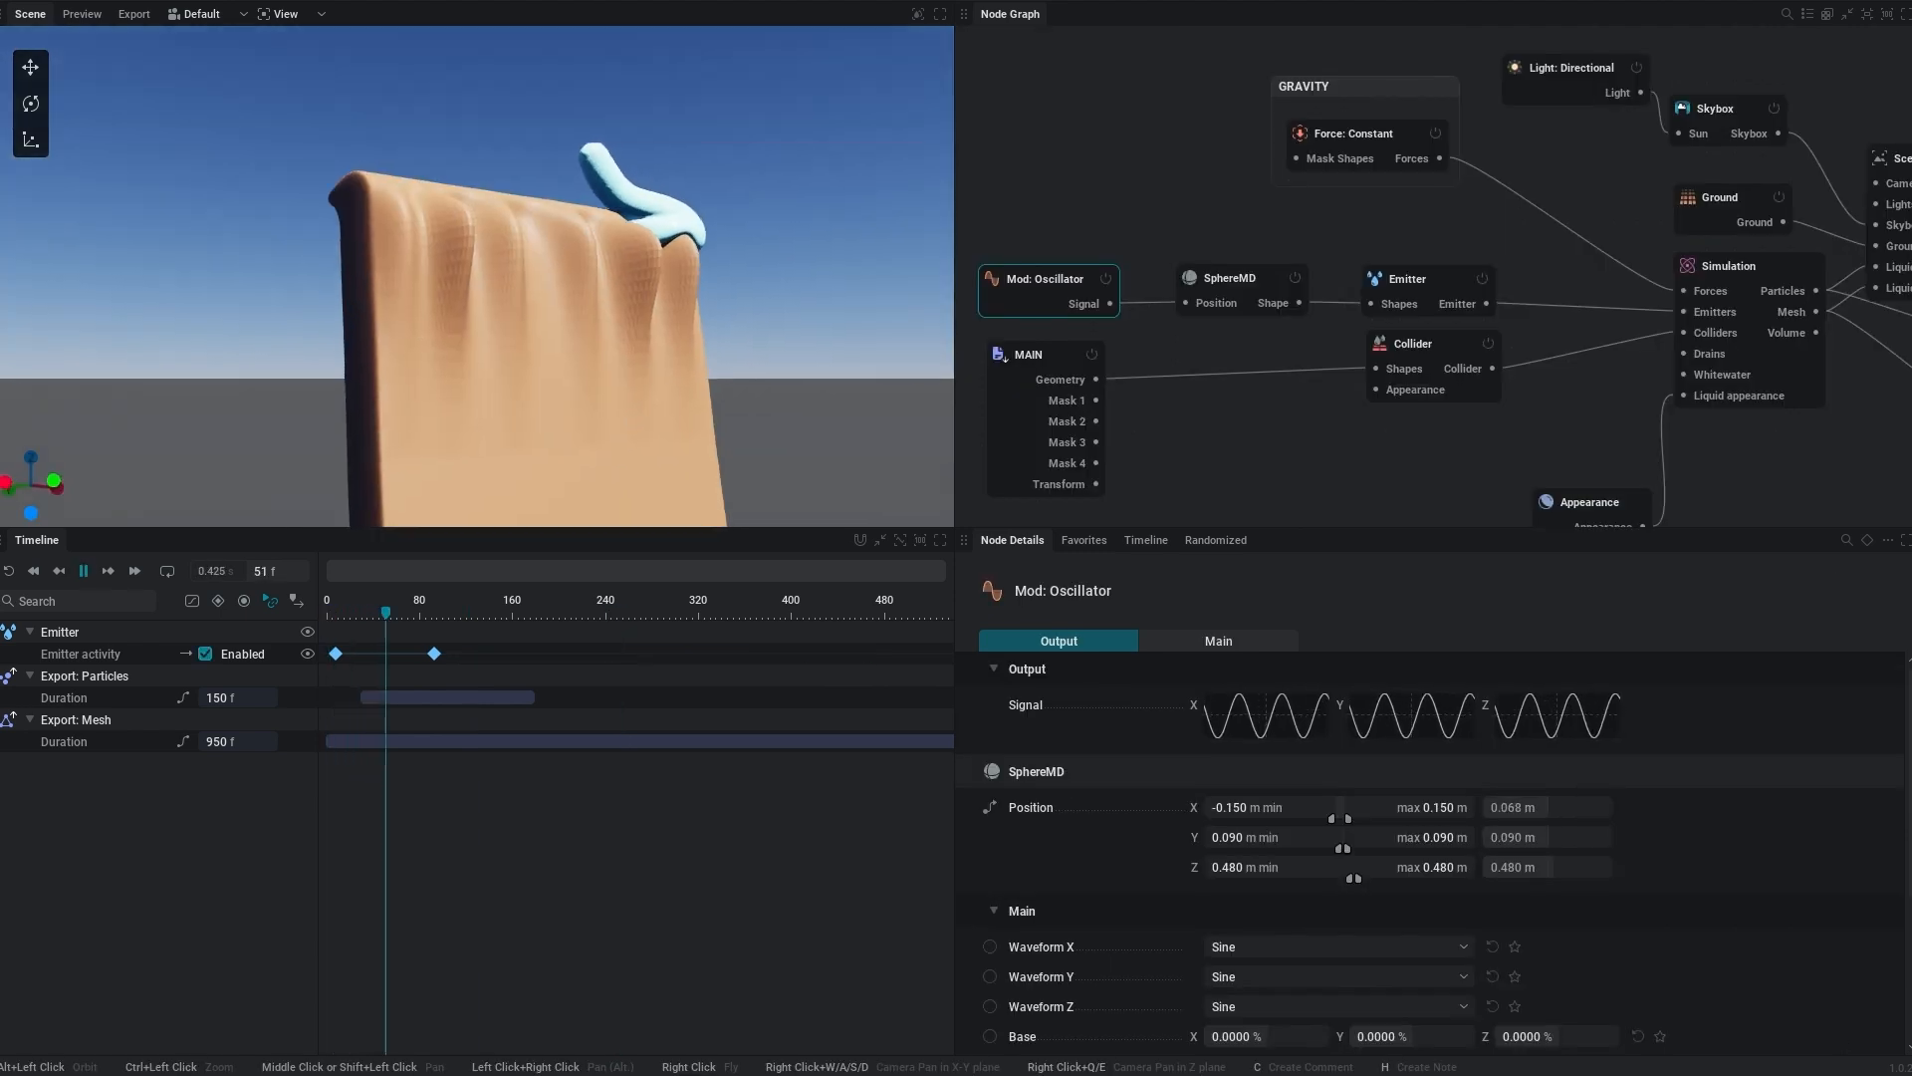
Review the Force: Constant settings and the Simulation node's viscosity, surface tension and pressure settings while the pour plays
{"action": "right_click_drag", "start_coordinate": [717, 368], "coordinate": [490, 155]}
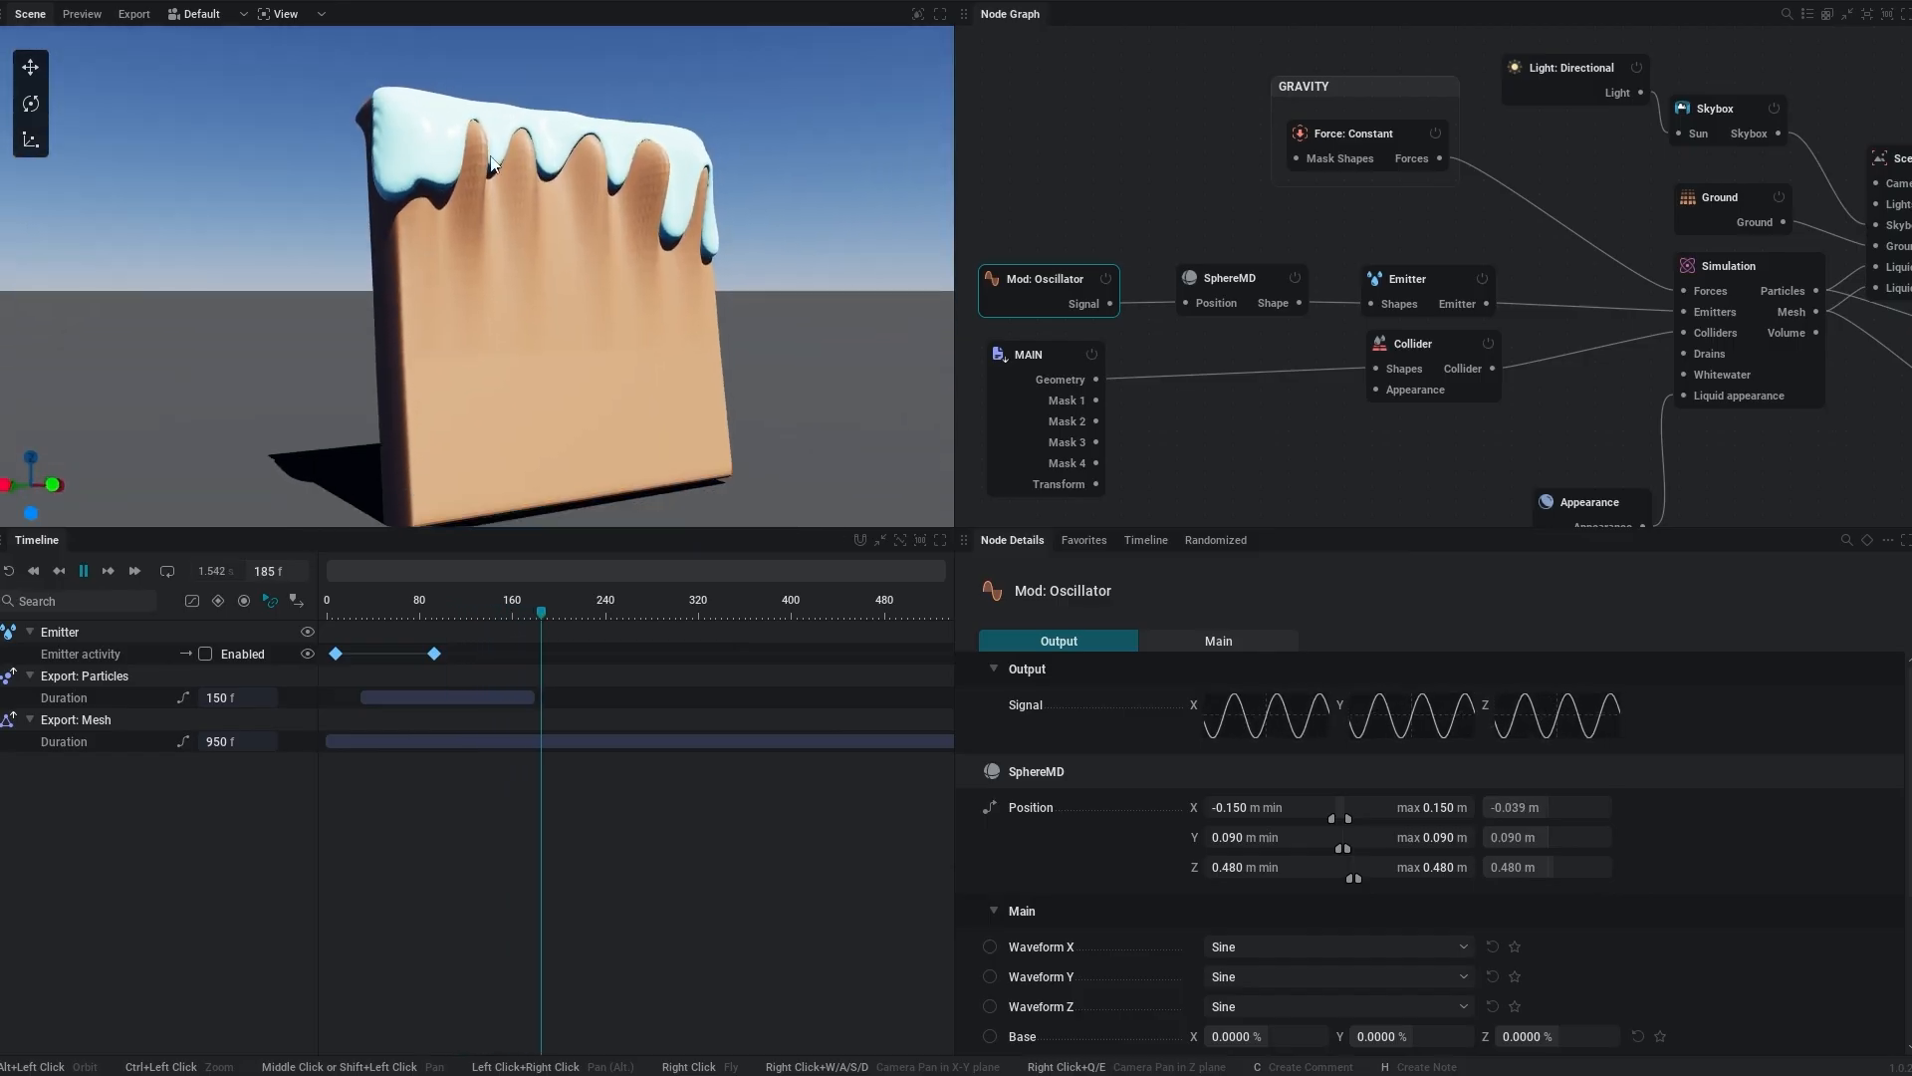
{"action": "left_click", "coordinate": [1390, 140]}
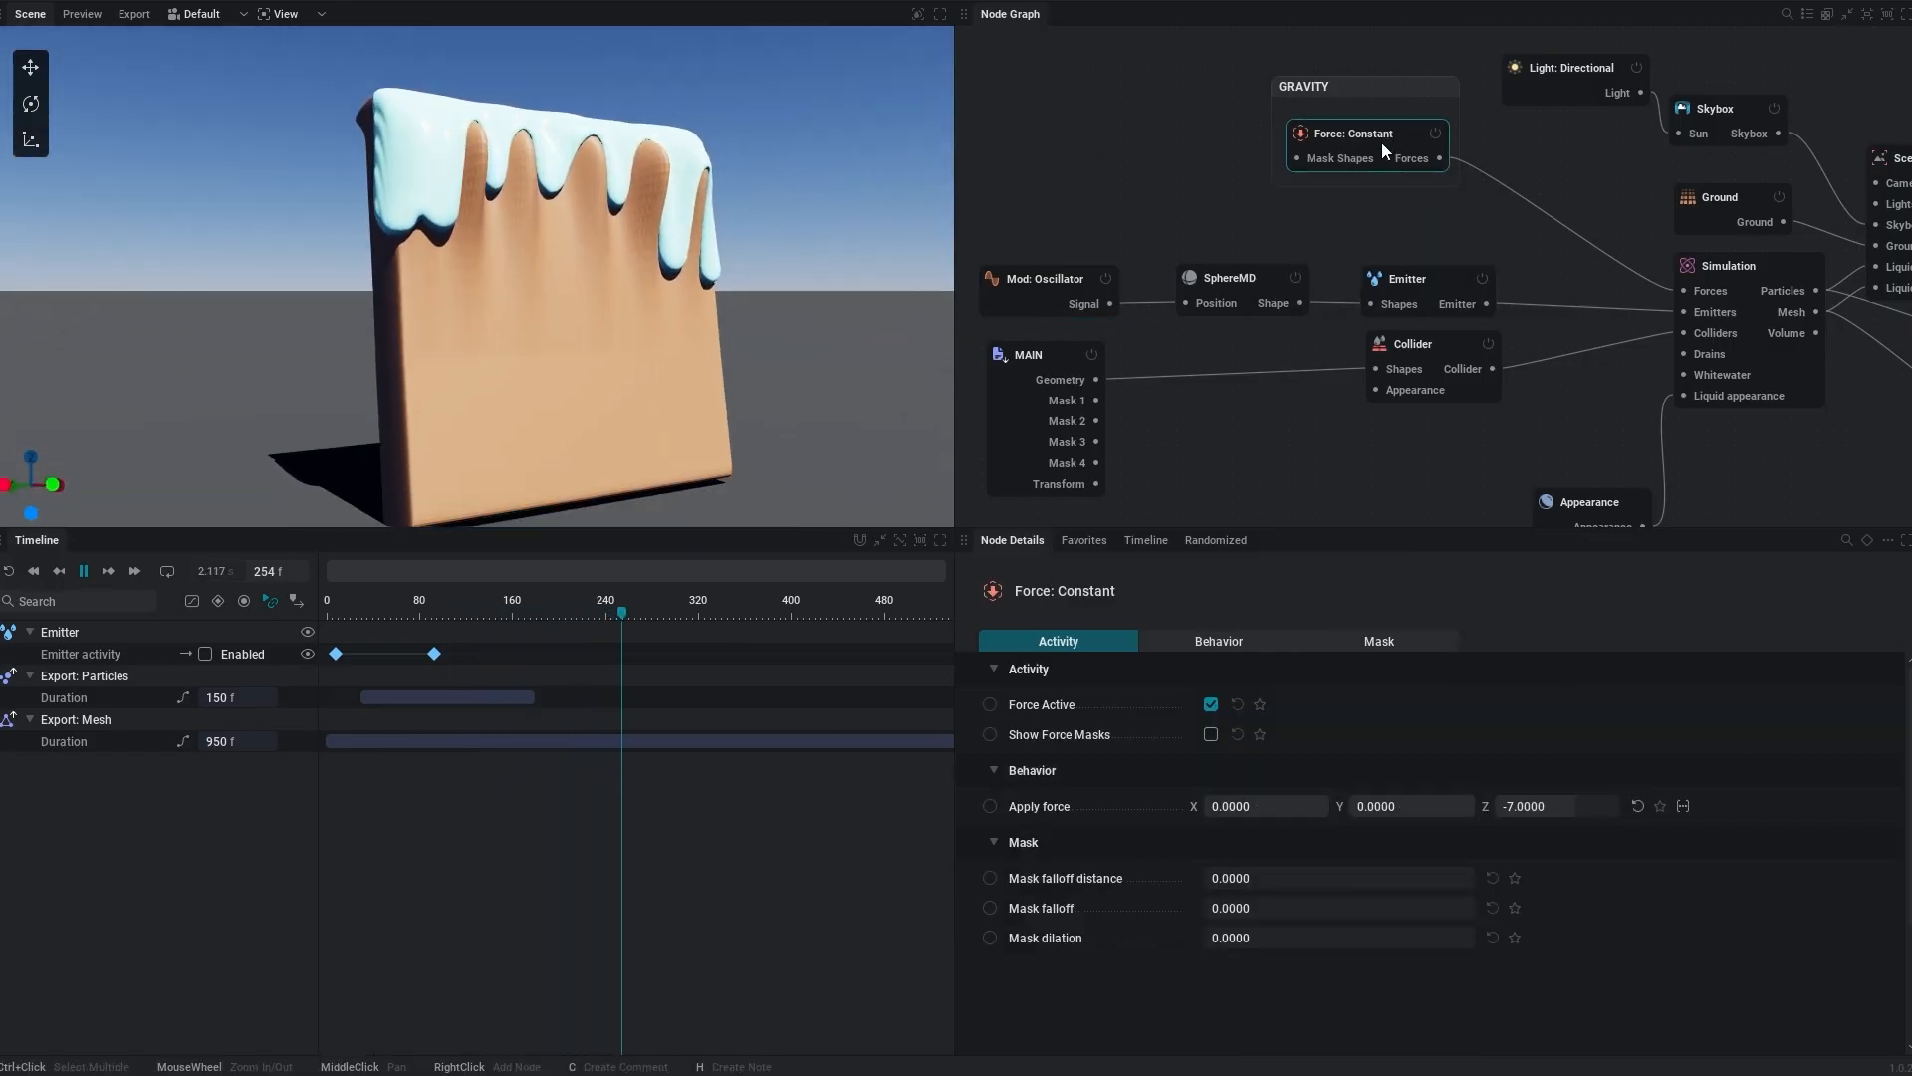
{"action": "left_click", "coordinate": [1735, 263]}
{"action": "scroll", "coordinate": [1299, 956], "scroll_direction": "down", "scroll_amount": 3}
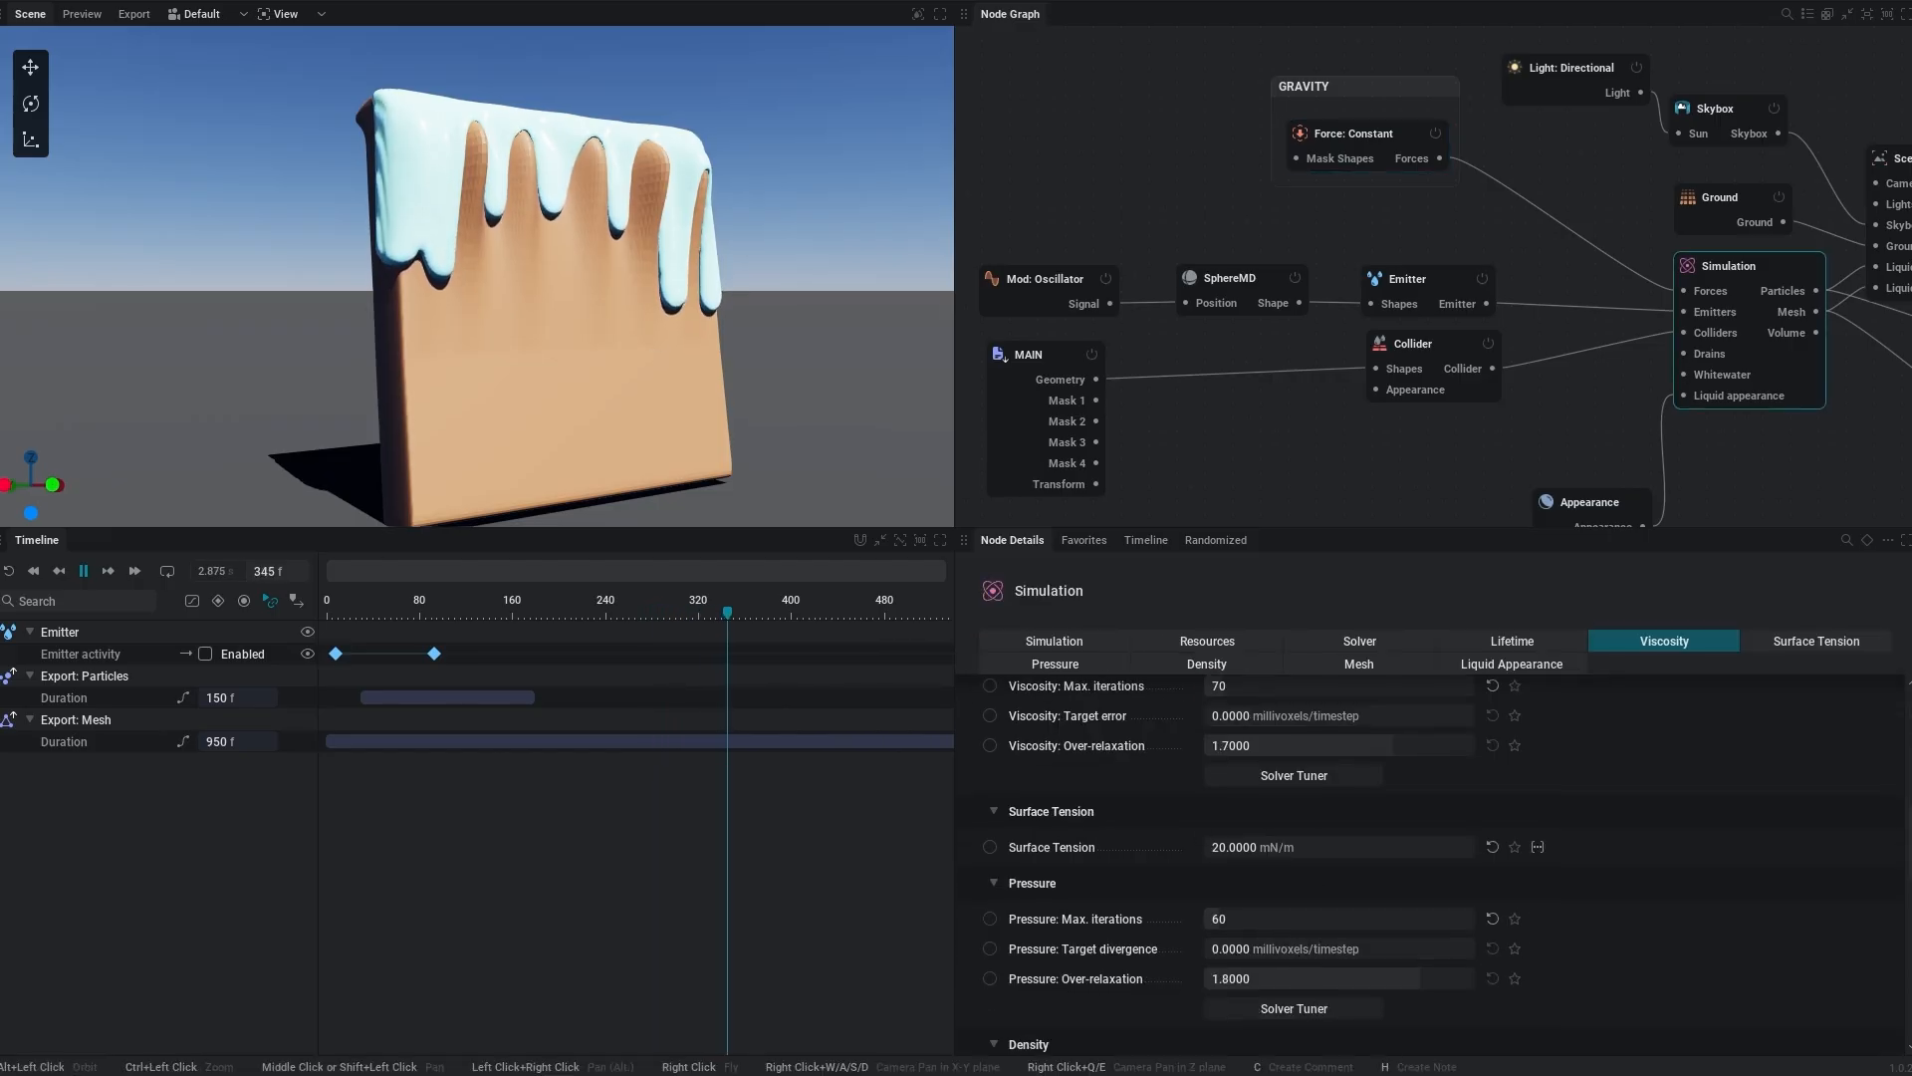
{"action": "right_click_drag", "start_coordinate": [630, 239], "coordinate": [683, 285]}
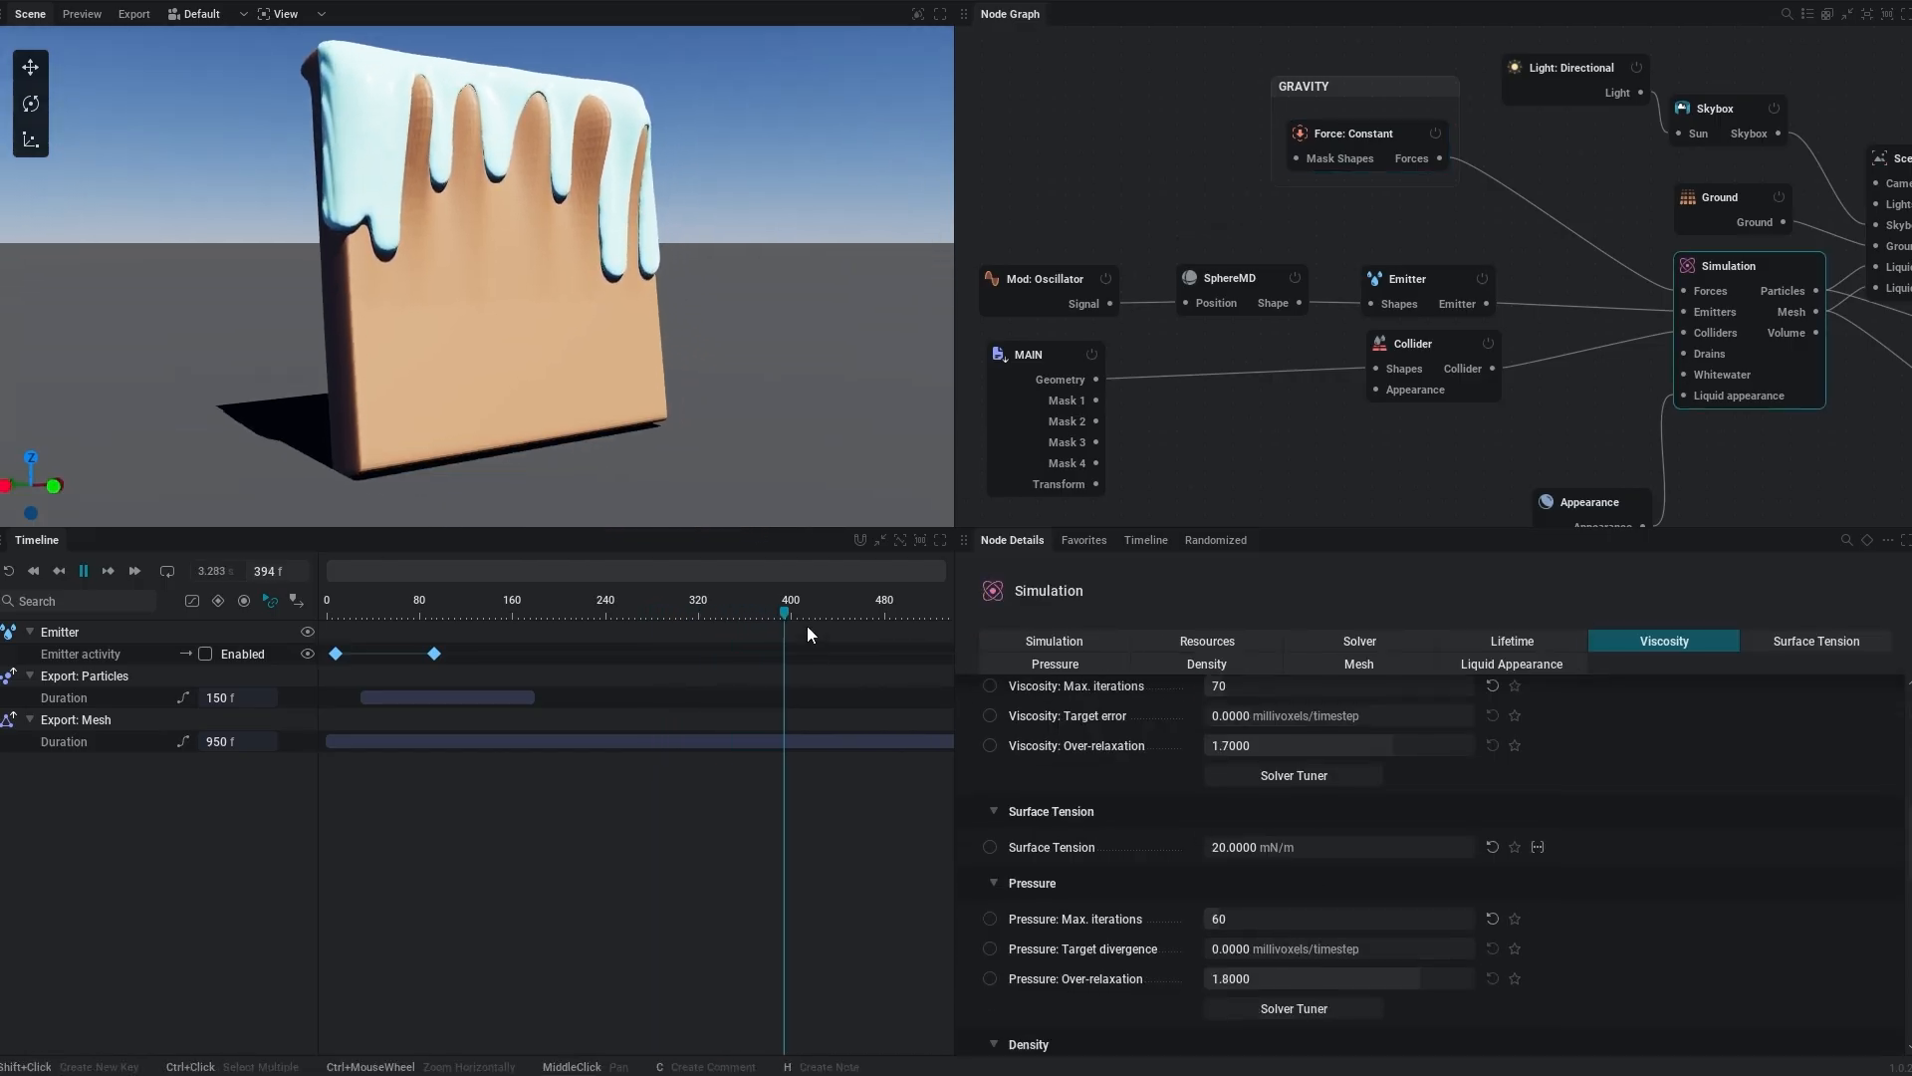